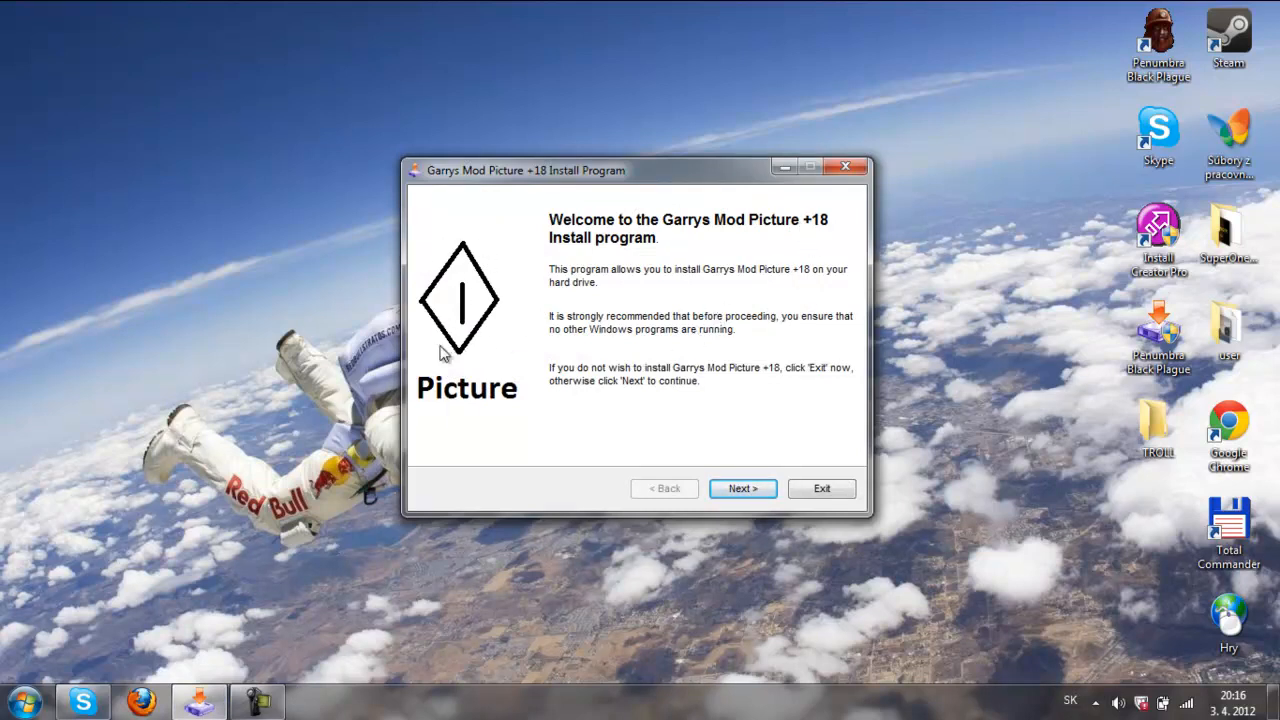
Complete the Garrys Mod Picture +18 installation, agreeing to the license terms, and exit the installer.
click(733, 490)
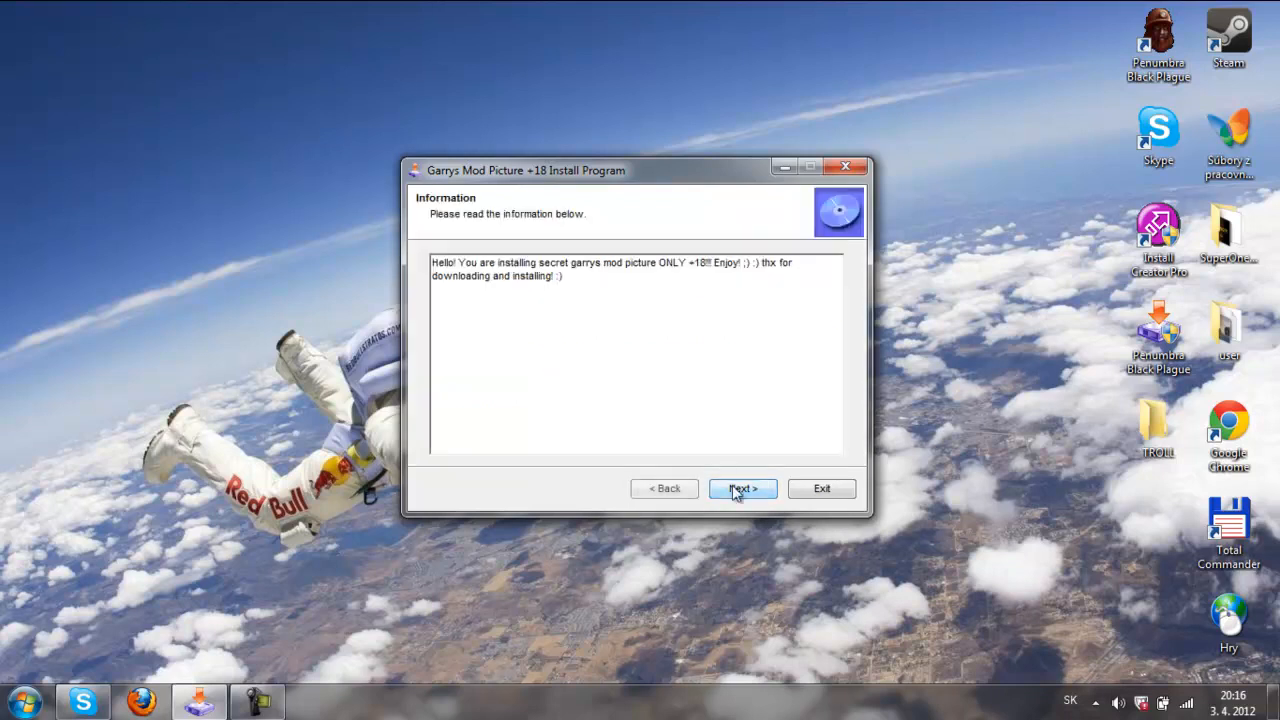
click(710, 488)
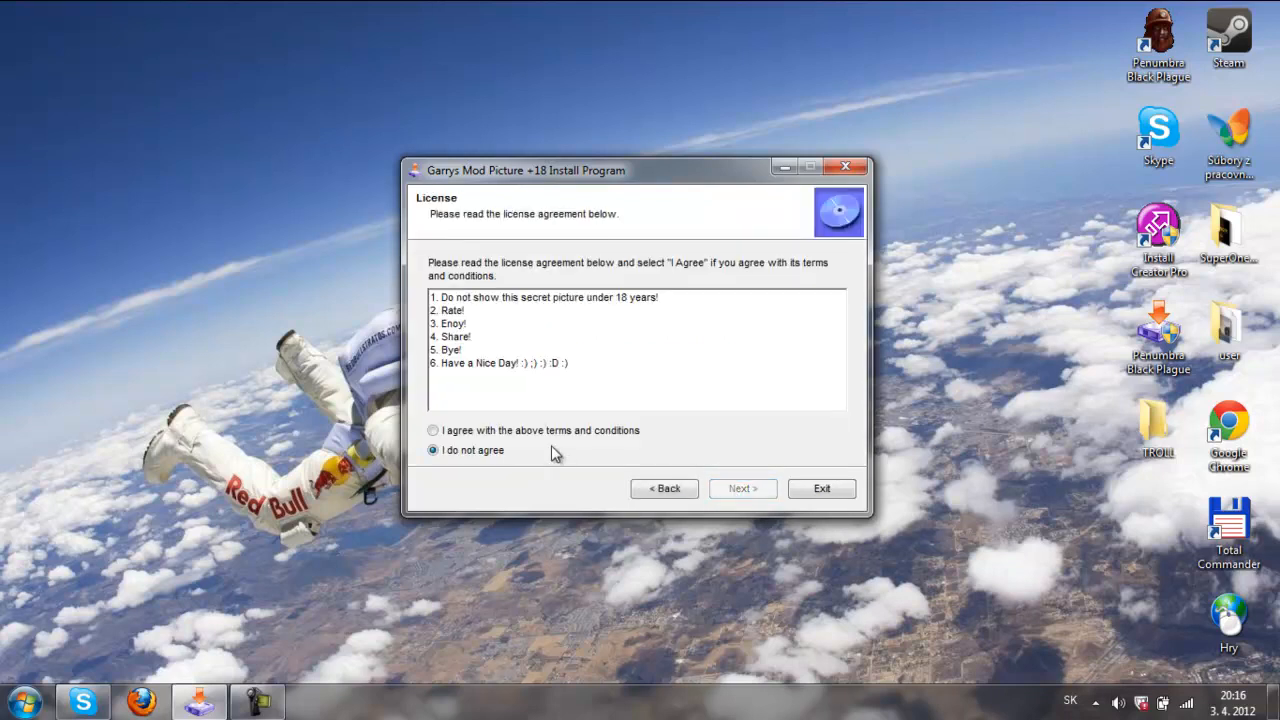
click(433, 432)
click(731, 492)
click(742, 490)
click(744, 489)
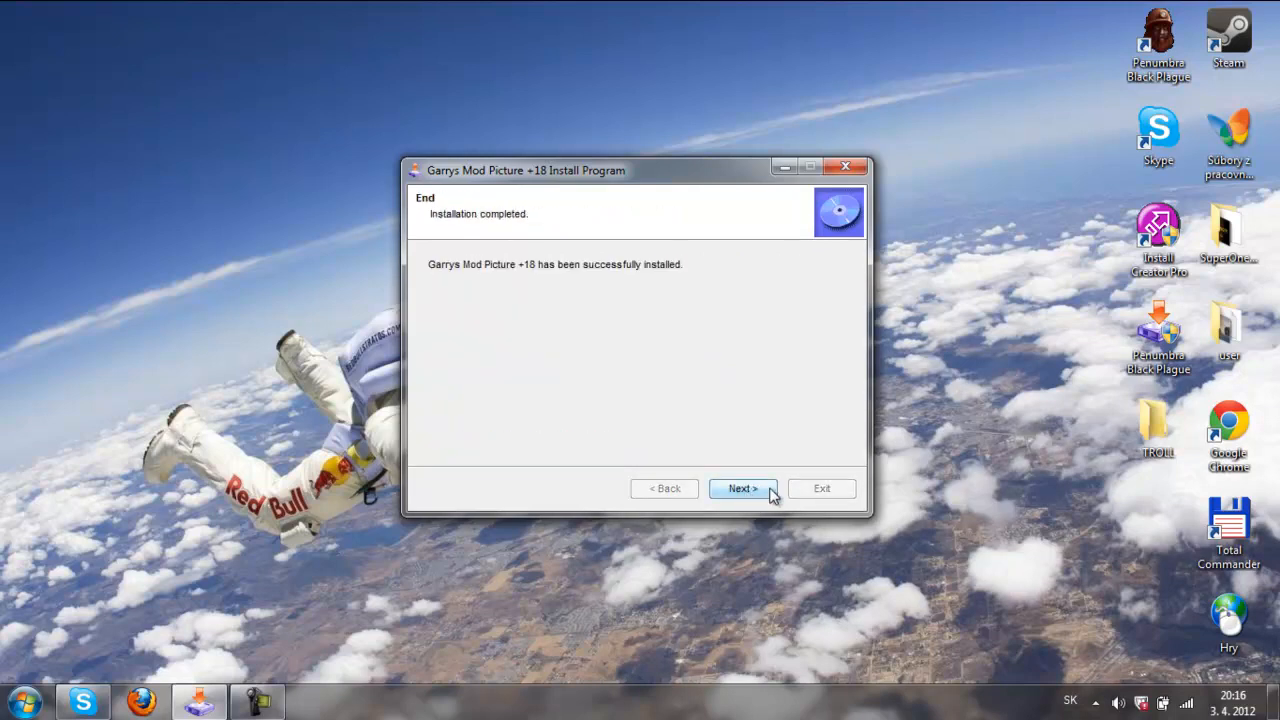
click(743, 489)
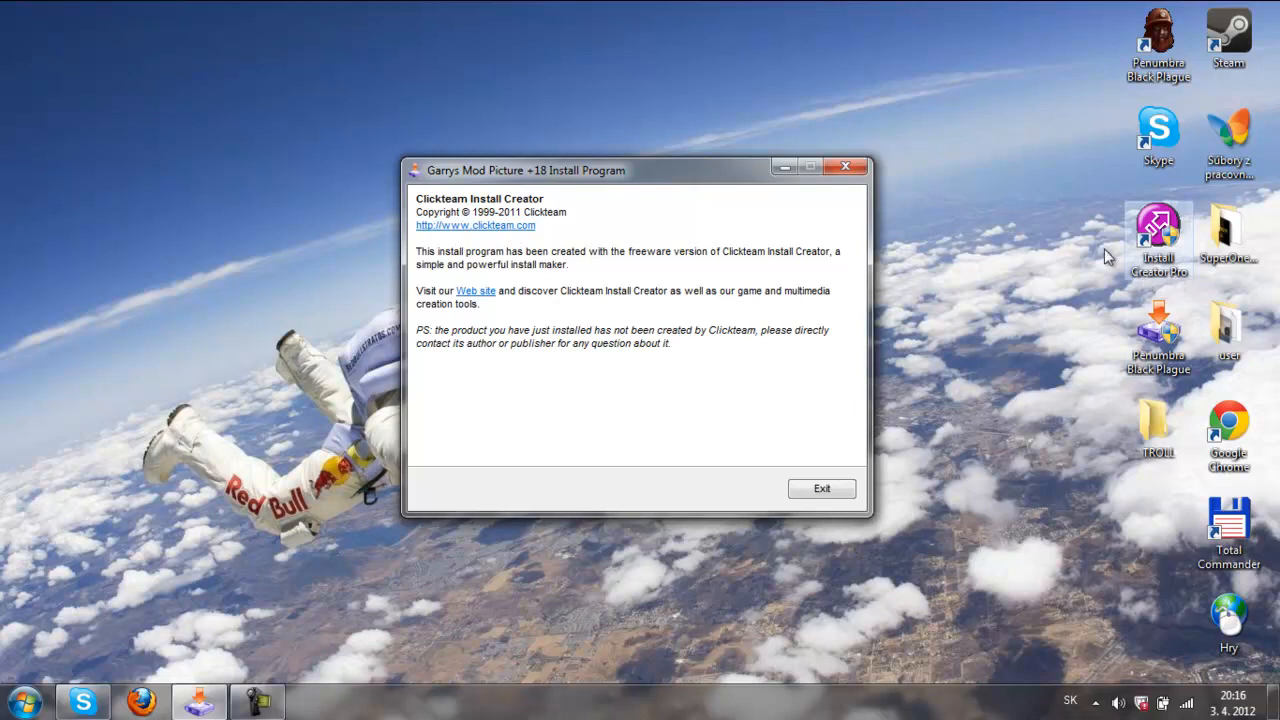
click(816, 500)
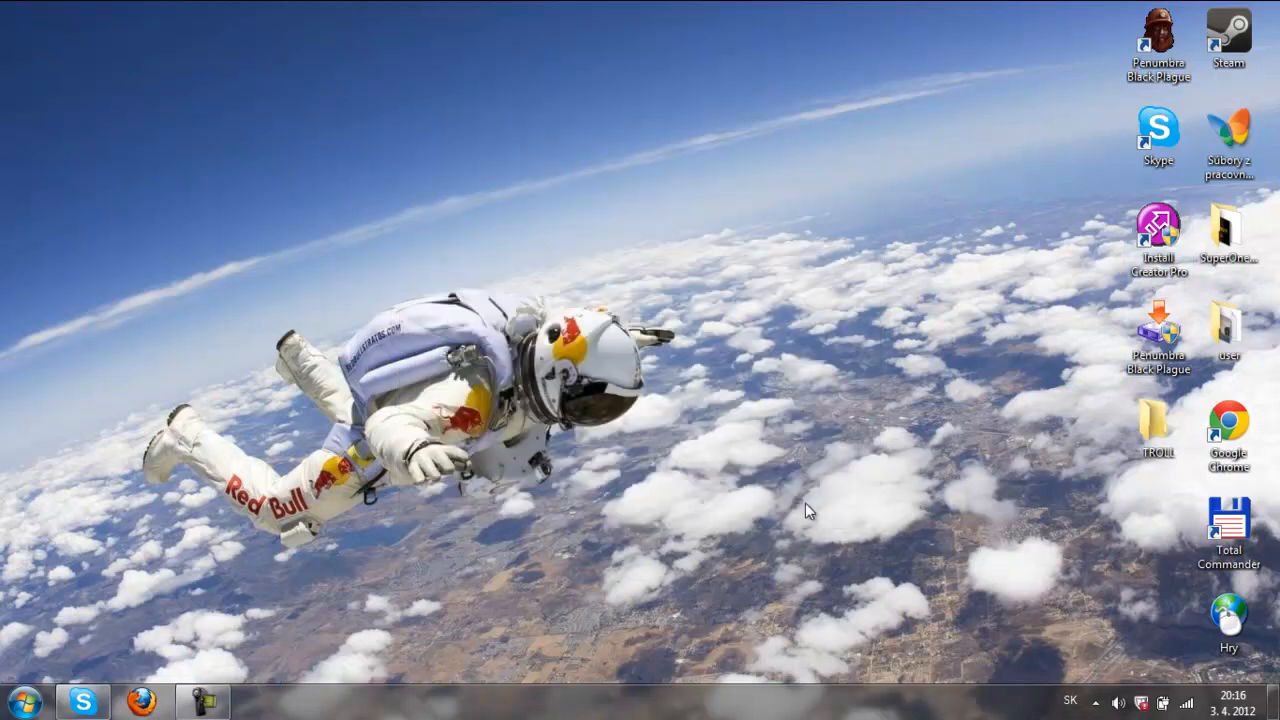
Launch the Penumbra Black Plague installer from the desktop and advance to its name and registration code page.
double_click(1166, 340)
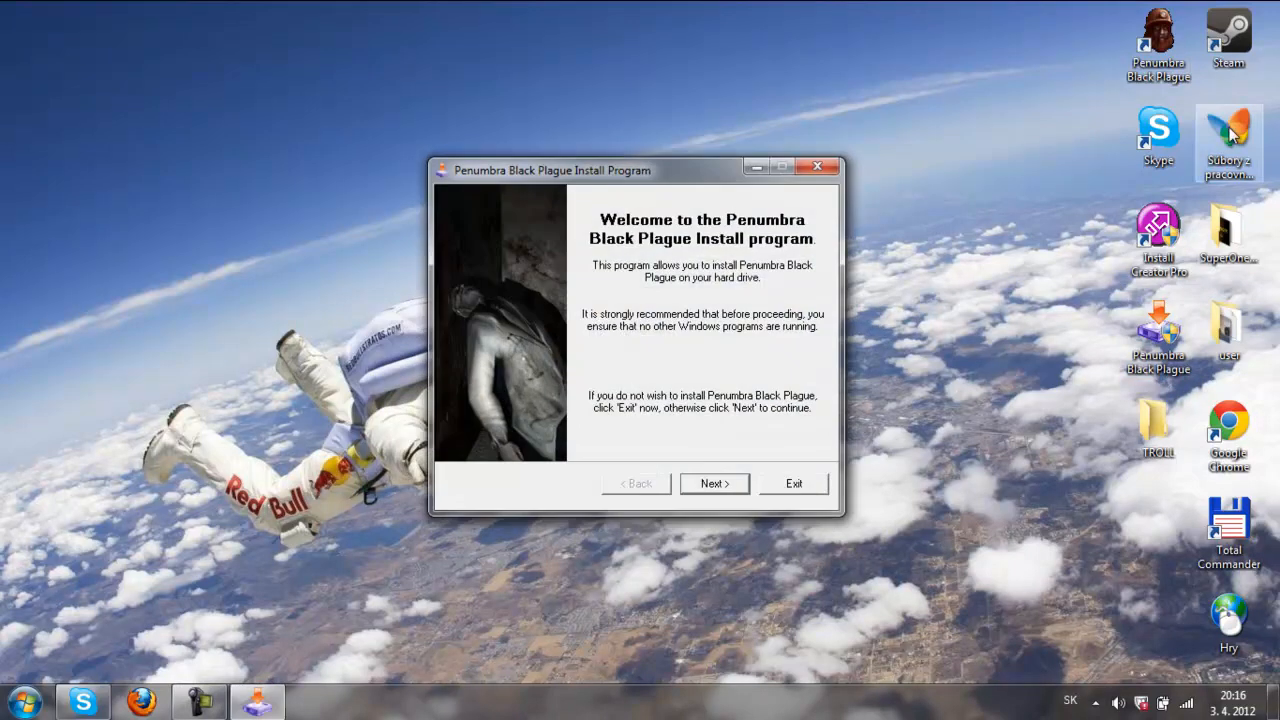
click(713, 485)
click(645, 424)
click(713, 484)
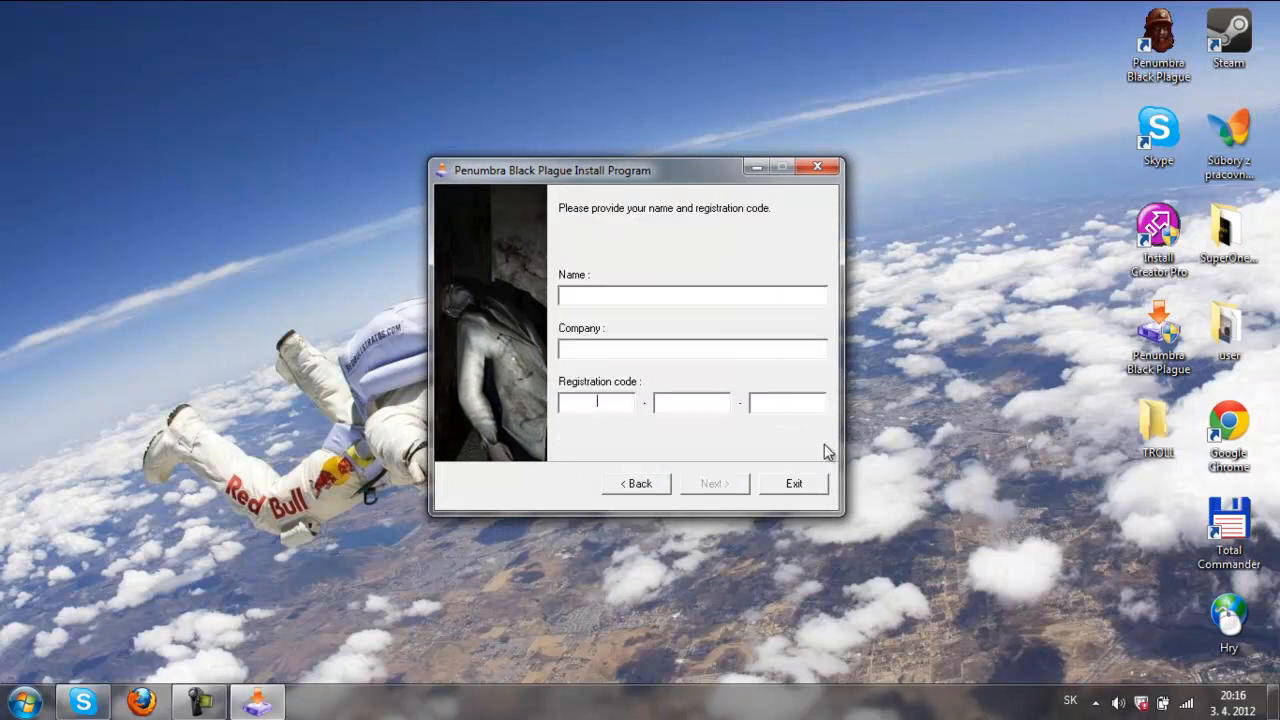
click(200, 702)
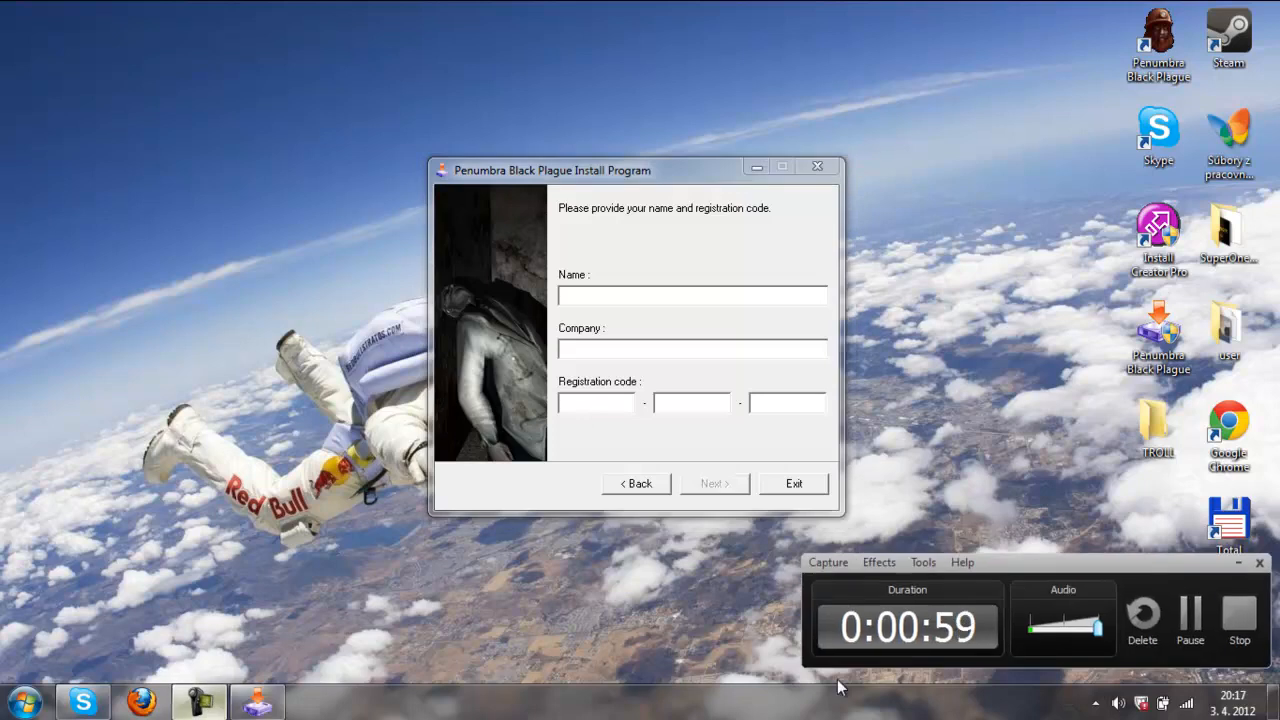
click(1189, 615)
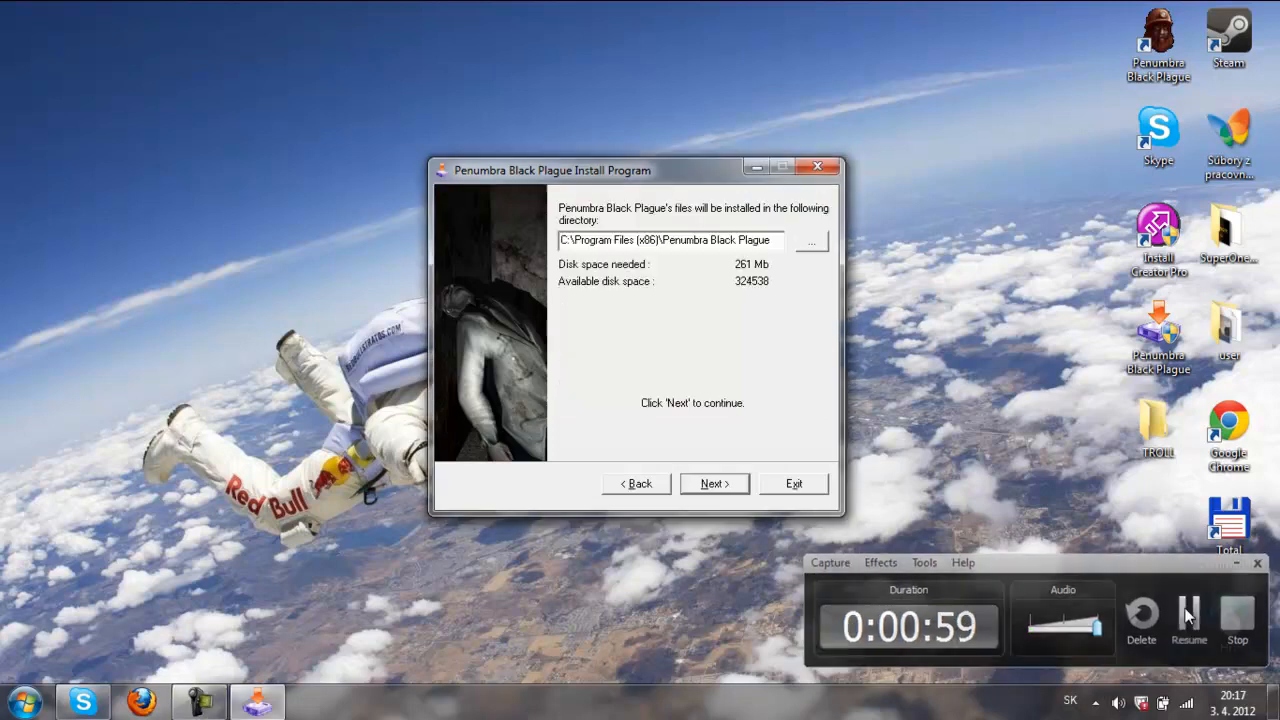
Install Penumbra Black Plague in C:\Program Files (x86)\Penumbra Black Plague and exit the installer.
click(714, 486)
click(724, 485)
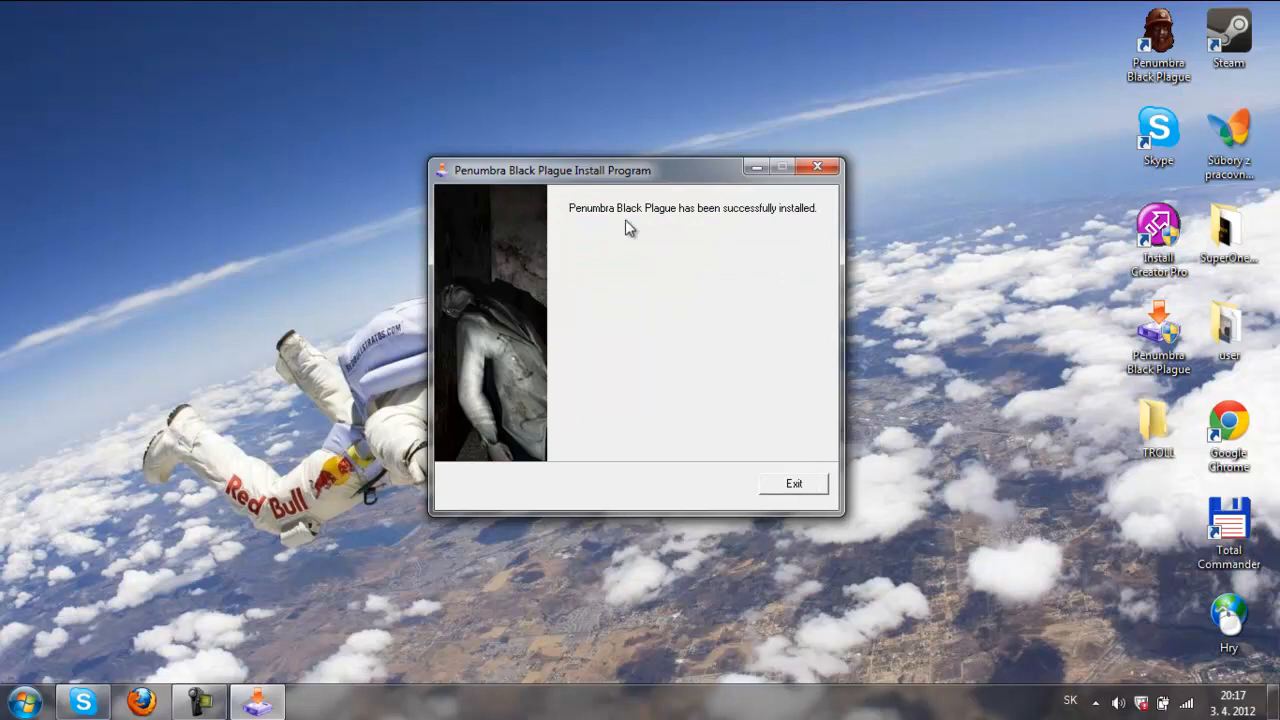
click(792, 485)
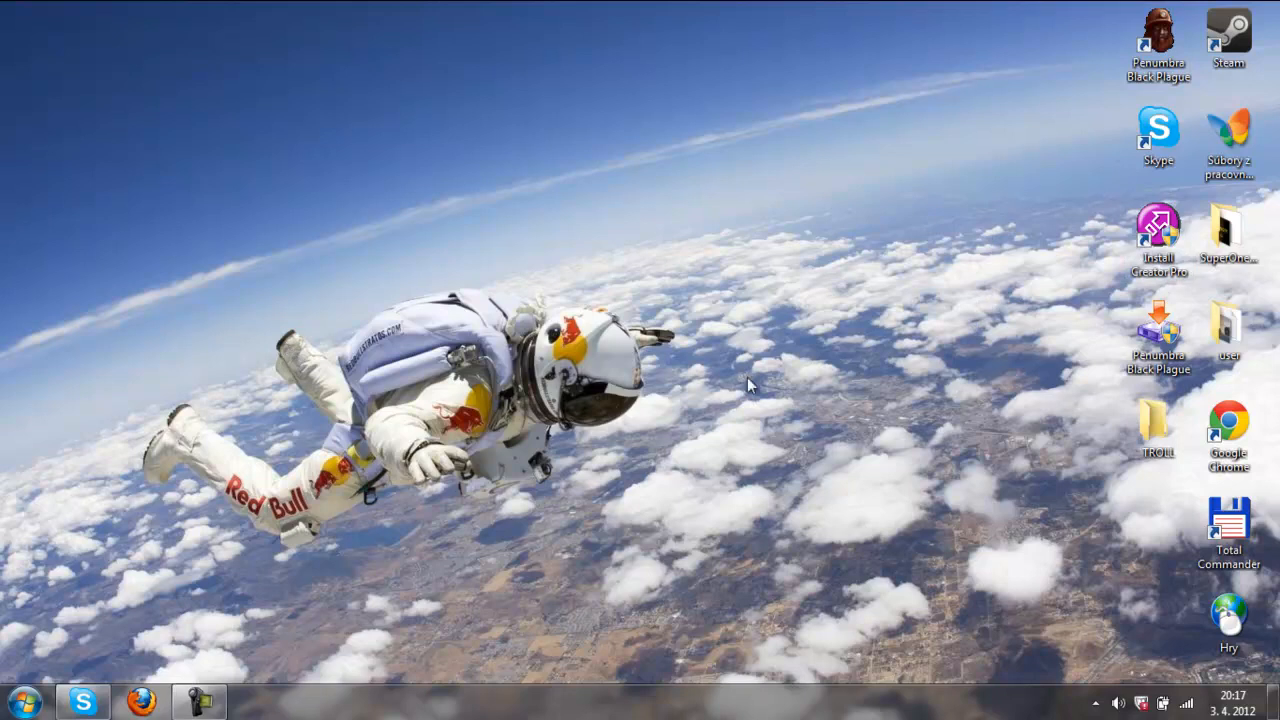
Launch Install Creator Pro, start its wizard up to the directory page, and check the contents of the desktop's TROLL folder.
double_click(1156, 288)
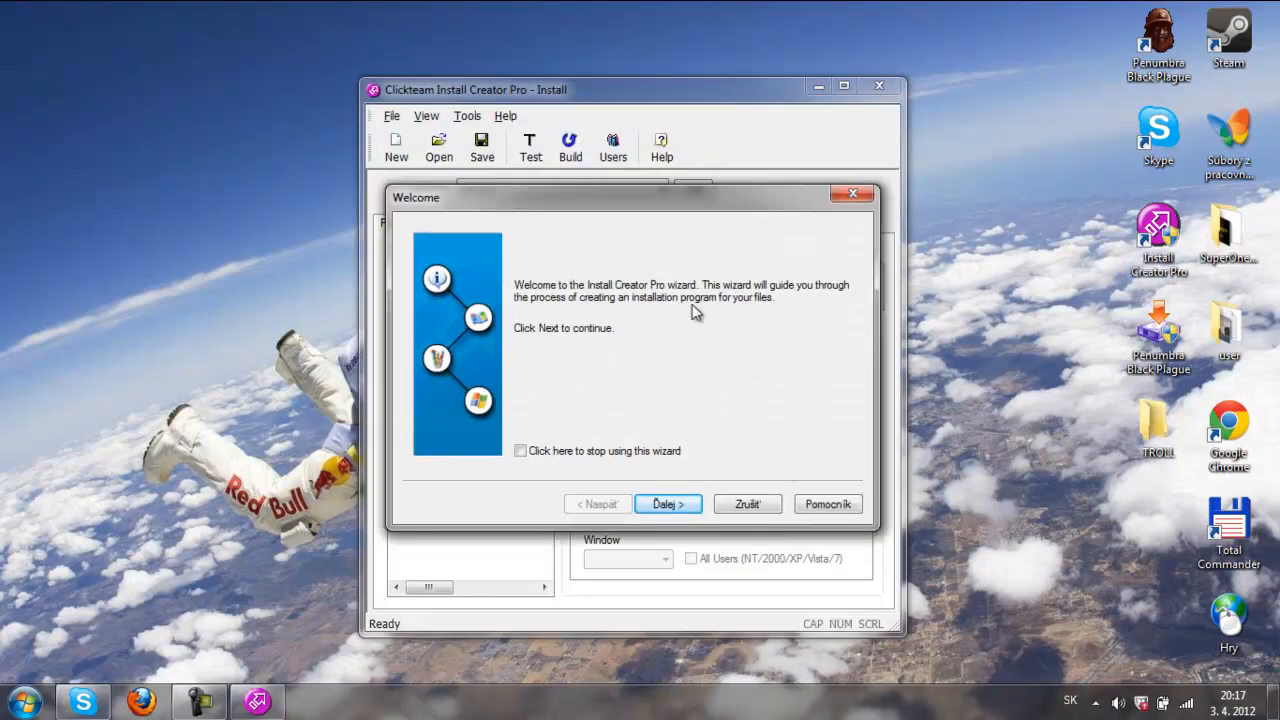
click(679, 505)
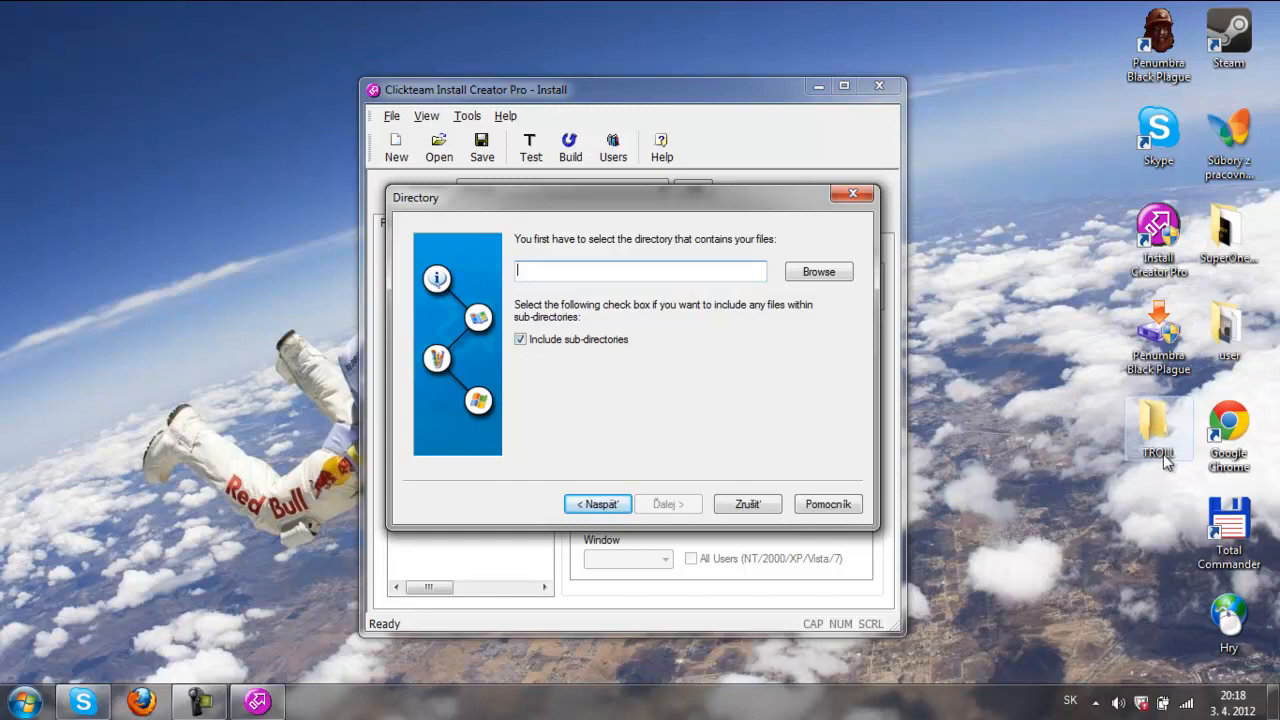
double_click(1153, 422)
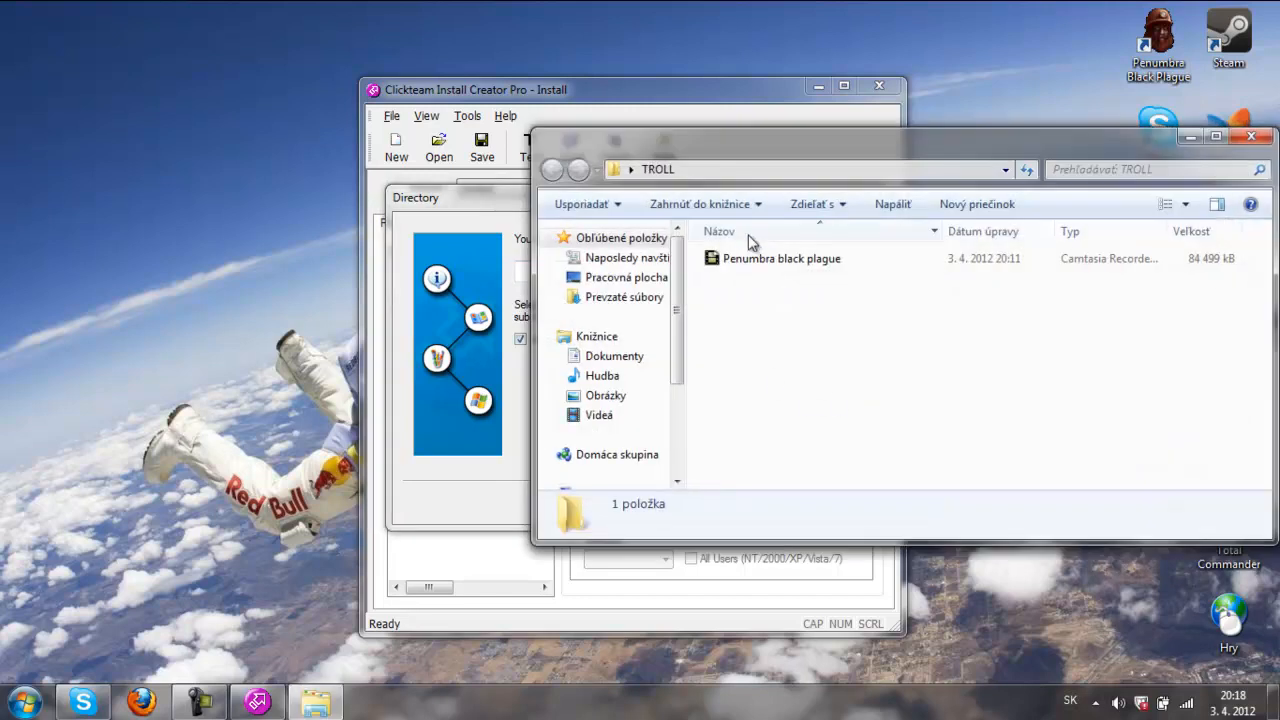
click(1250, 139)
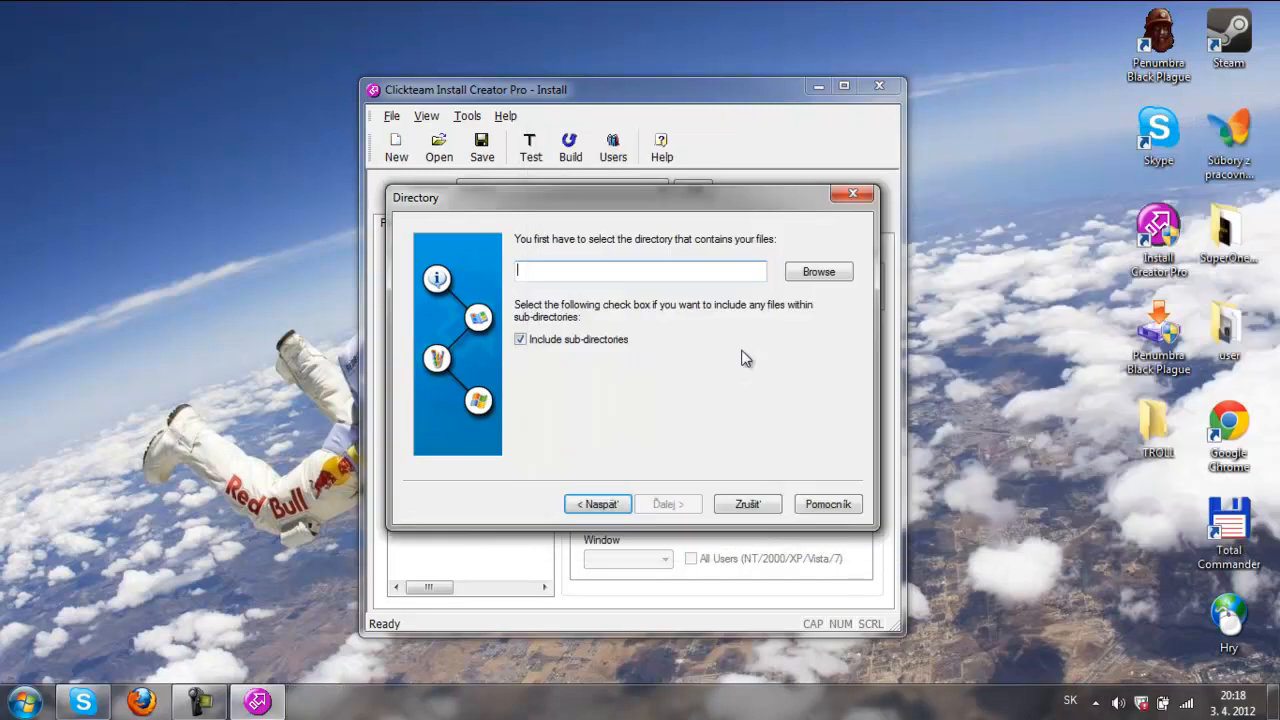
Set the desktop's TROLL folder as the source directory with sub-directories included, and continue the wizard.
click(819, 272)
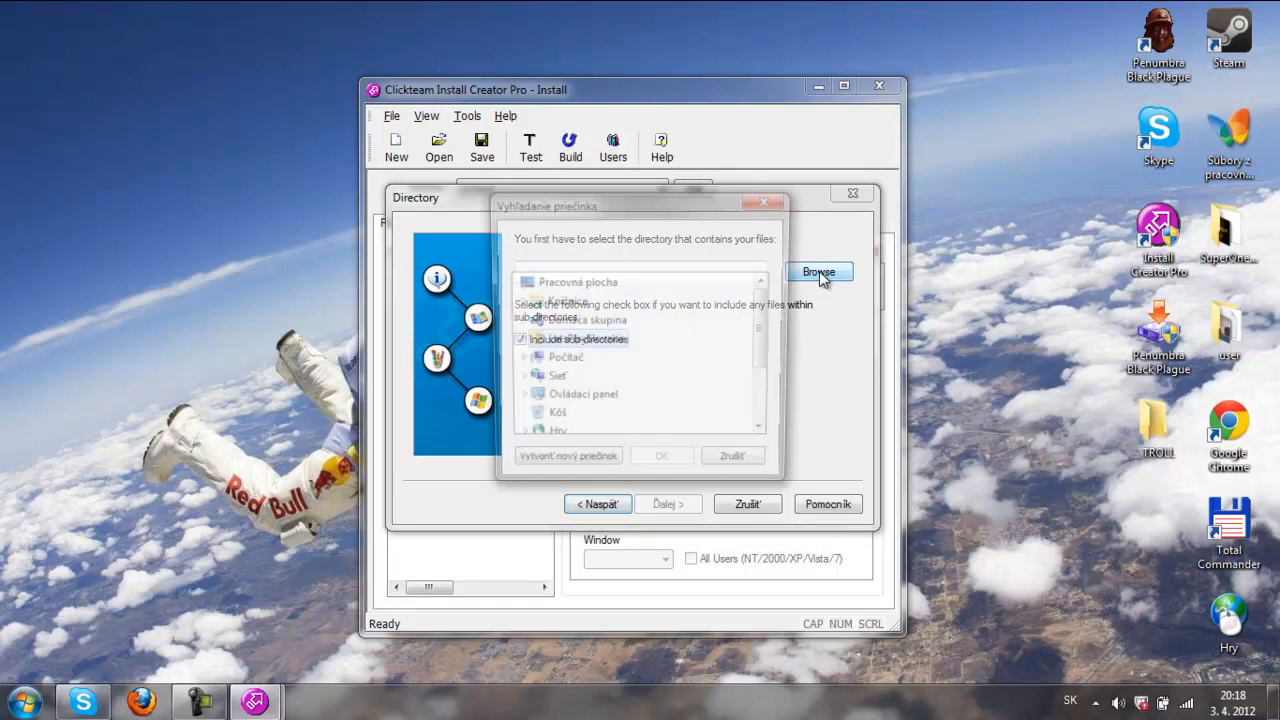
click(688, 380)
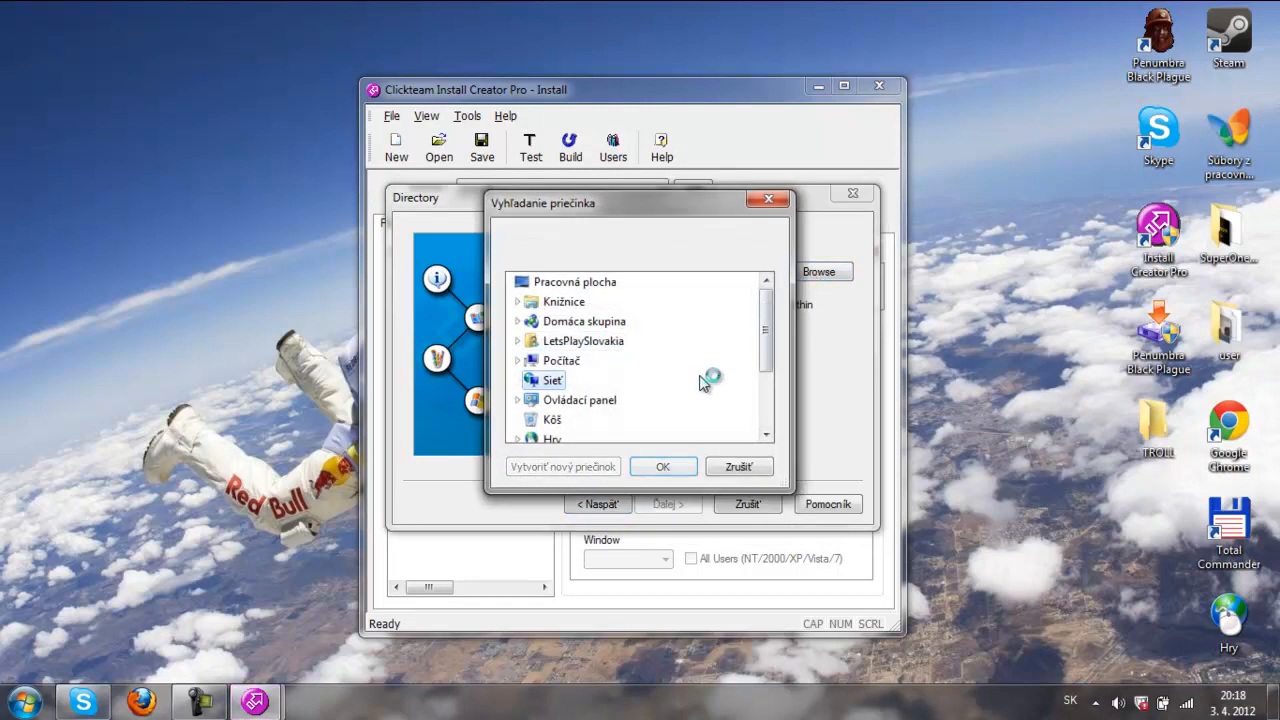
scroll(703, 374, down, 2)
click(586, 399)
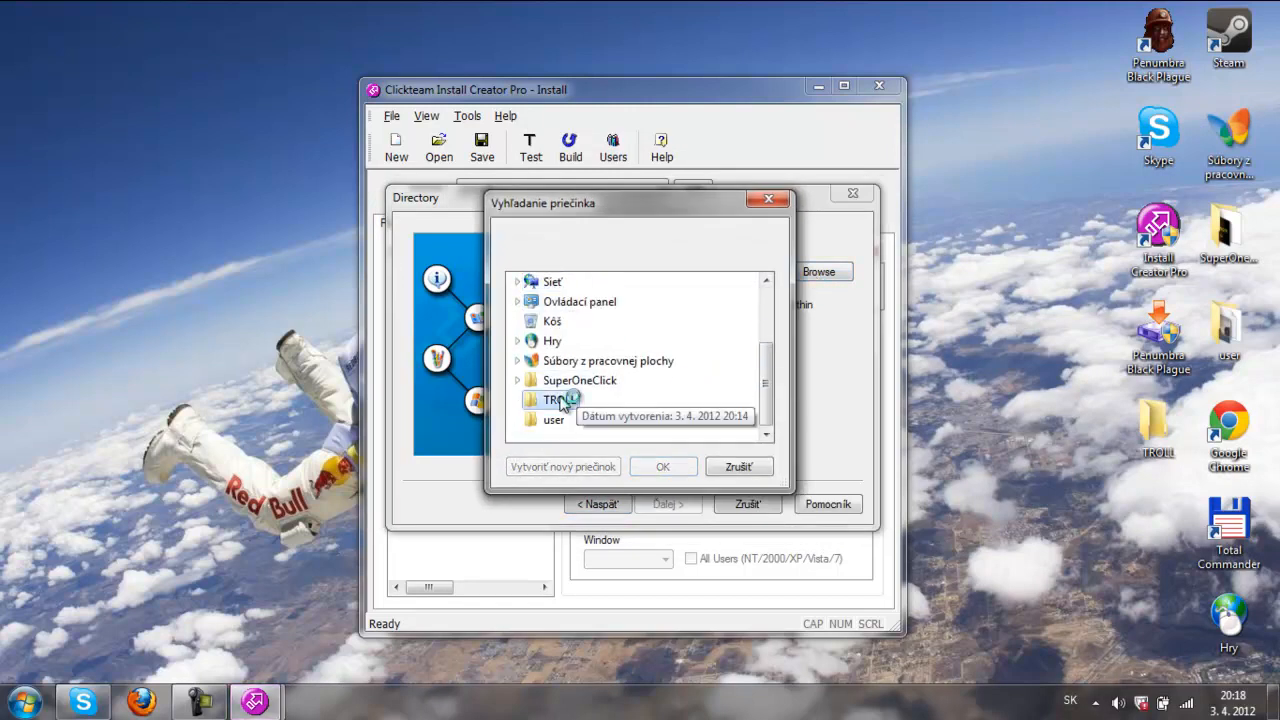
click(660, 466)
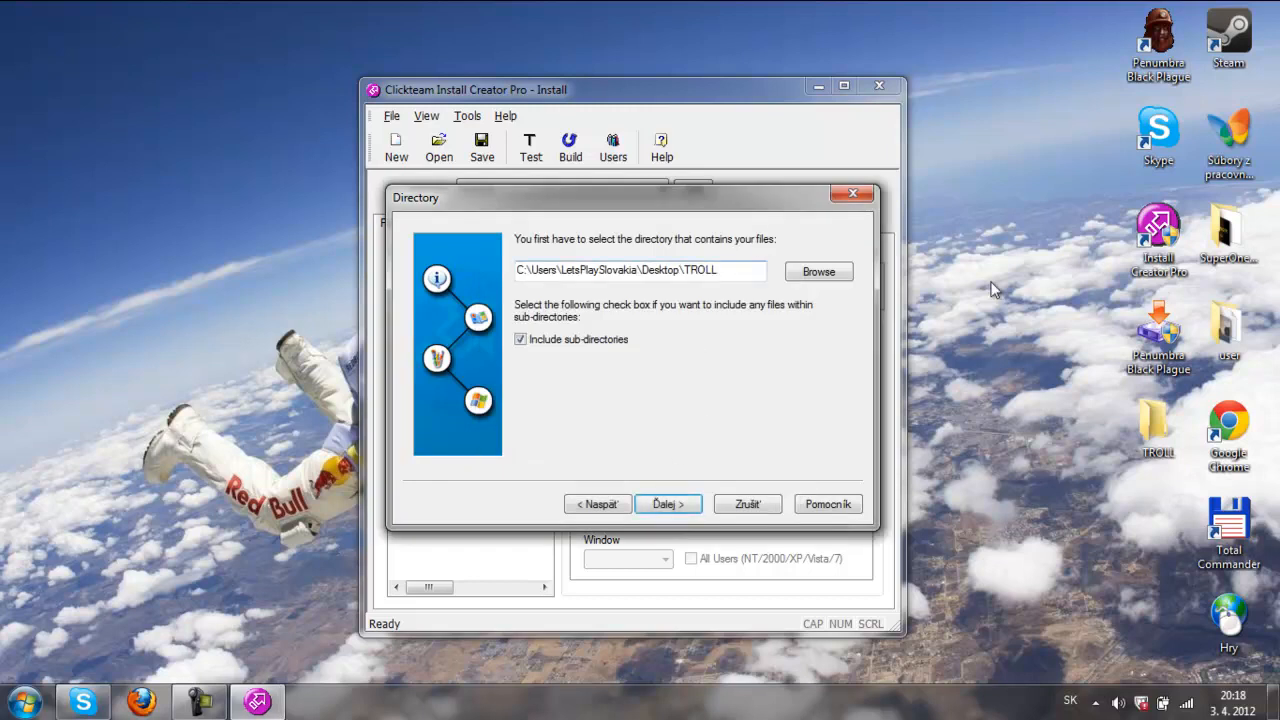
click(672, 502)
Choose English as the installer language and preview the welcome page with the default product title.
click(521, 311)
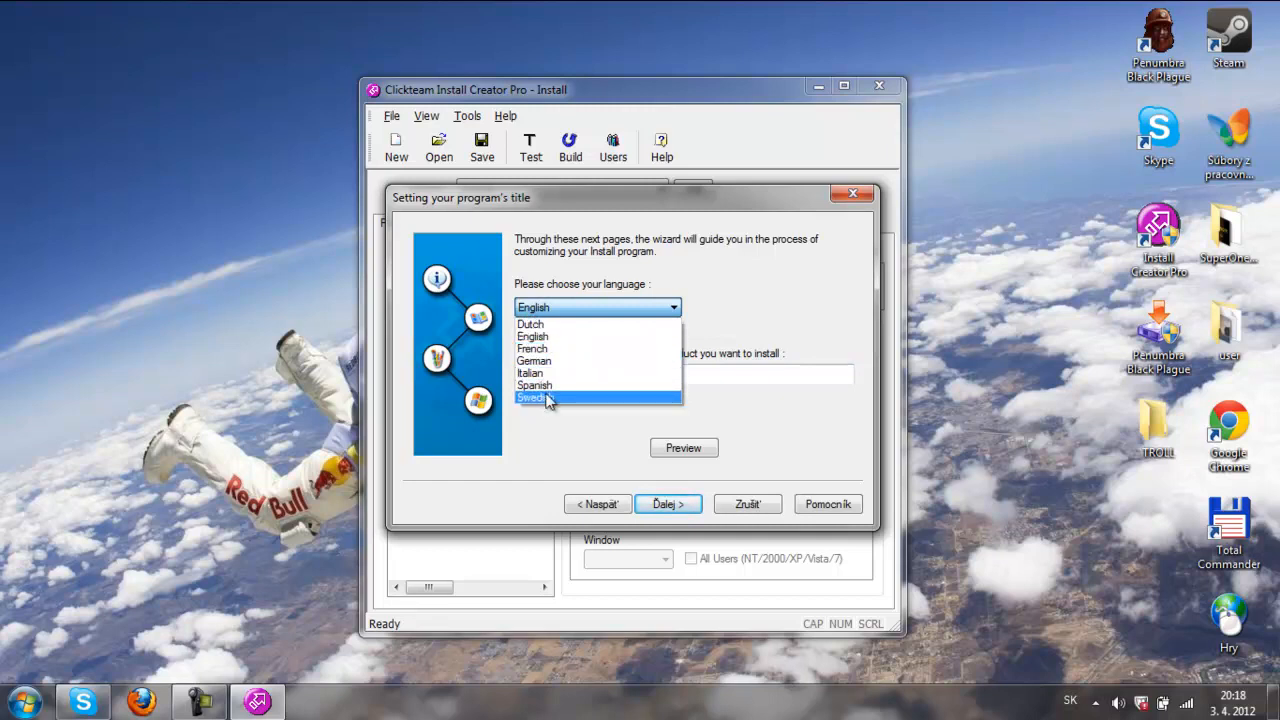
click(536, 336)
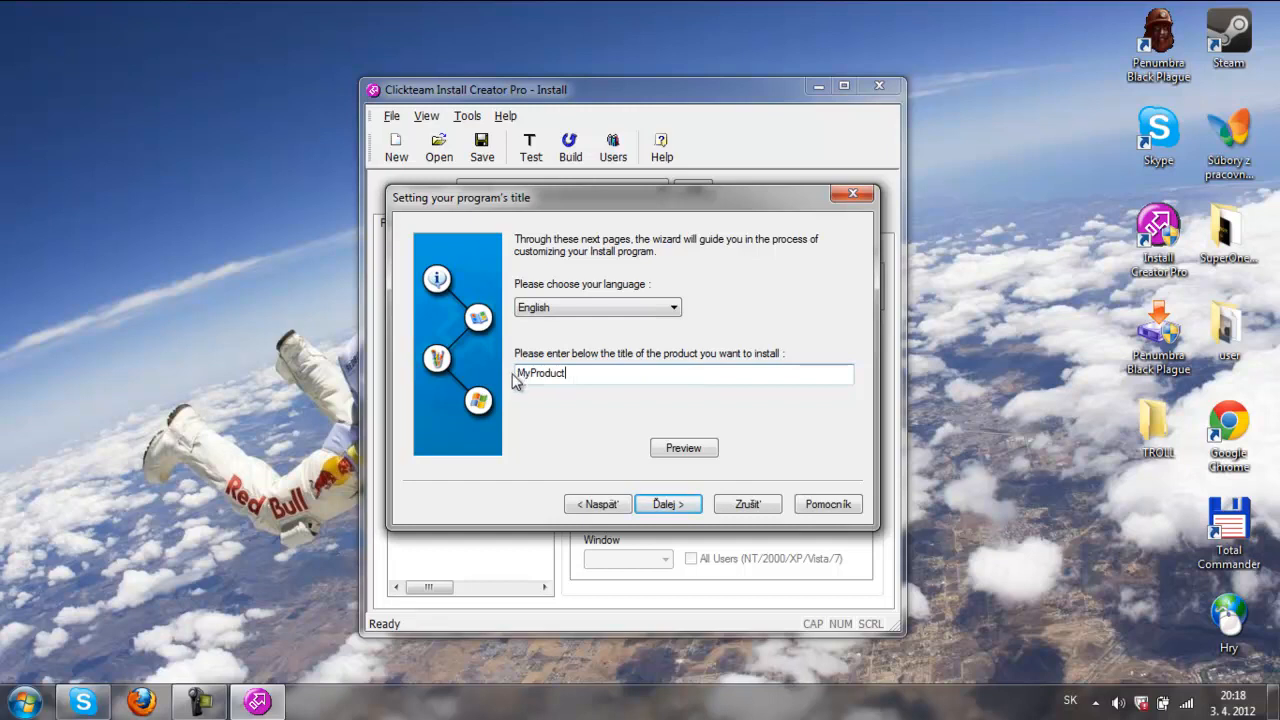
click(680, 449)
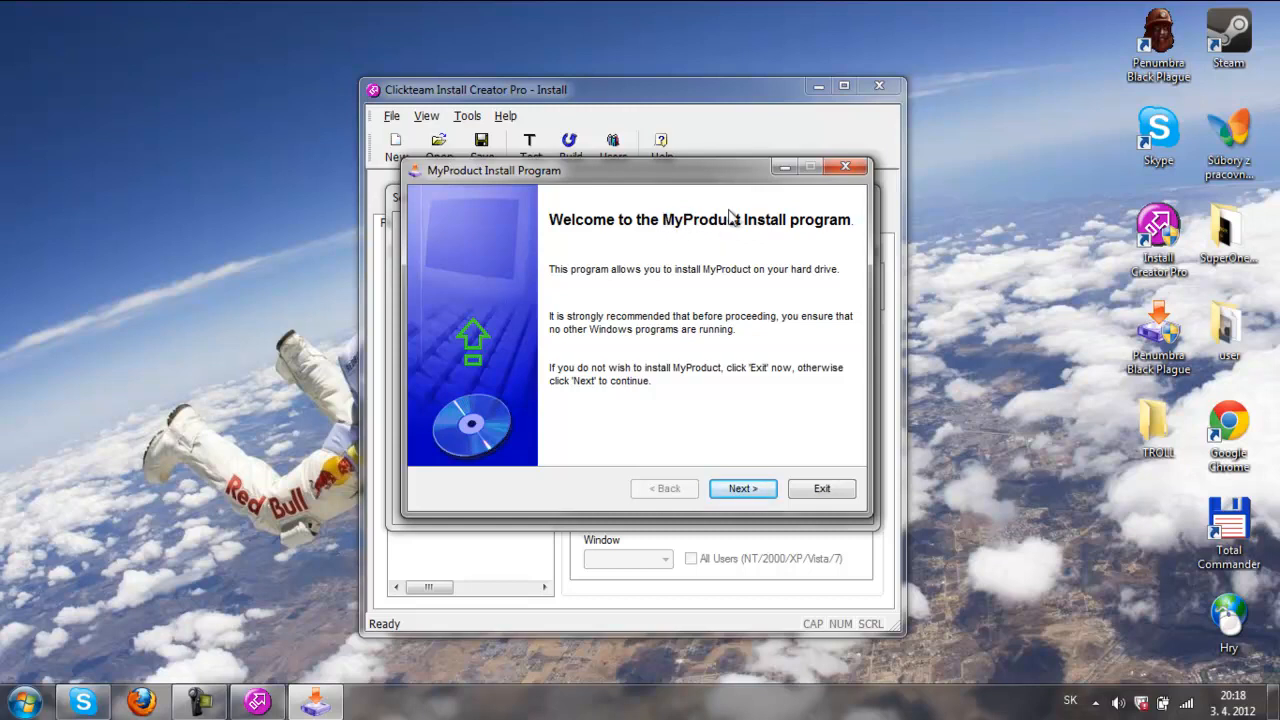
click(744, 487)
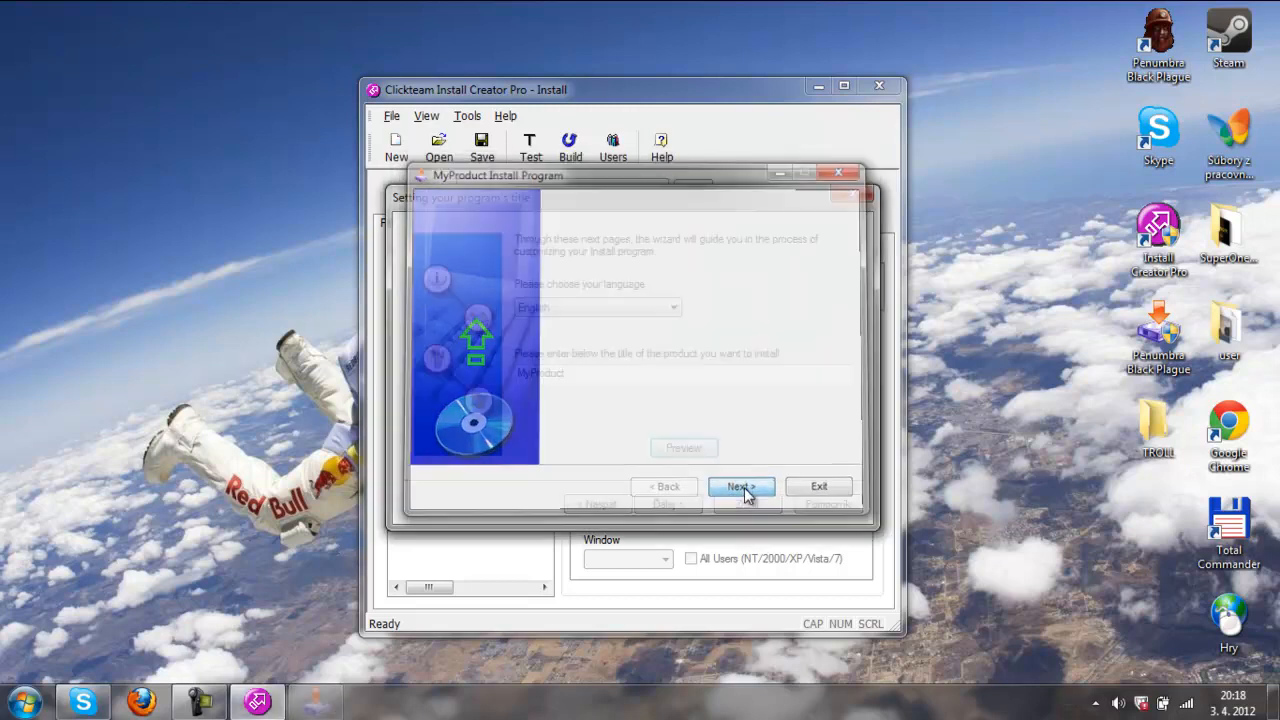
Clear the default product title.
double_click(633, 372)
key(BackSpace)
text(Test)
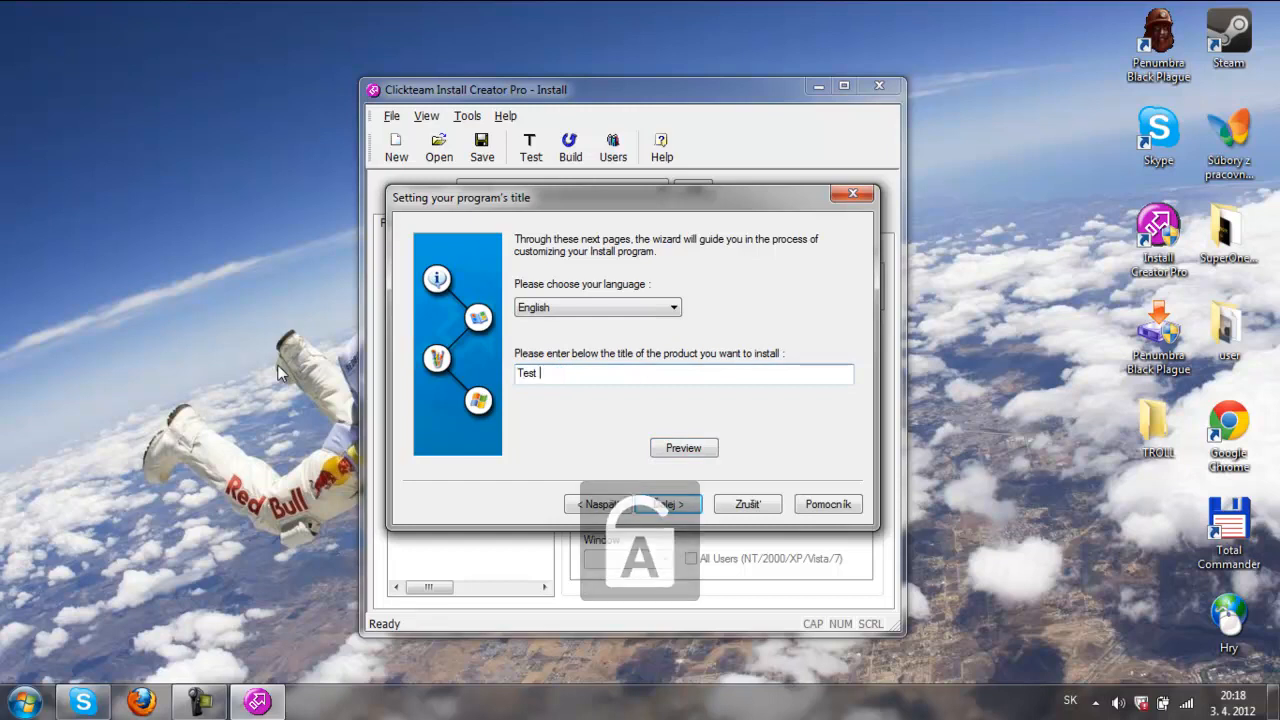
key(Caps_Lock)
text(R)
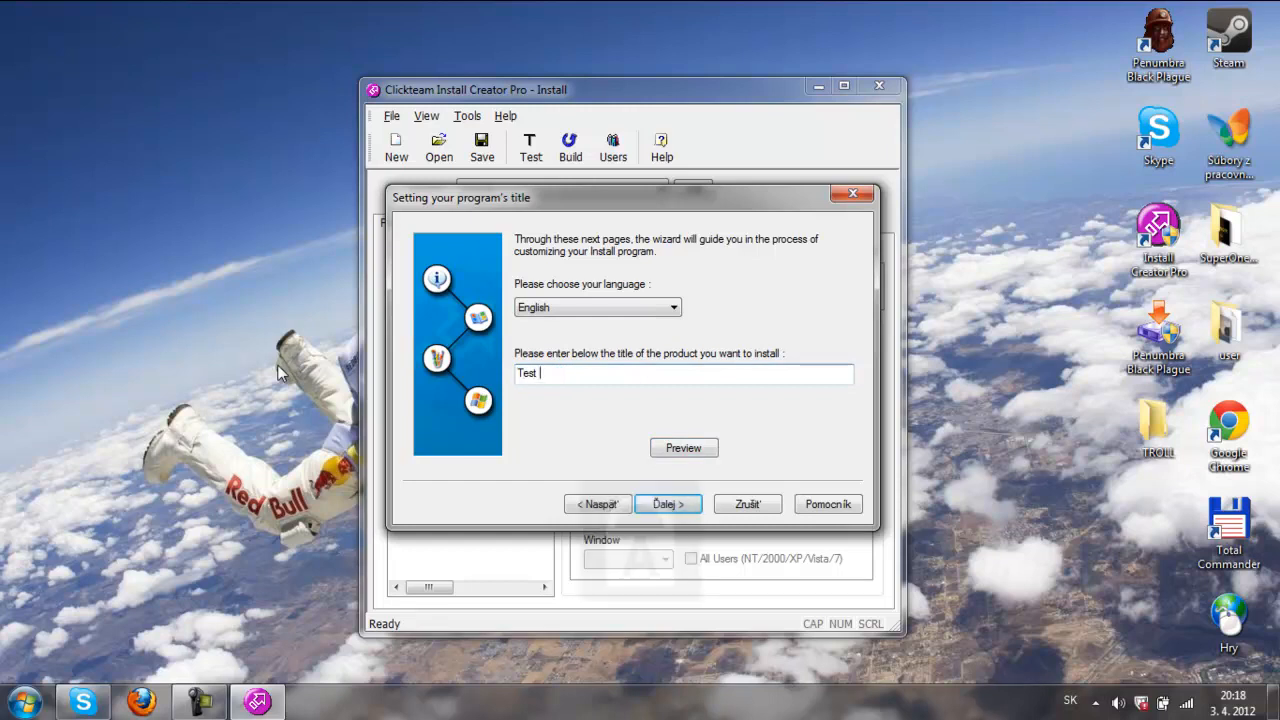
key(Caps_Lock)
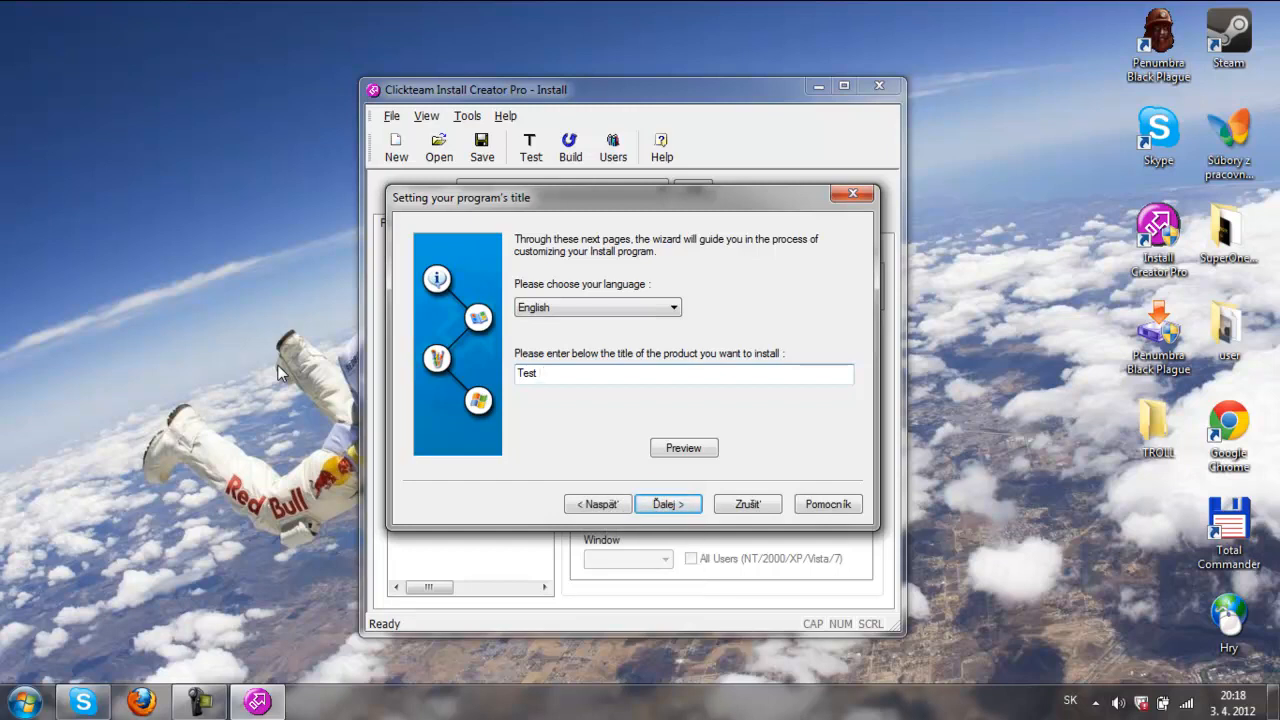
key(Caps_Lock)
text(P)
key(Caps_Lock)
text(rog)
key(BackSpace)
key(BackSpace)
key(BackSpace)
key(BackSpace)
key(BackSpace)
key(BackSpace)
key(BackSpace)
key(BackSpace)
key(BackSpace)
key(BackSpace)
key(BackSpace)
Set the product title to "Camtasia record" and continue to the version name page.
key(Caps_Lock)
text(C)
key(Caps_Lock)
text(amta)
click(670, 505)
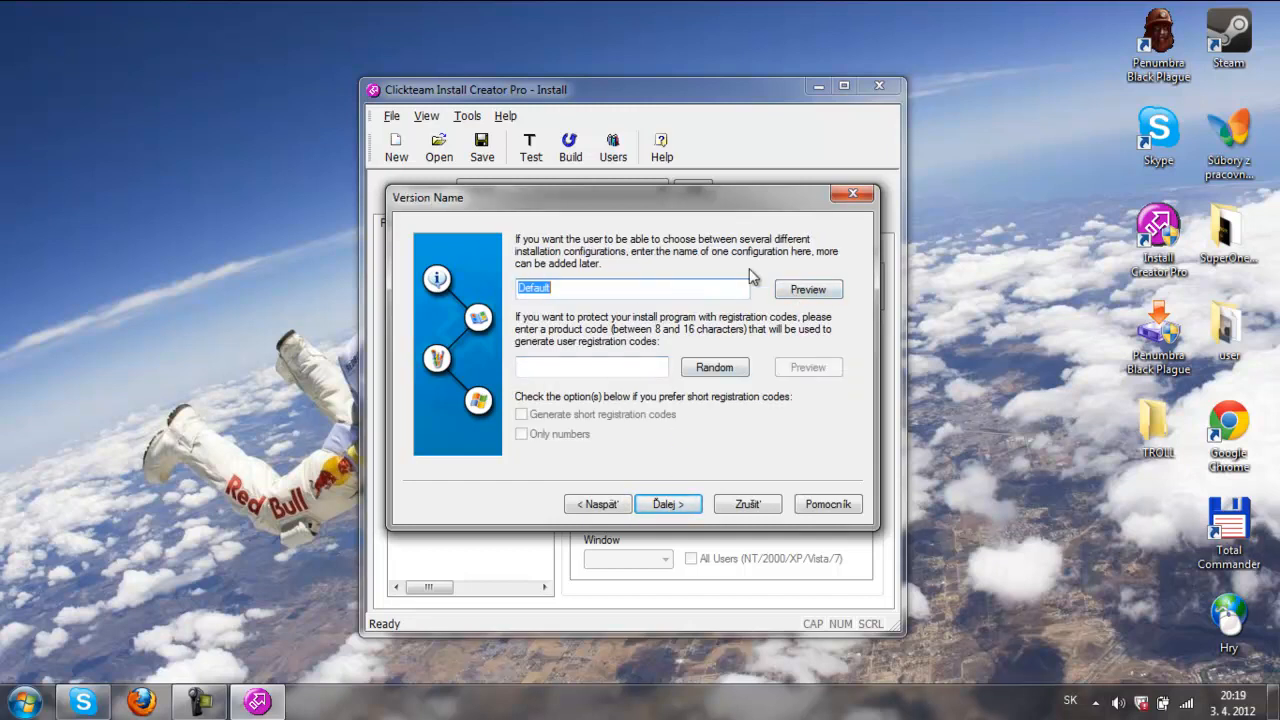
Preview the installer's version selection page with the Default configuration.
click(808, 289)
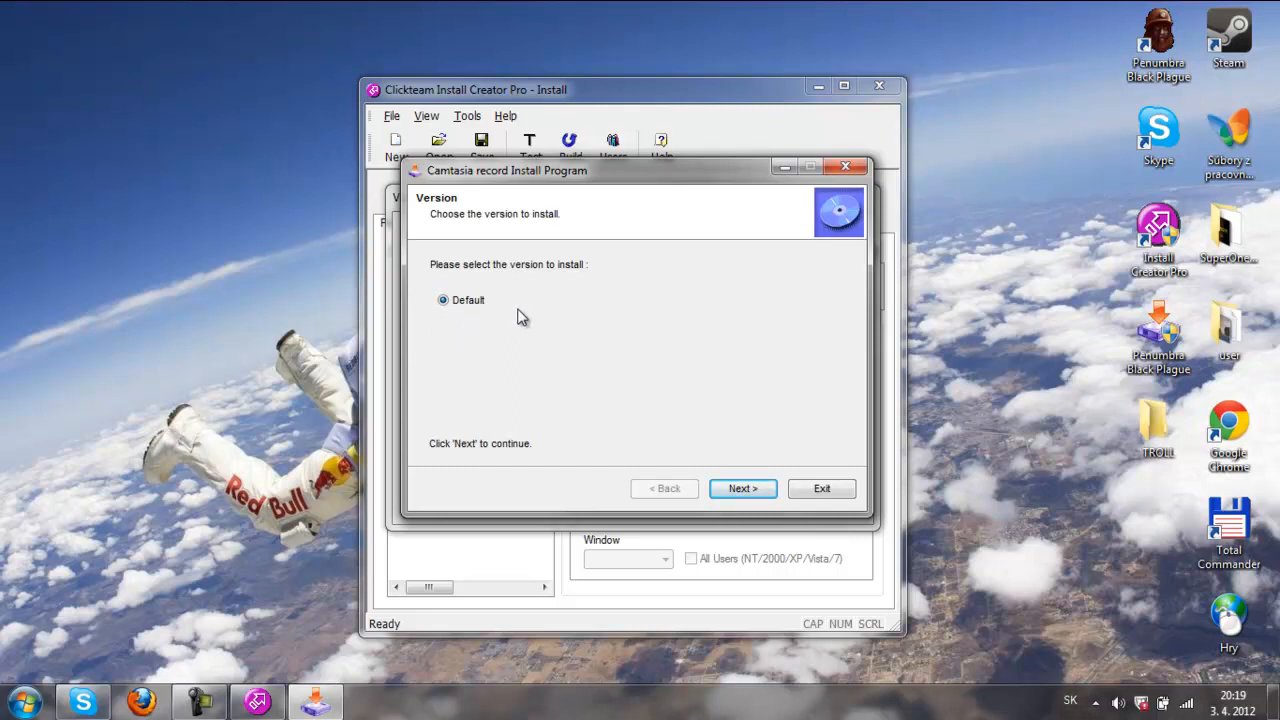
click(740, 487)
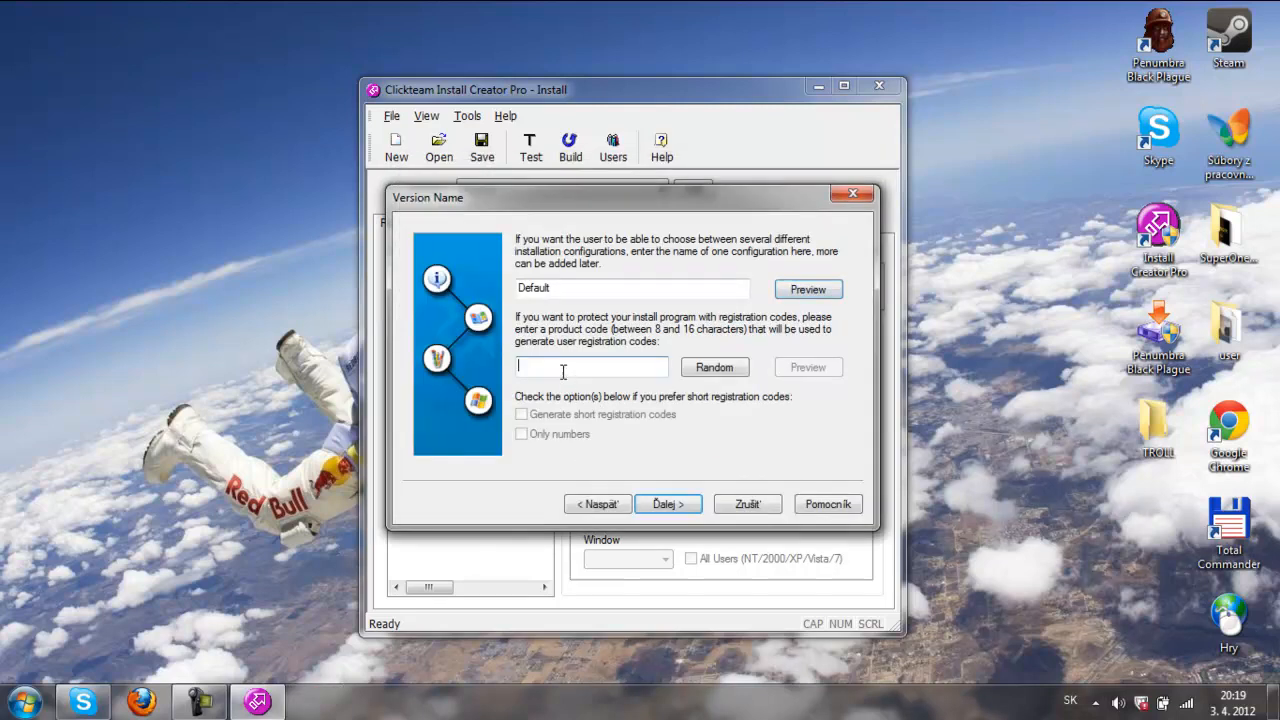
Try a randomly generated product code with the short registration codes option, and clear the product code.
click(716, 369)
click(537, 418)
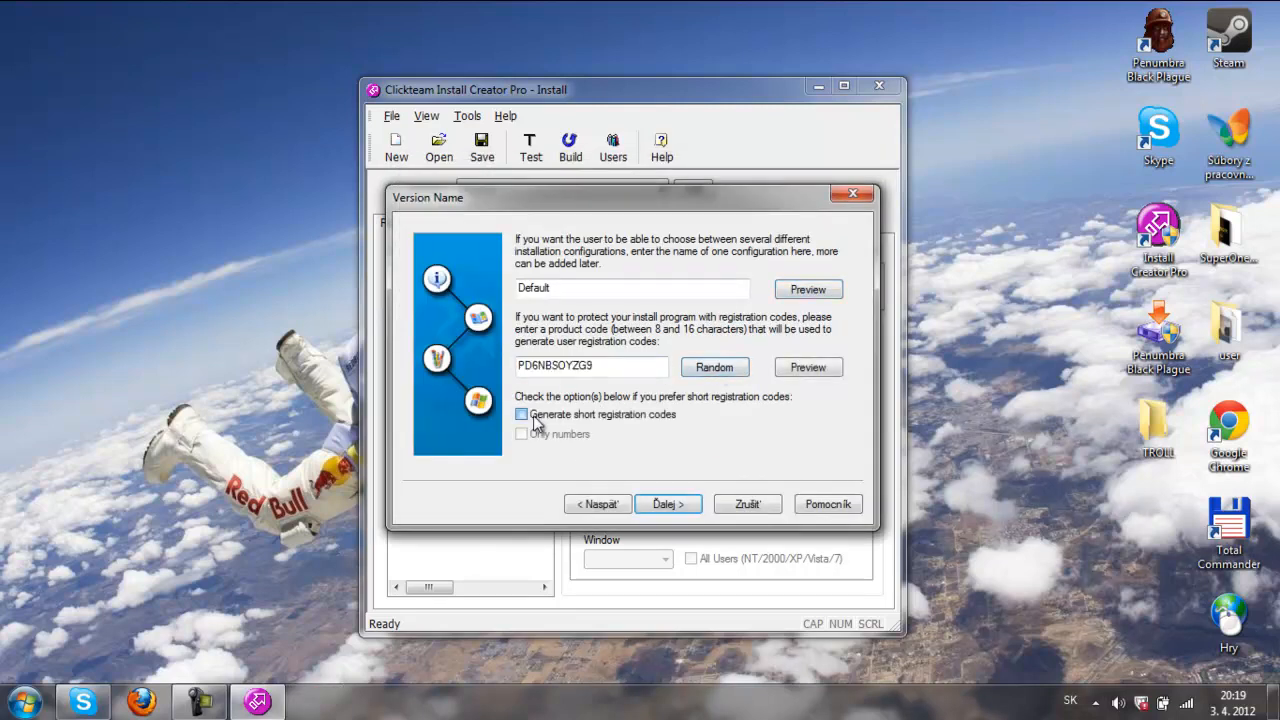
click(630, 415)
double_click(634, 368)
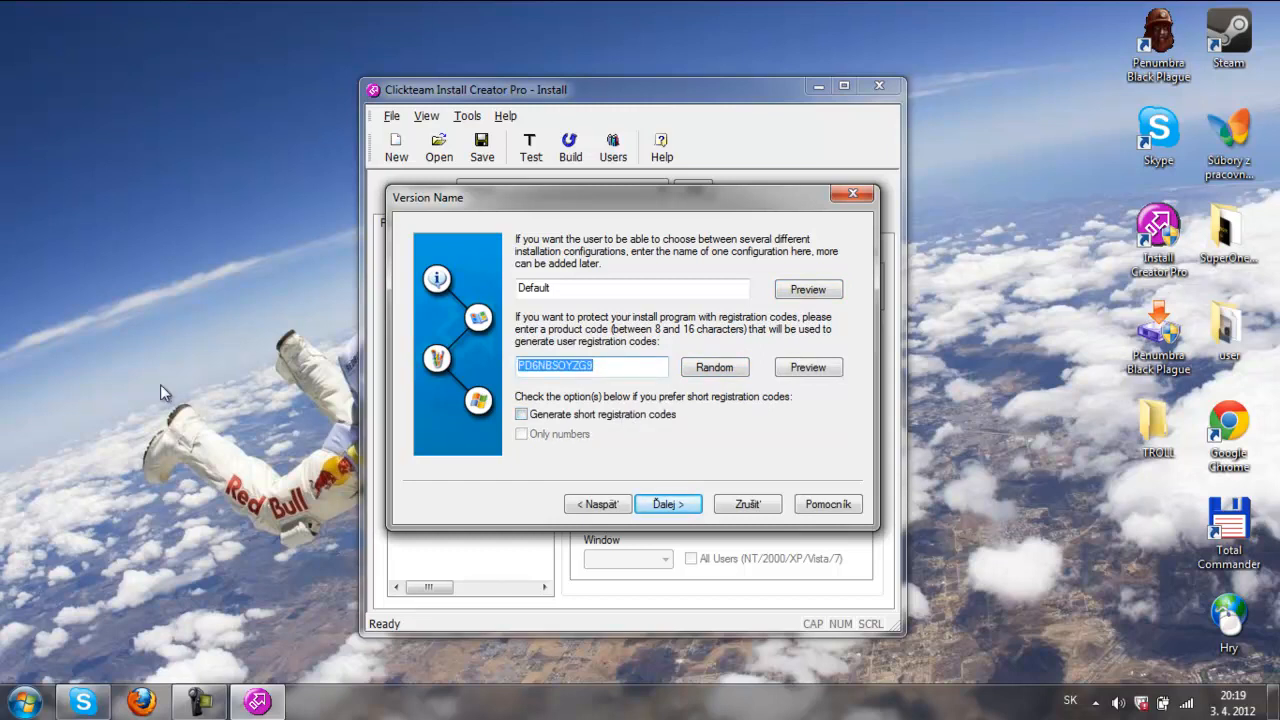
key(BackSpace)
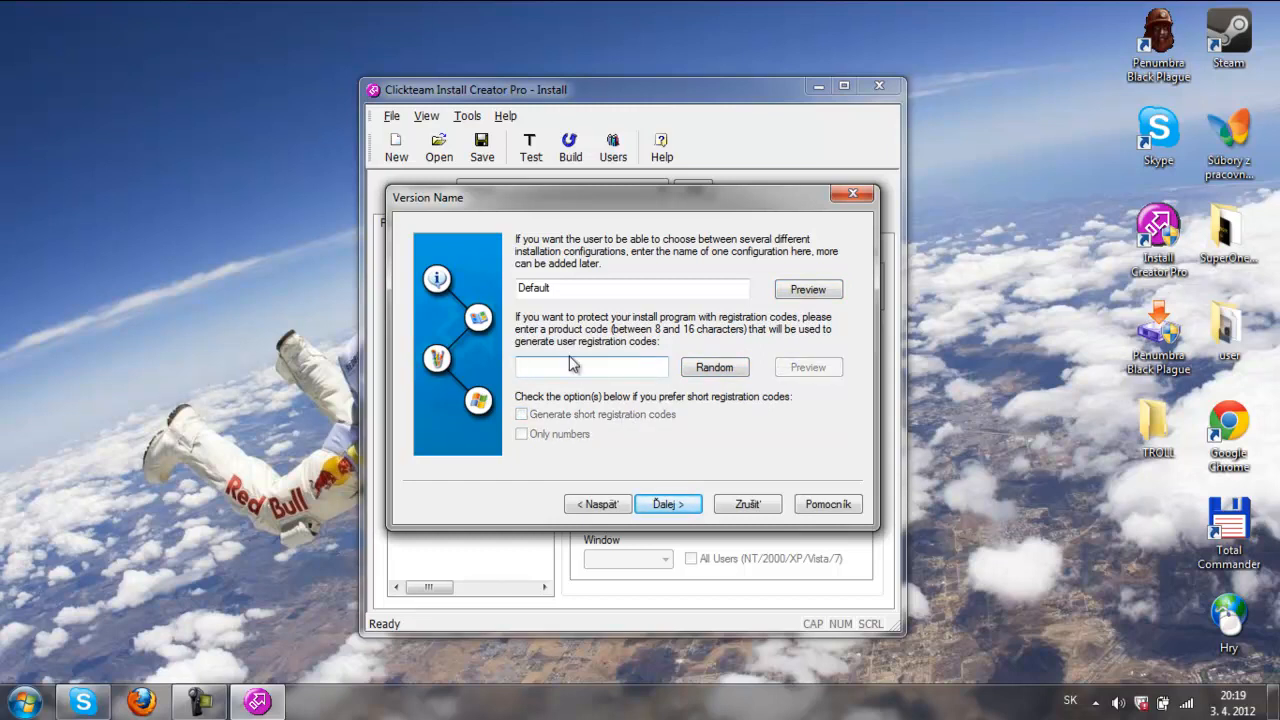
Preview the version selection page again, clear the configuration name, and continue to the window format page.
double_click(548, 287)
click(808, 289)
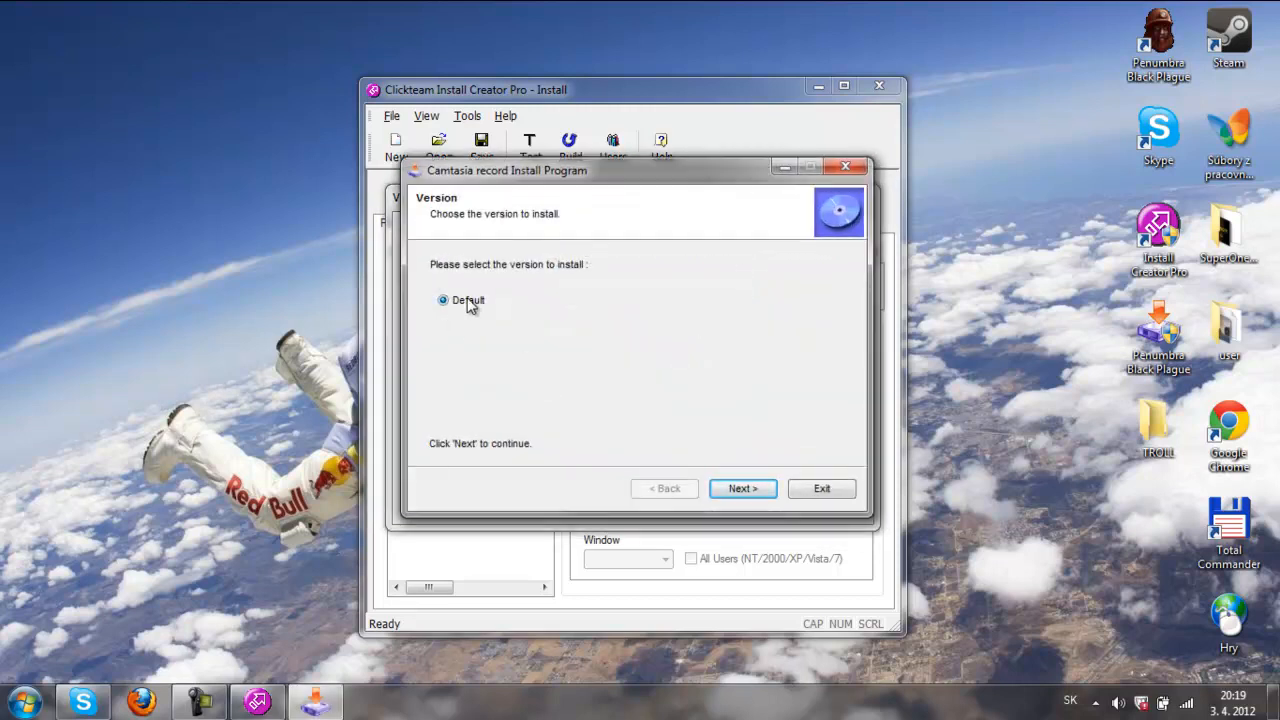
click(840, 490)
double_click(620, 286)
key(BackSpace)
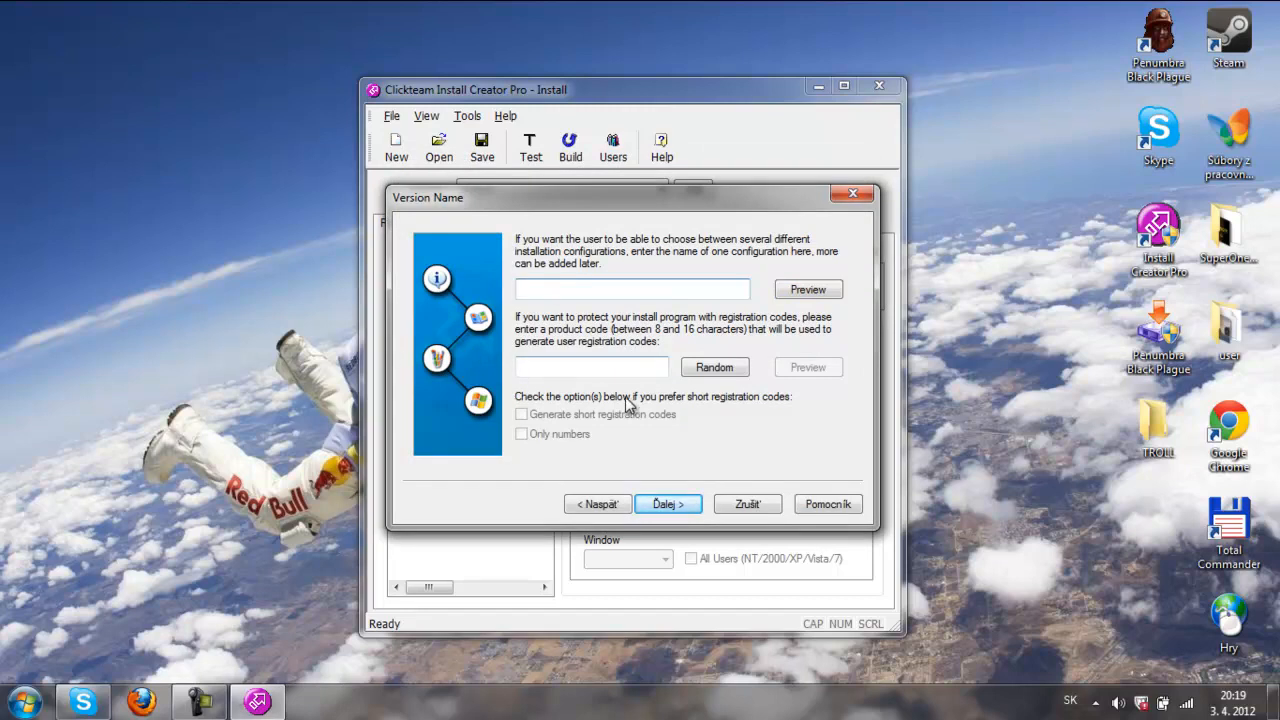
click(660, 503)
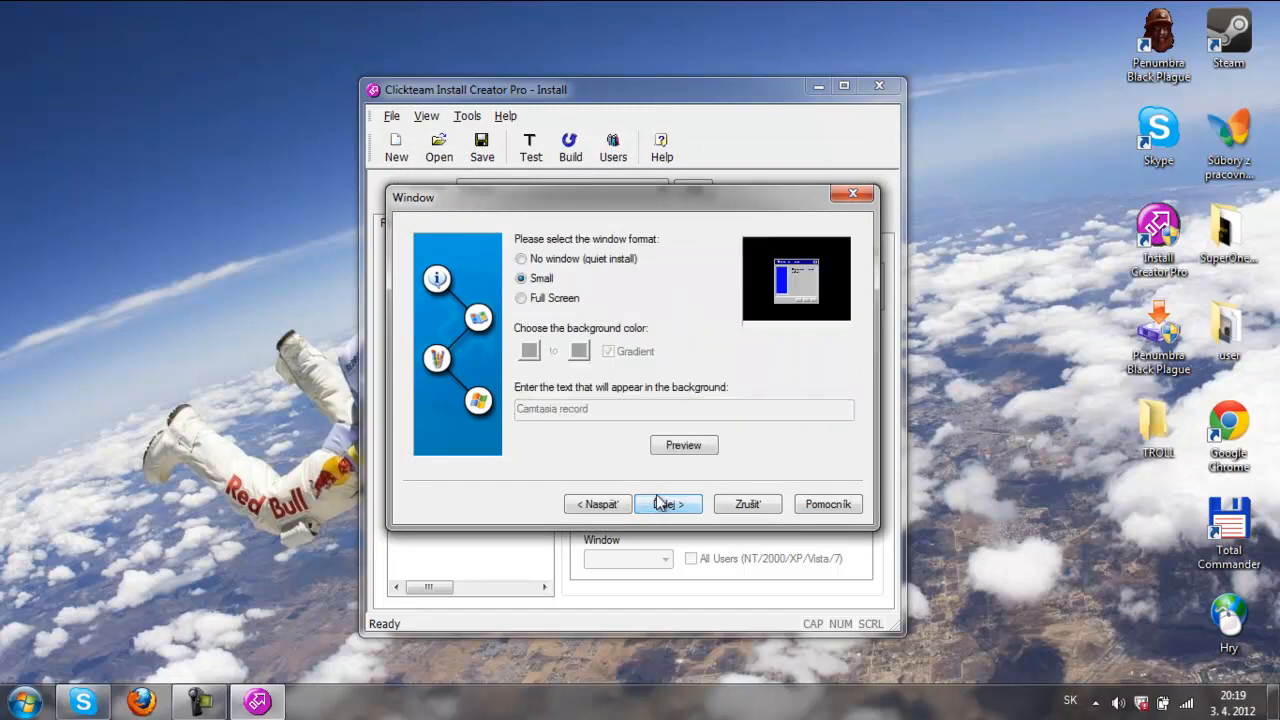
Try the Full Screen window format with the blue-to-black gradient background and preview it.
click(549, 300)
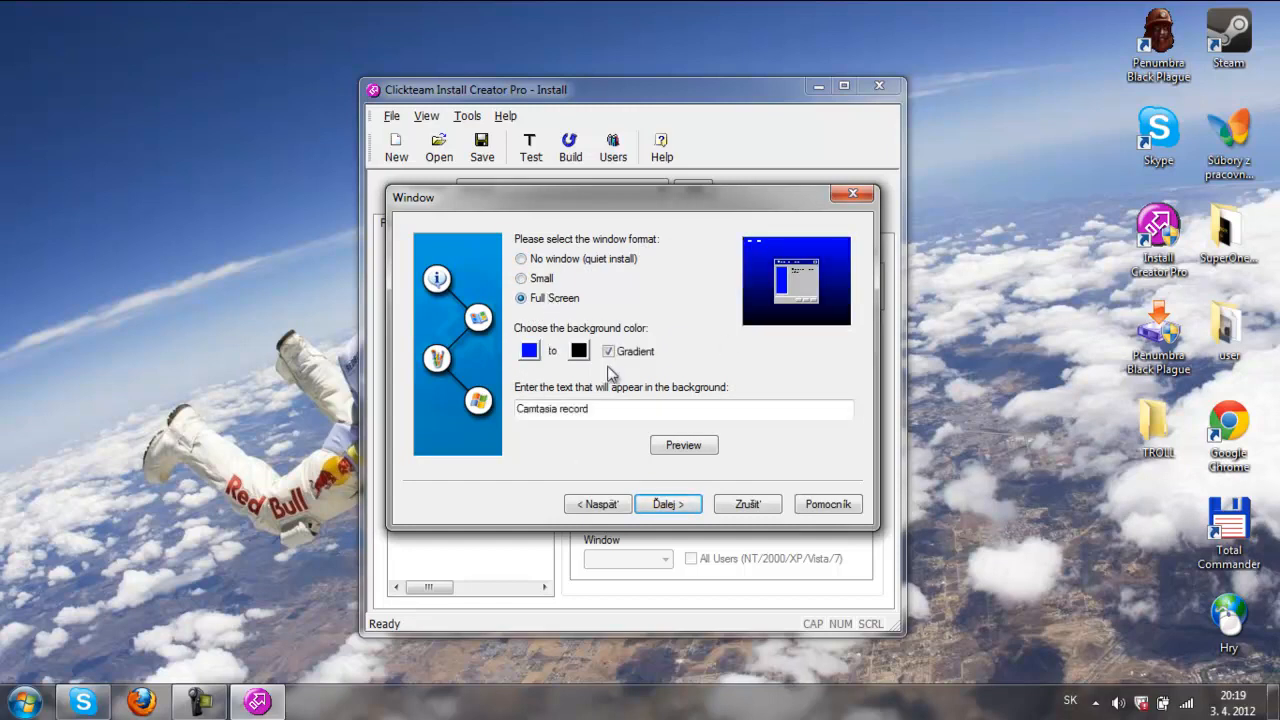
click(684, 445)
click(750, 514)
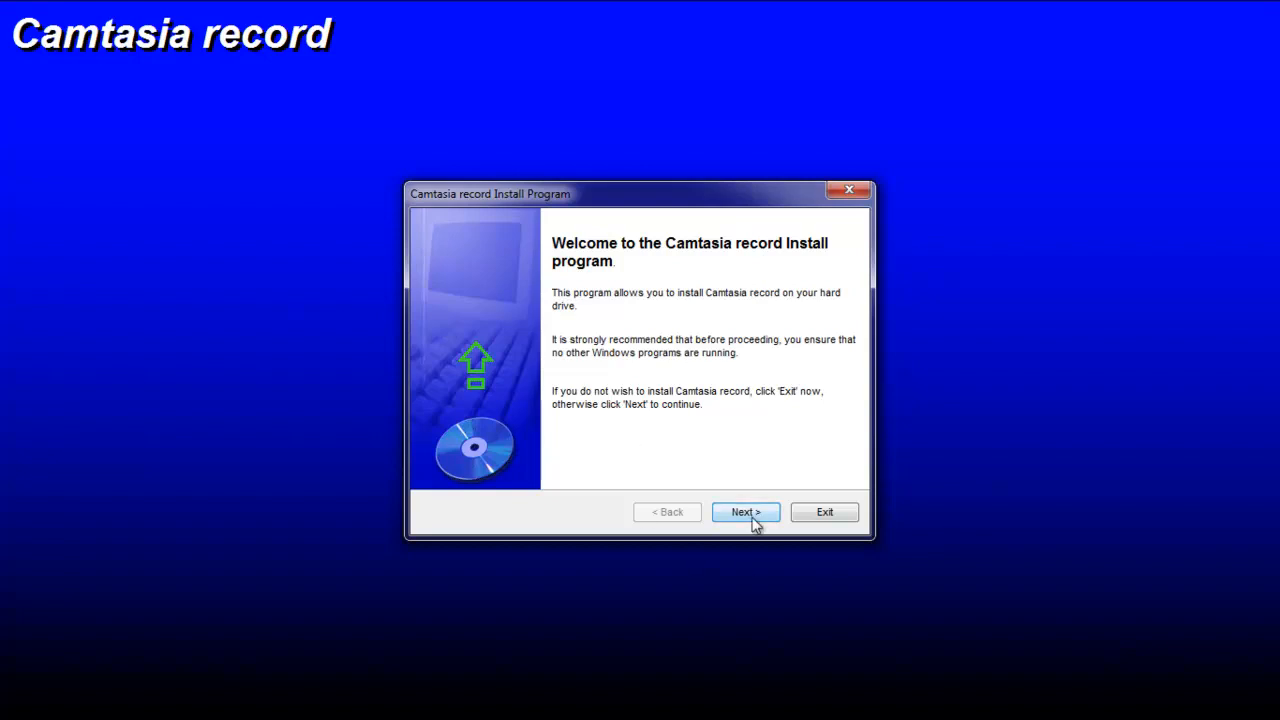
Set the window format to Small, preview it, and continue to the wizard template page.
click(552, 280)
click(684, 445)
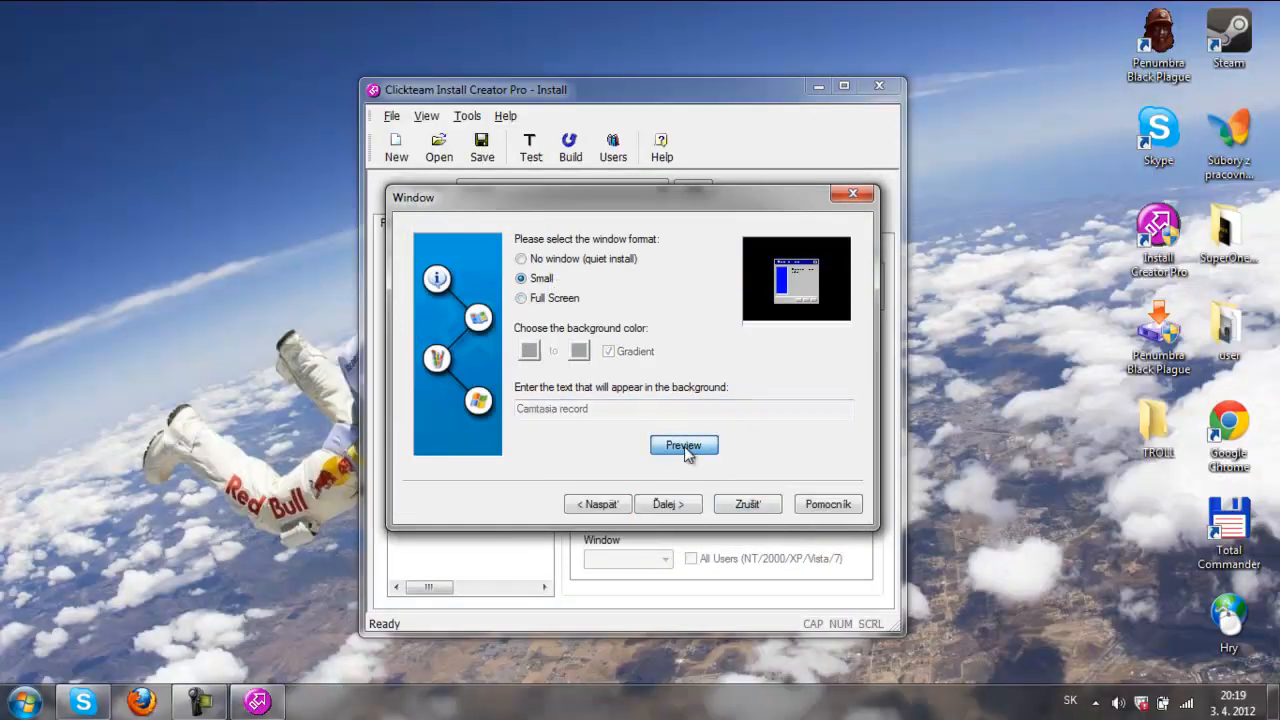
click(740, 490)
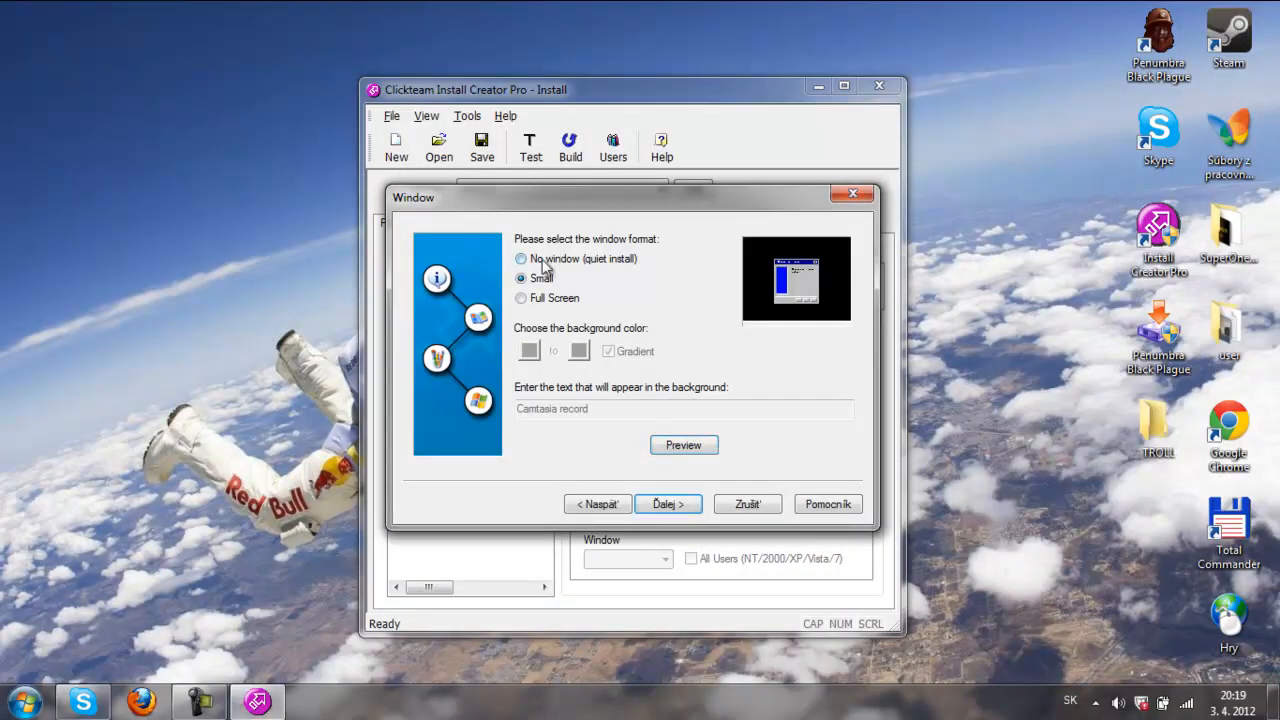
click(542, 260)
click(546, 285)
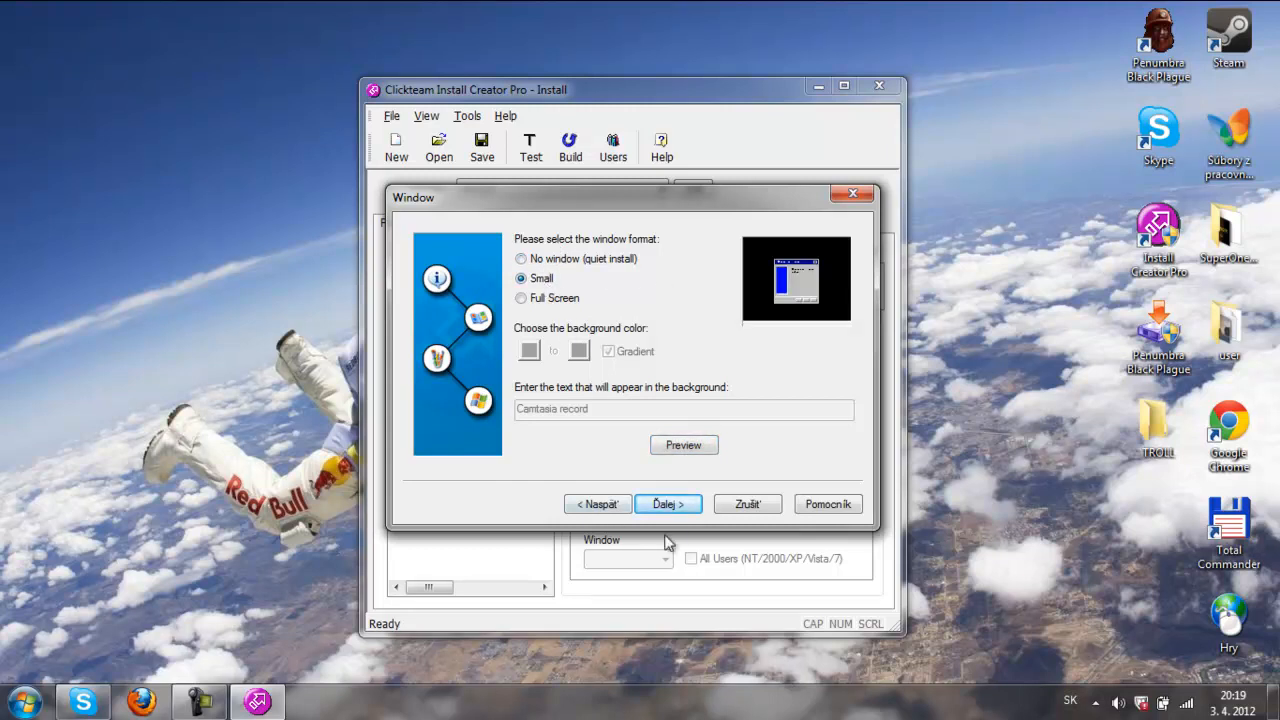
click(677, 506)
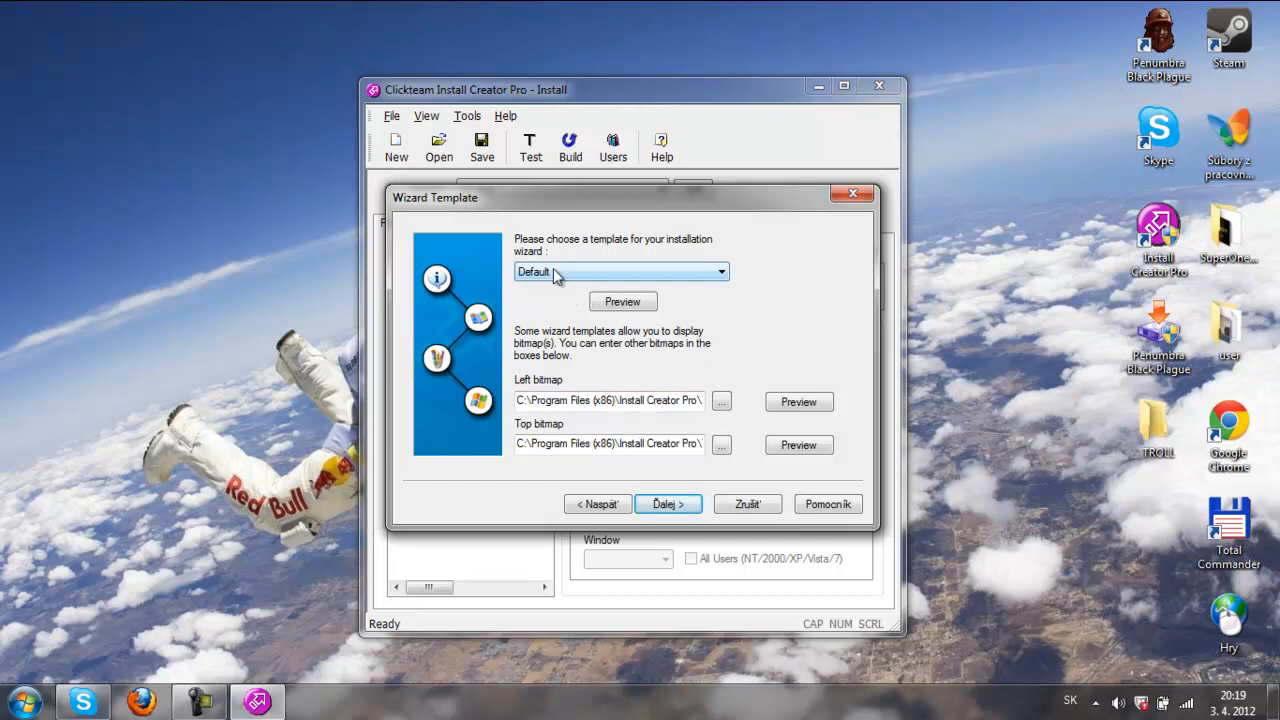
Preview the Default wizard template, and try the Classic - With Bitmap template in a preview.
click(626, 302)
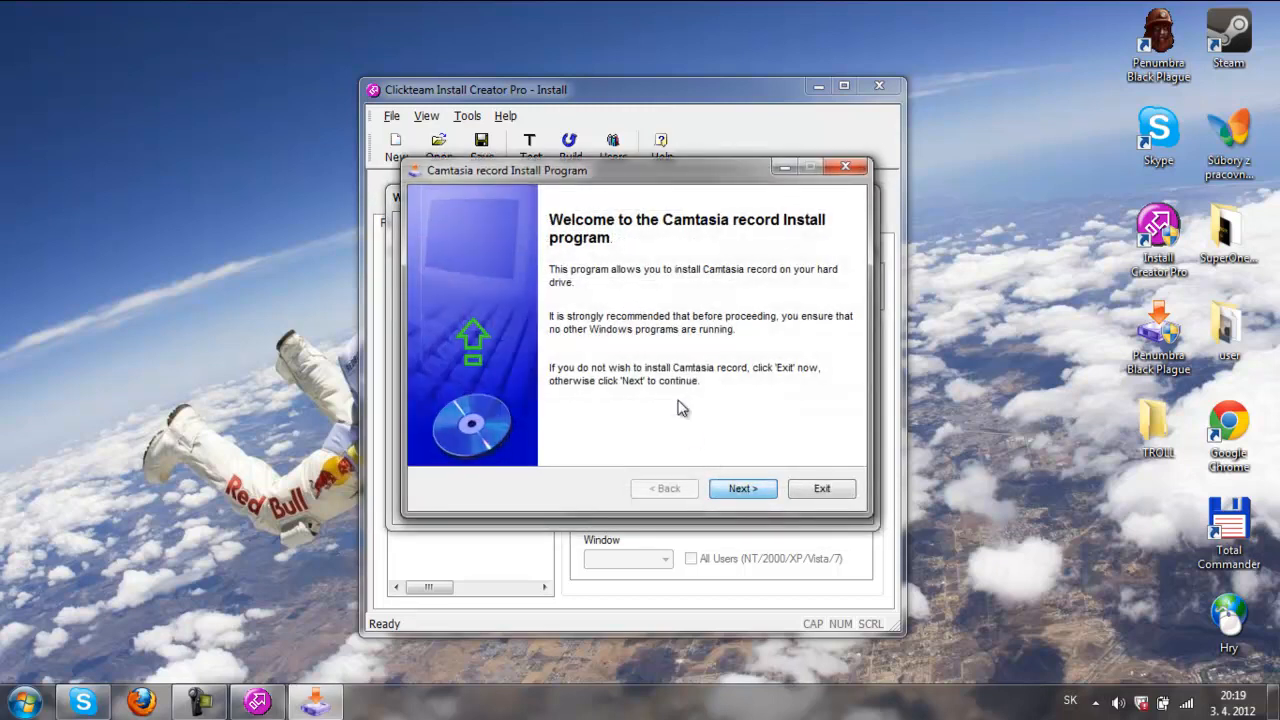
click(739, 488)
click(604, 271)
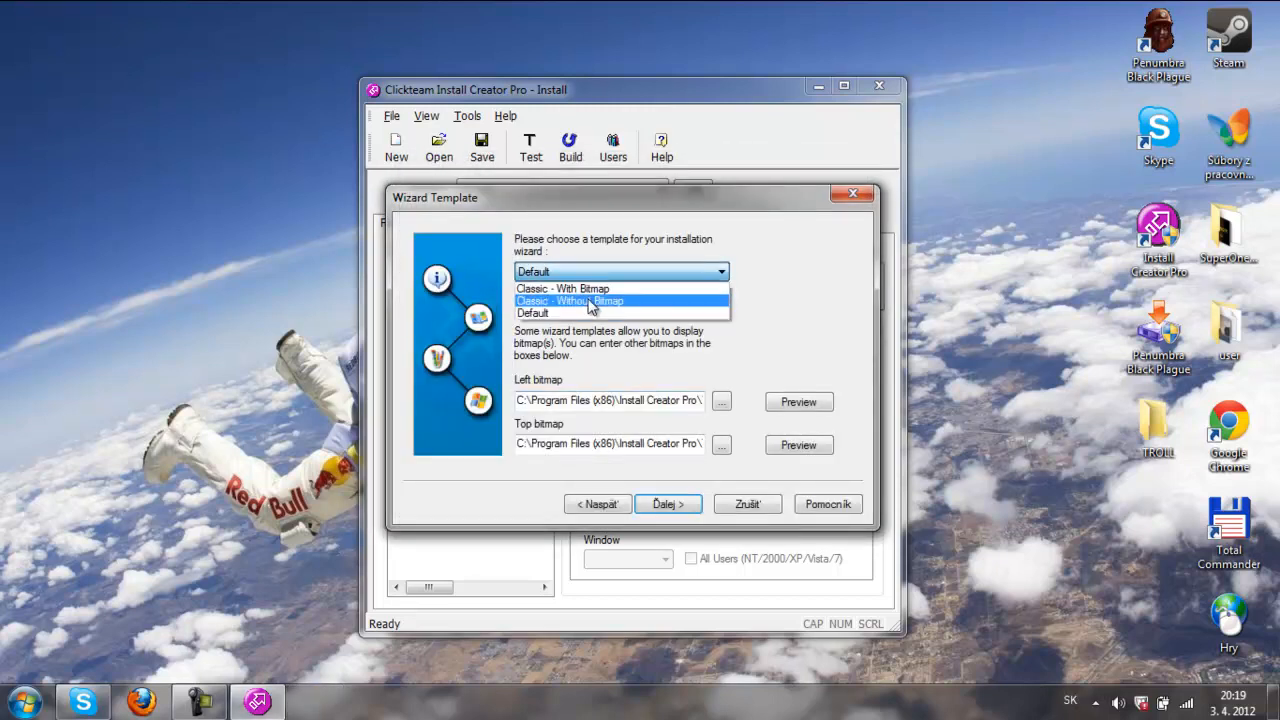
click(590, 289)
click(622, 301)
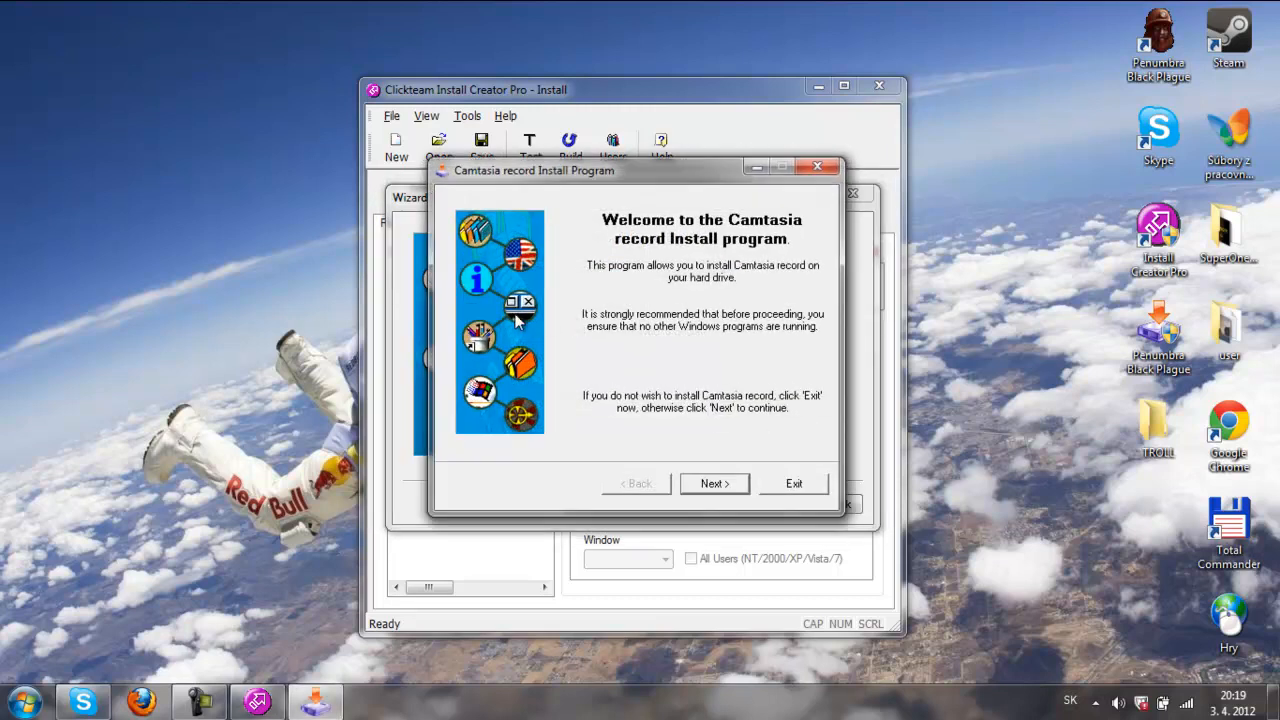
click(706, 481)
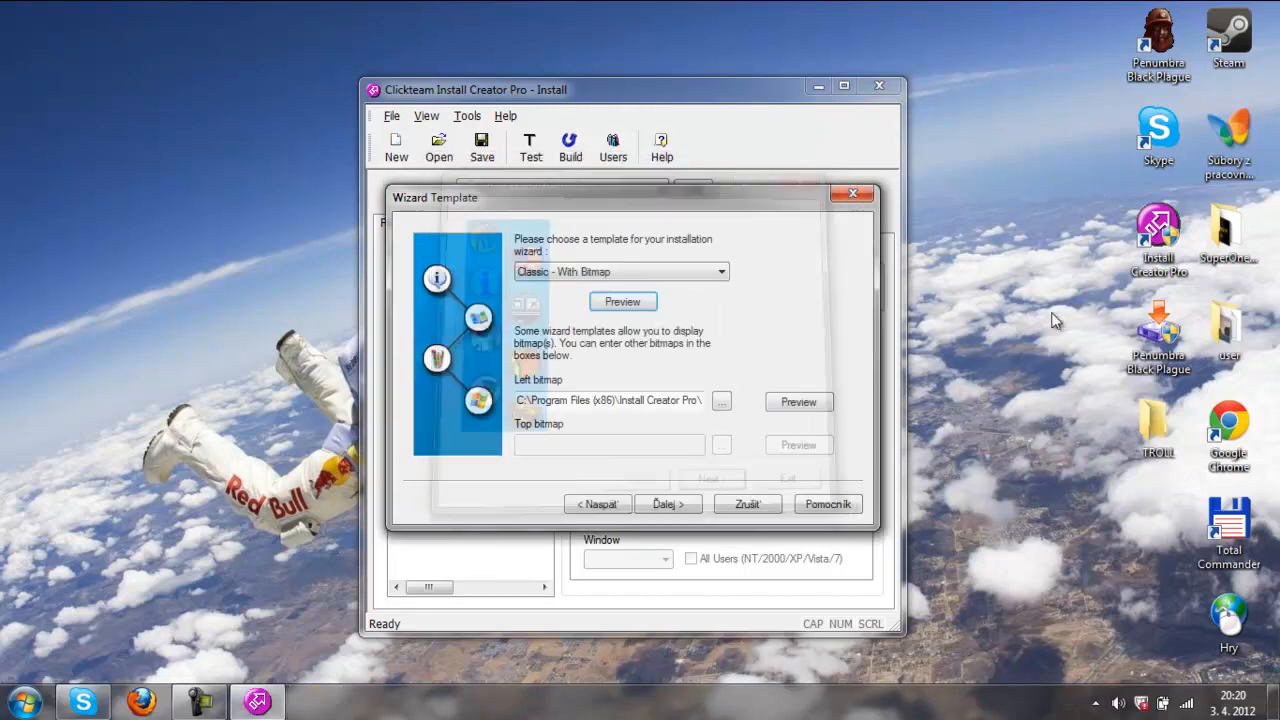
Try the Classic - Without Bitmap wizard template and preview it.
click(655, 272)
click(618, 301)
click(624, 300)
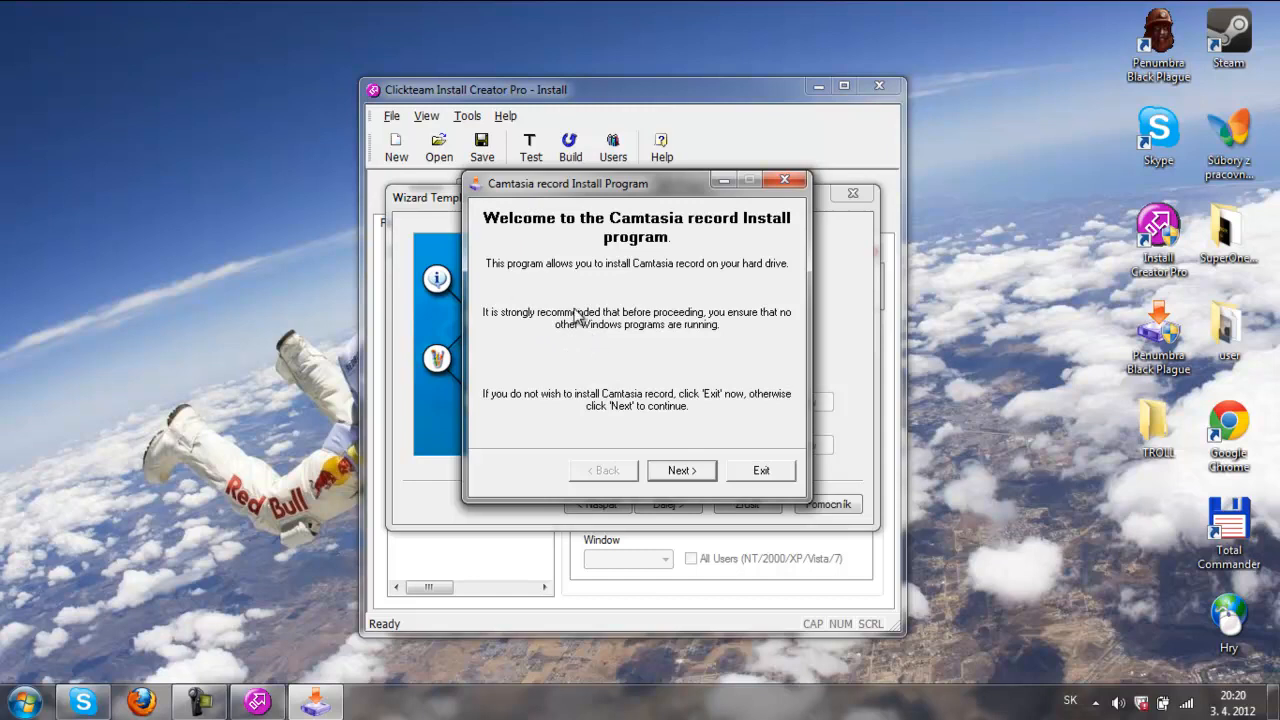
click(684, 470)
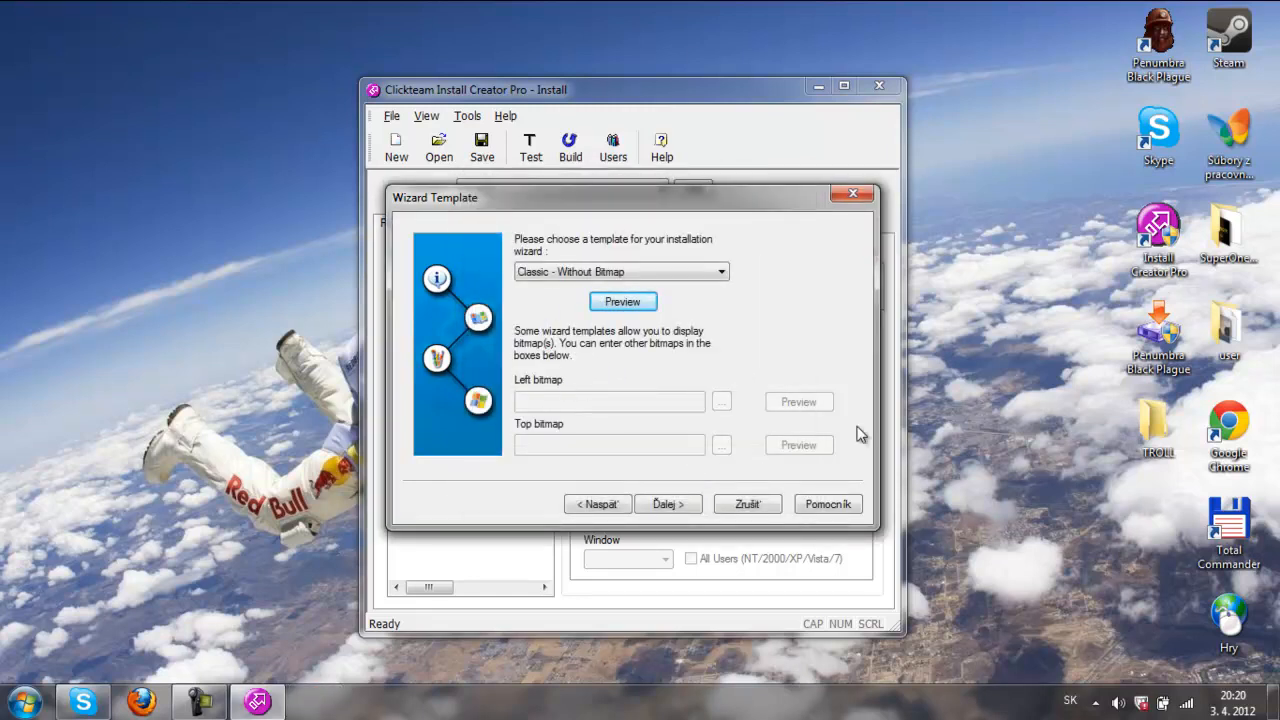
Set the wizard template back to Default and preview the template and its left bitmap.
click(644, 270)
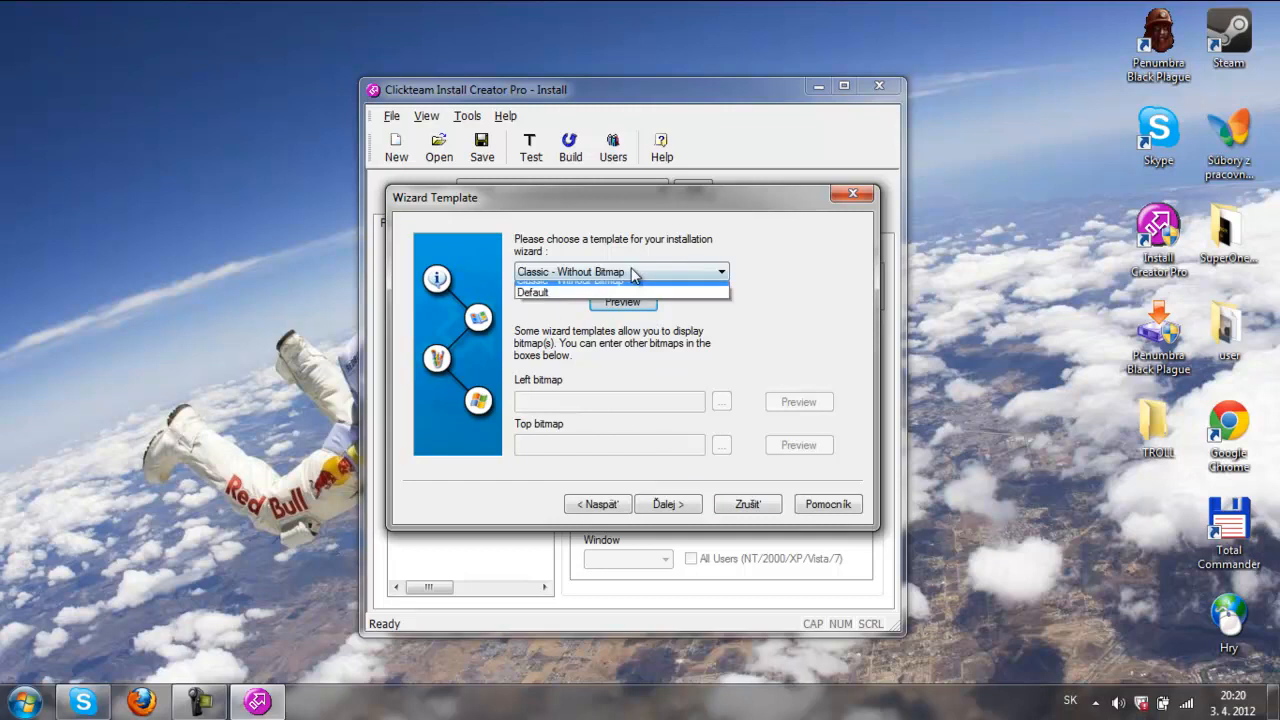
click(603, 313)
click(612, 302)
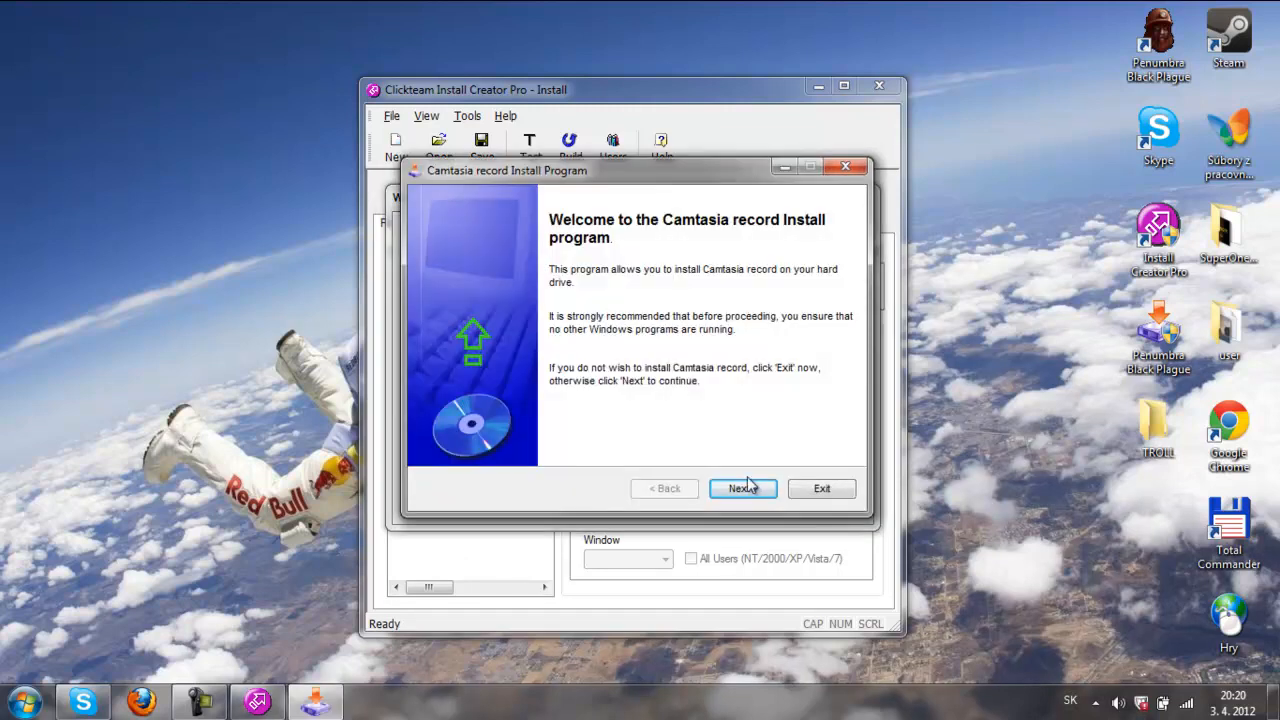
click(745, 482)
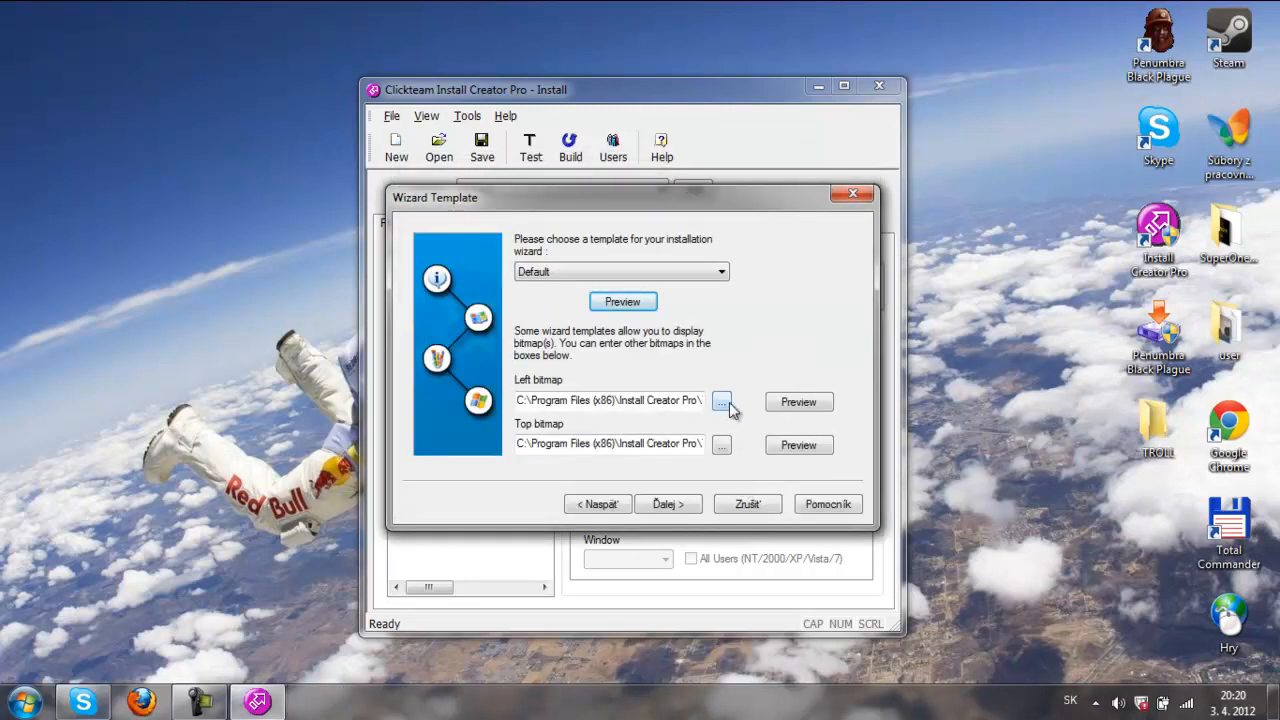
click(798, 401)
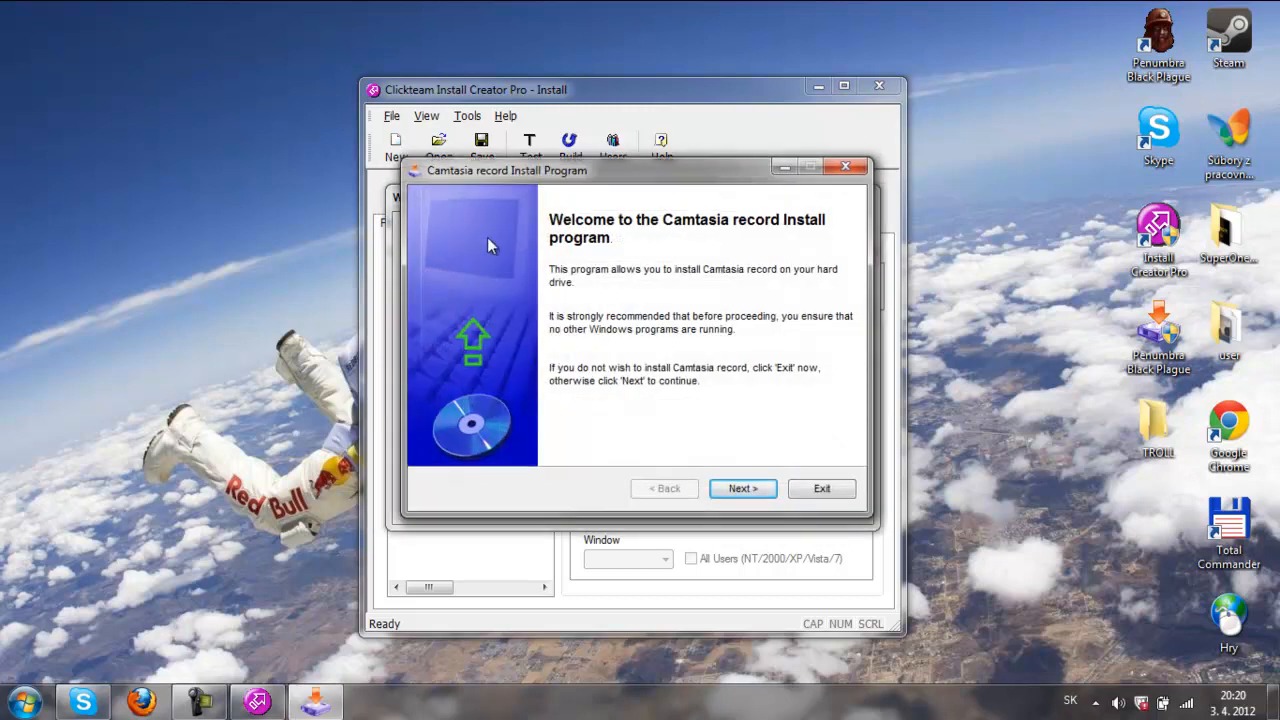
click(743, 488)
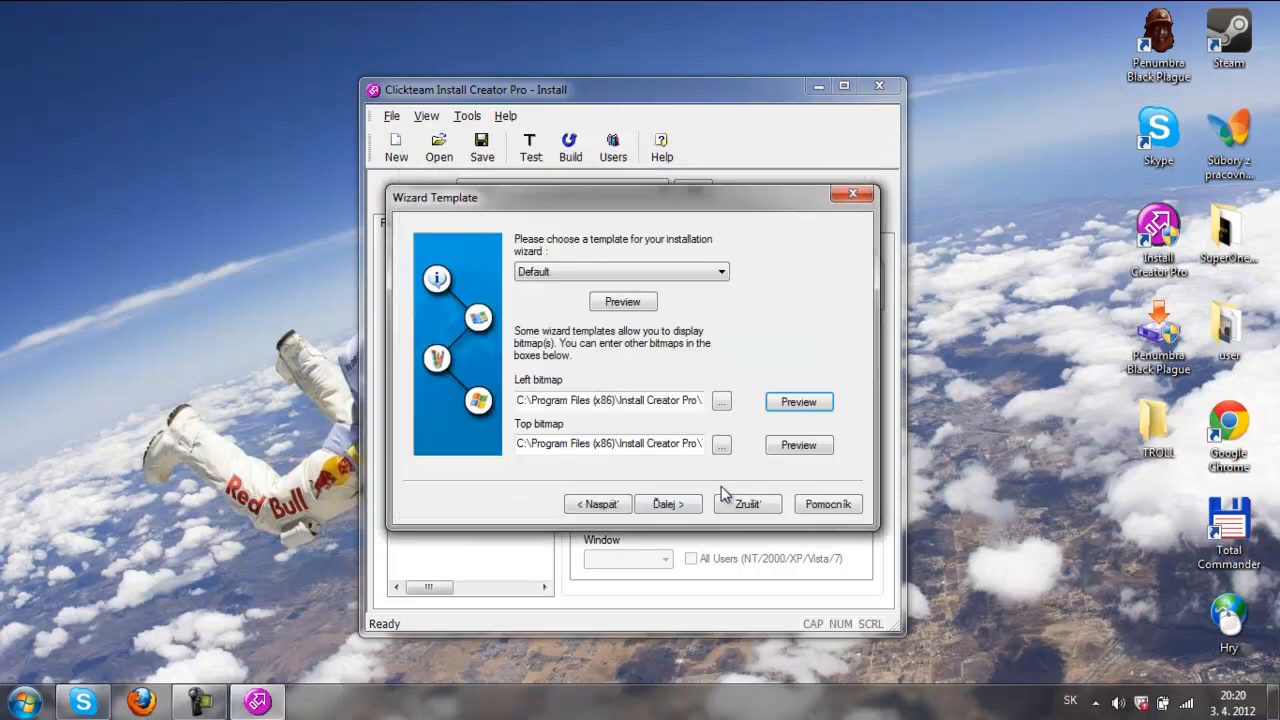
Open Paint (Skicár) and fill the blank 186 × 383 px canvas with black.
key(super)
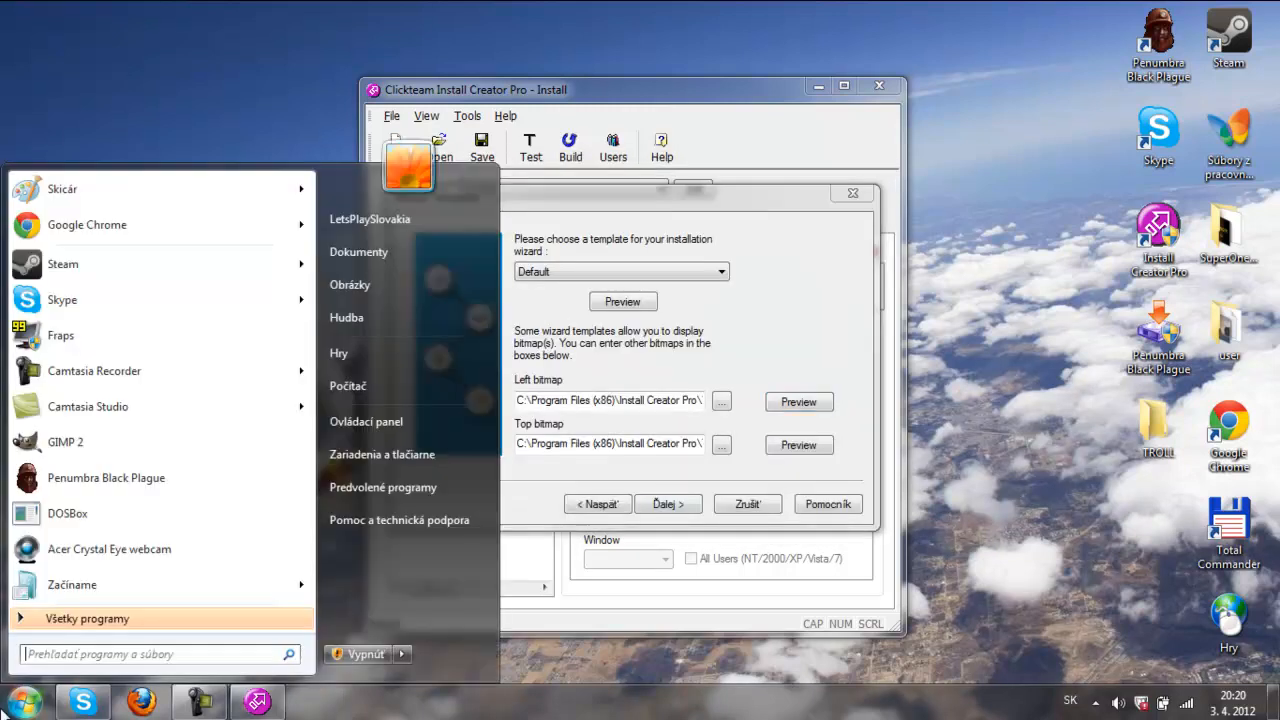
click(70, 225)
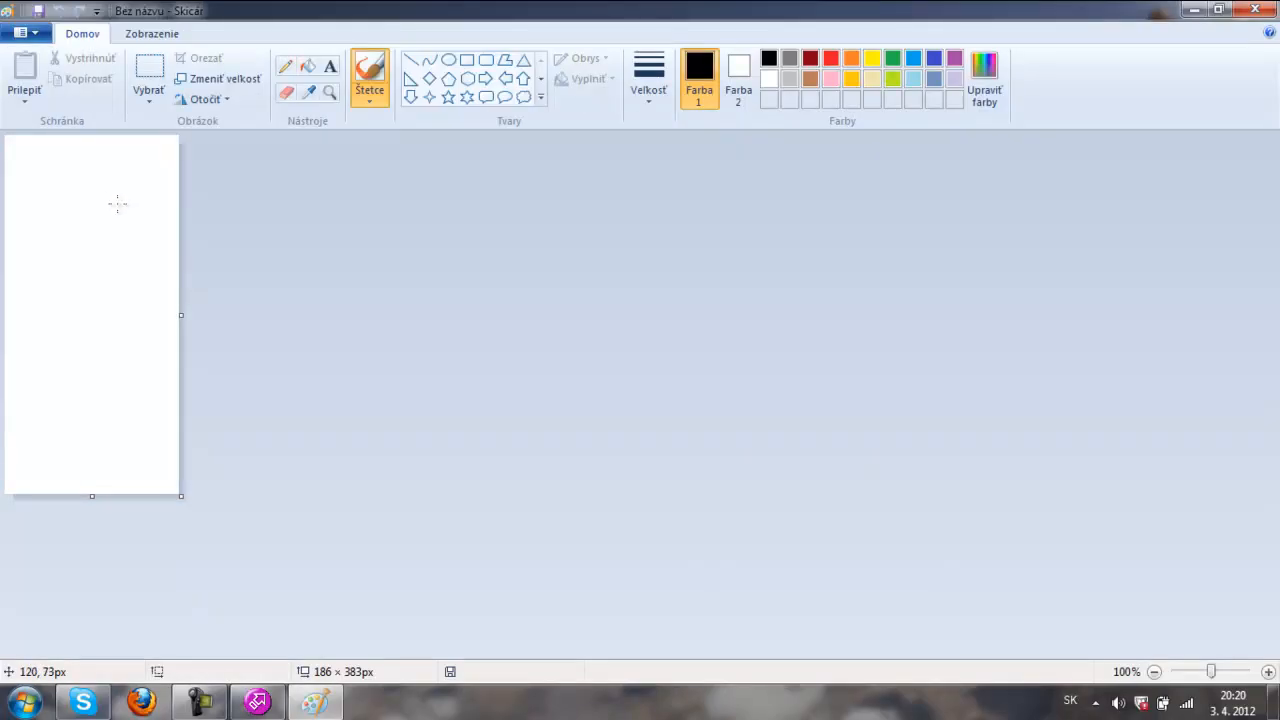
click(307, 66)
click(167, 185)
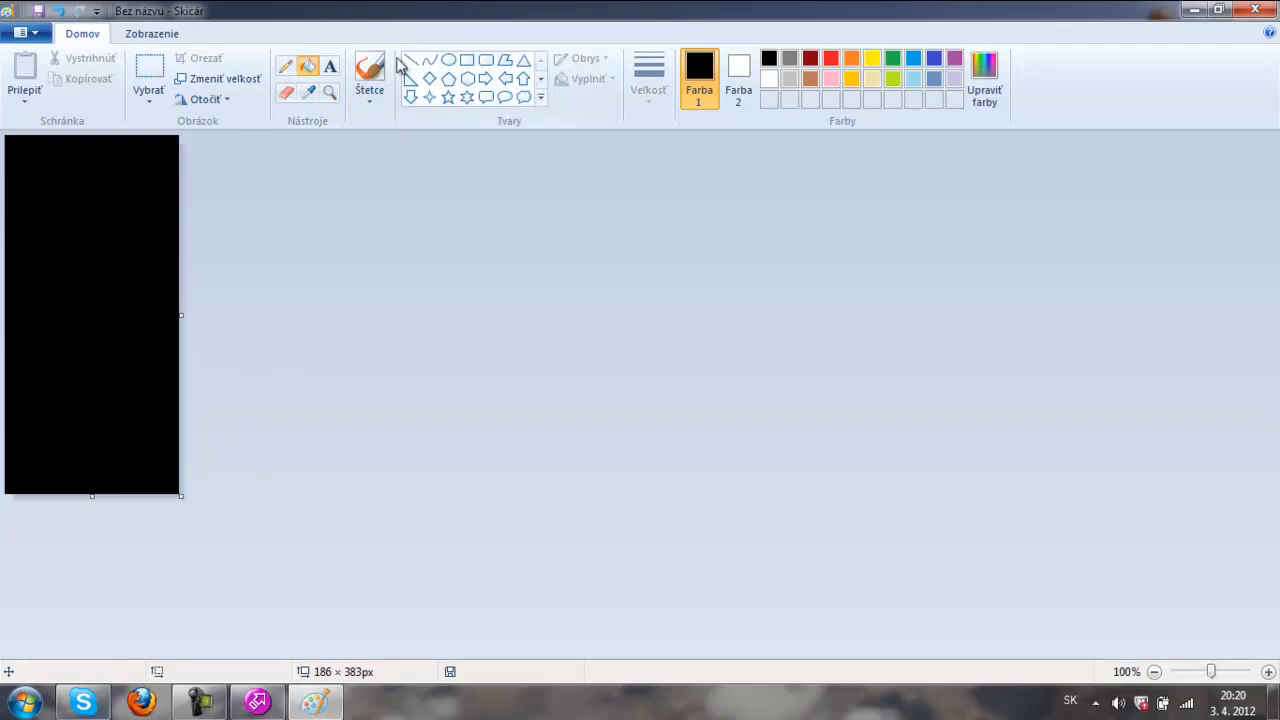
Add the four-line text "MILK / DOWNLOAD / FOR / FREE" in a text box near the top of the black canvas.
click(330, 66)
click(21, 166)
key(Caps_Lock)
text(T)
key(Return)
text(NAWNLOAD)
key(Return)
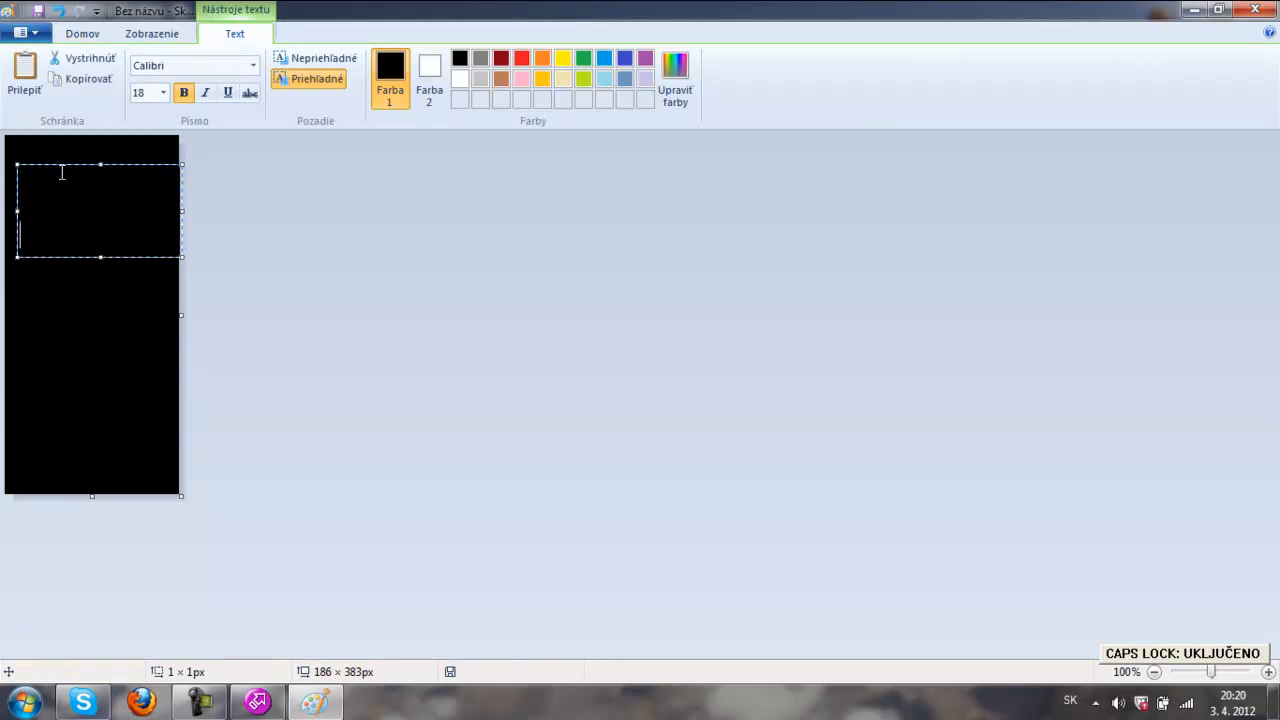
text(FOR)
key(Return)
text(FREE)
key(Caps_Lock)
Colour the text white and move it to about the vertical middle of the canvas.
drag(80, 266, 18, 172)
click(181, 93)
click(459, 79)
drag(133, 163, 132, 248)
drag(180, 310, 143, 311)
drag(126, 251, 141, 248)
click(134, 197)
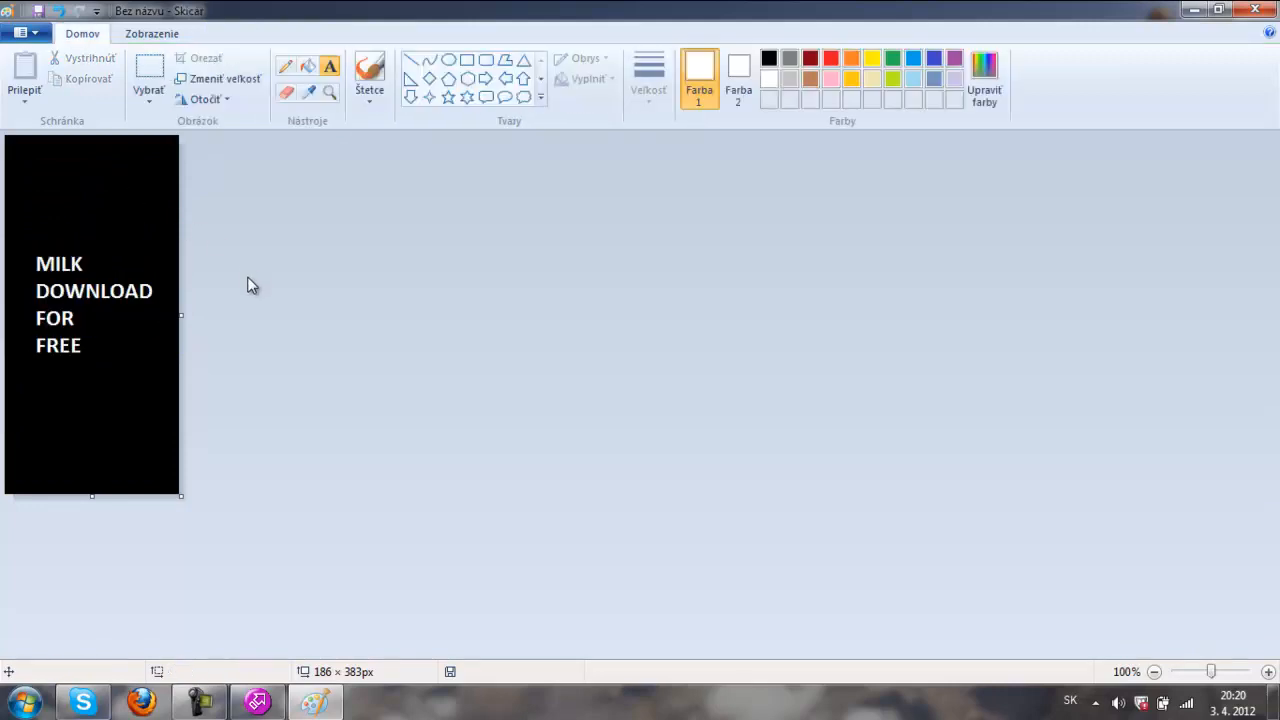
Save the picture to the desktop as a 256-colour bitmap named "trolll", accepting the reduced colour quality.
key(ctrl+s)
click(230, 377)
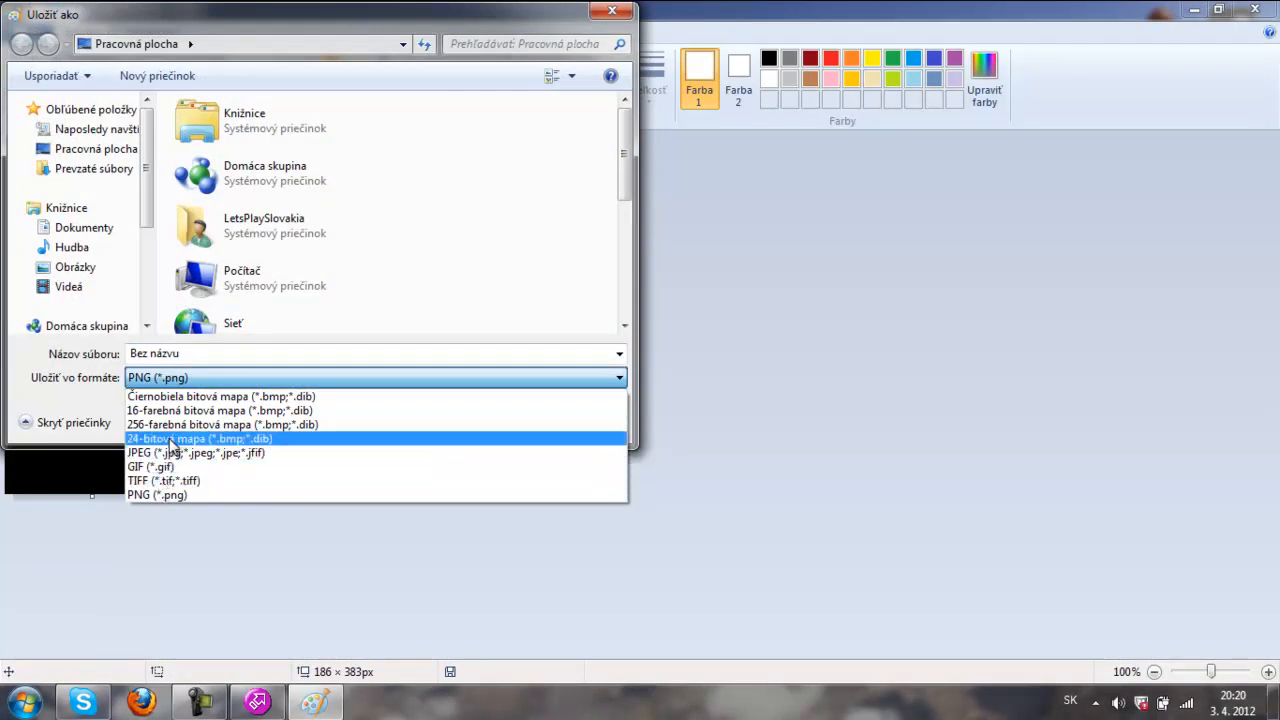
click(174, 428)
click(190, 353)
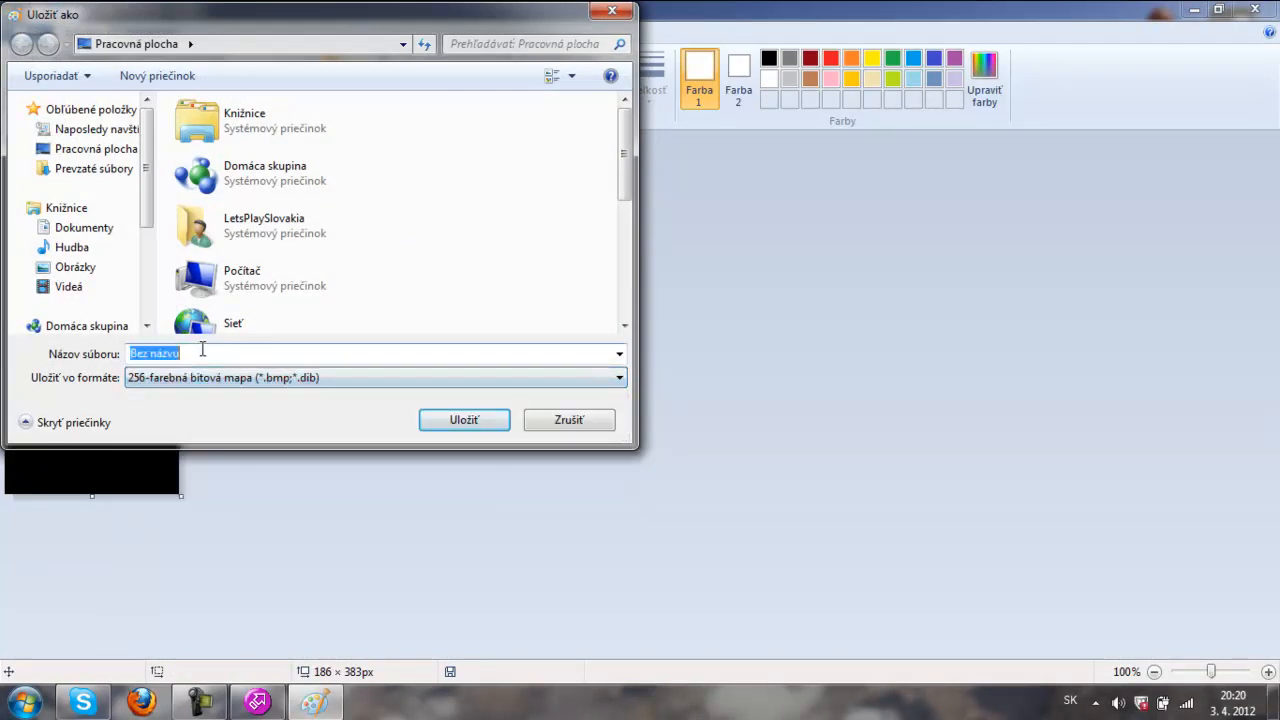
text(trolll)
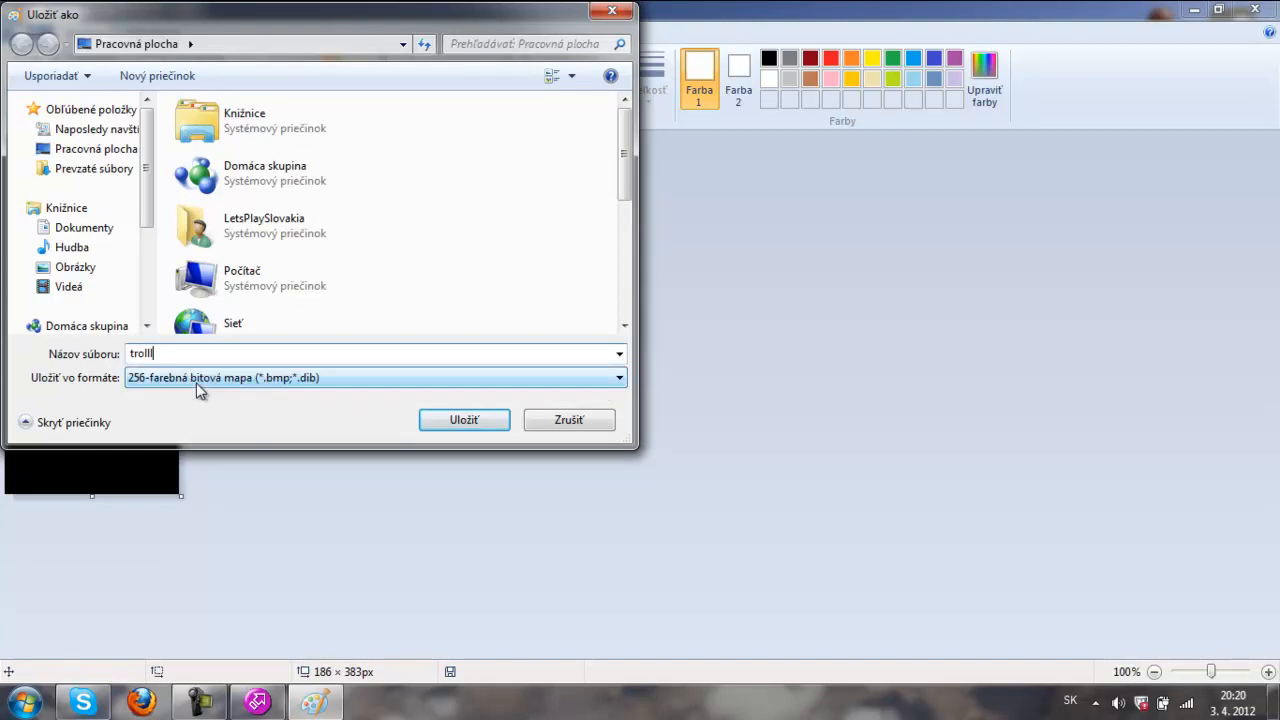
click(490, 428)
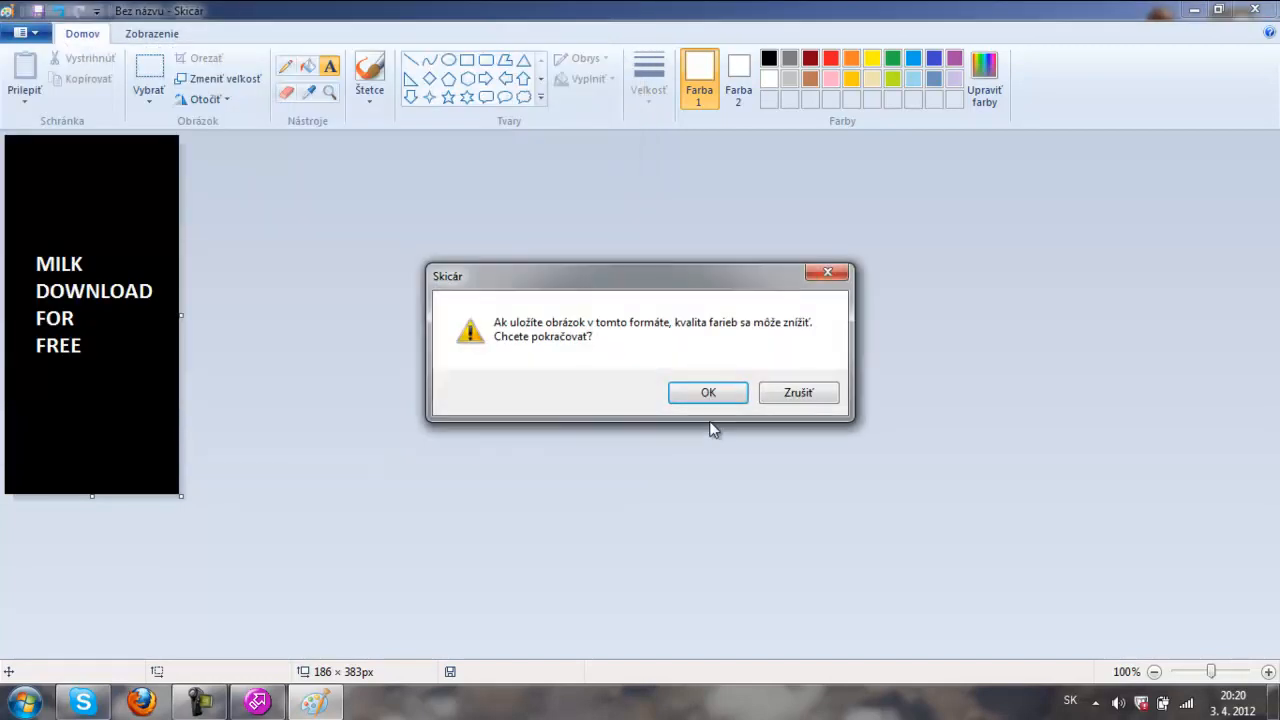
click(705, 392)
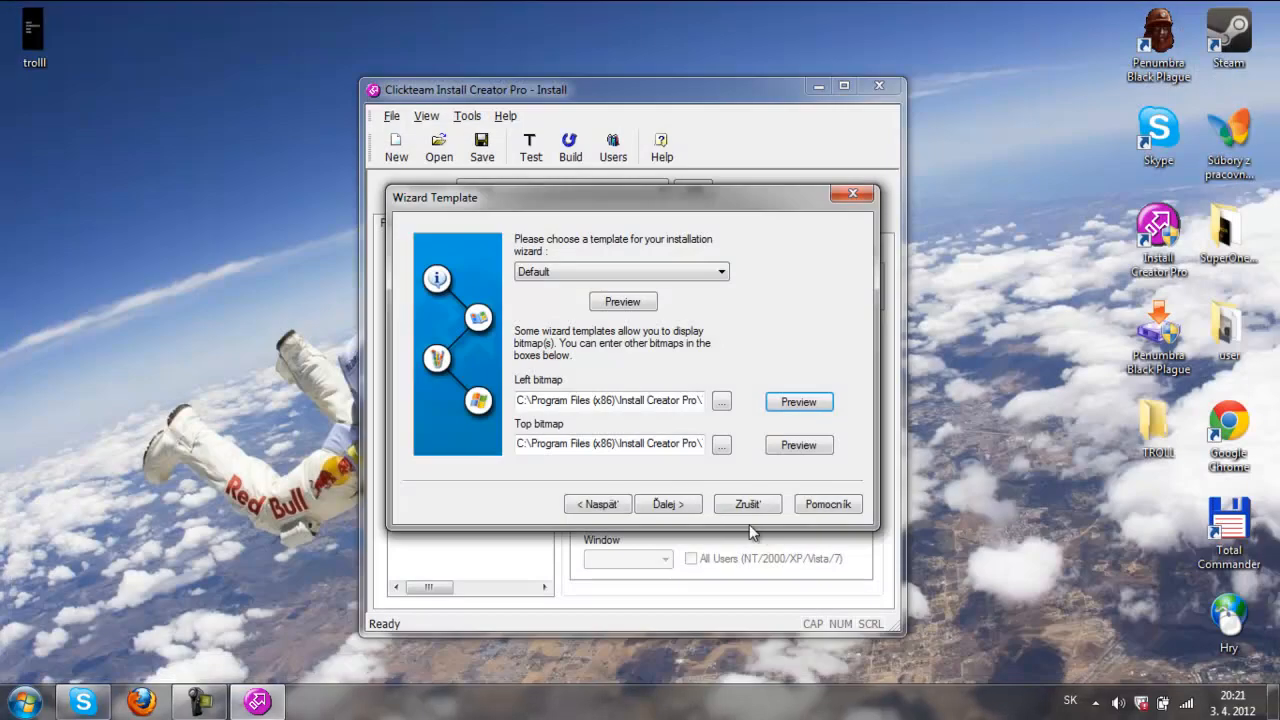
Back in Install Creator Pro, set the template's left bitmap to the trolll picture from the desktop.
click(721, 401)
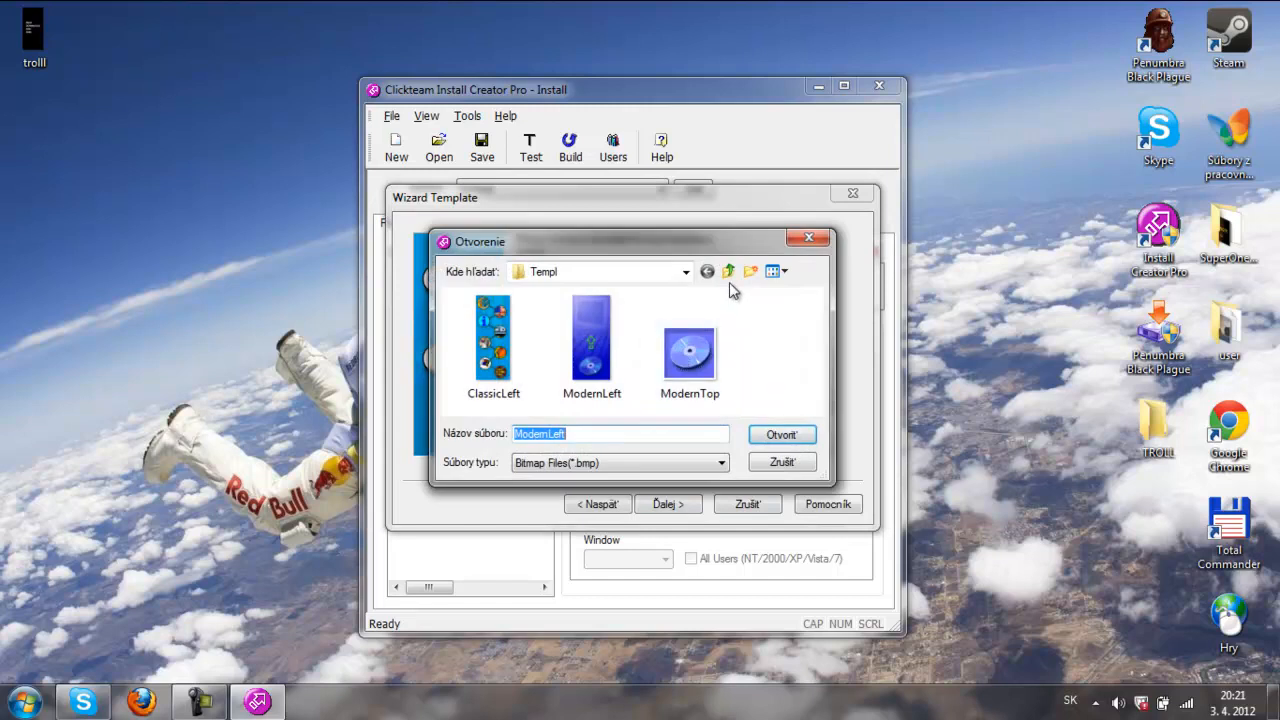
click(729, 272)
click(729, 272)
click(729, 272)
click(729, 272)
click(729, 272)
scroll(737, 366, down, 5)
click(510, 400)
double_click(510, 400)
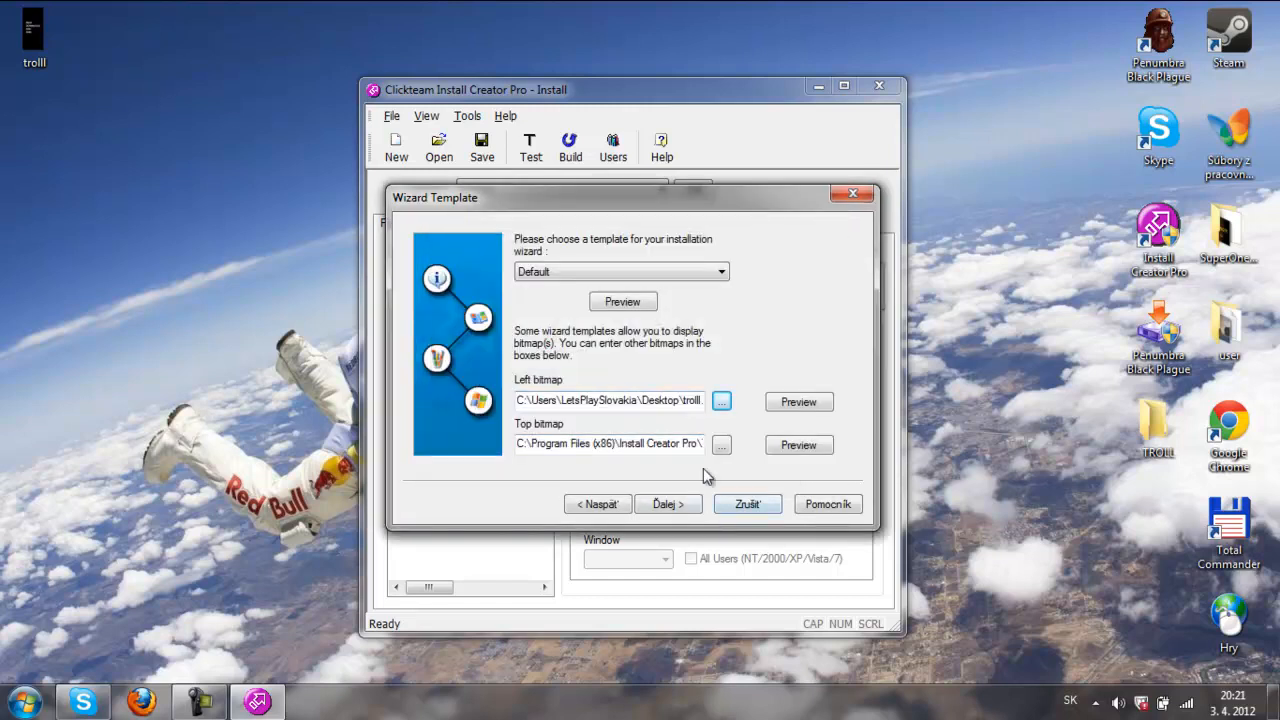
Preview the installer pages that show the left bitmap and the top bitmap.
click(799, 402)
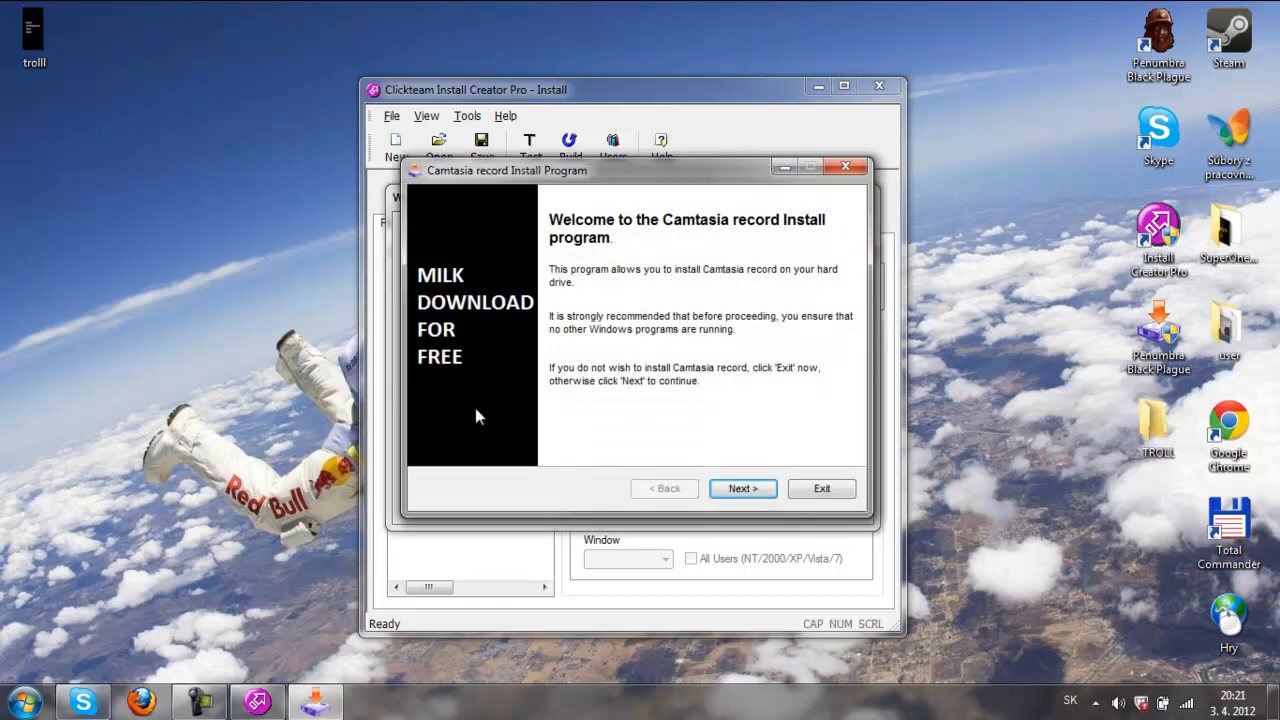
click(743, 488)
click(792, 447)
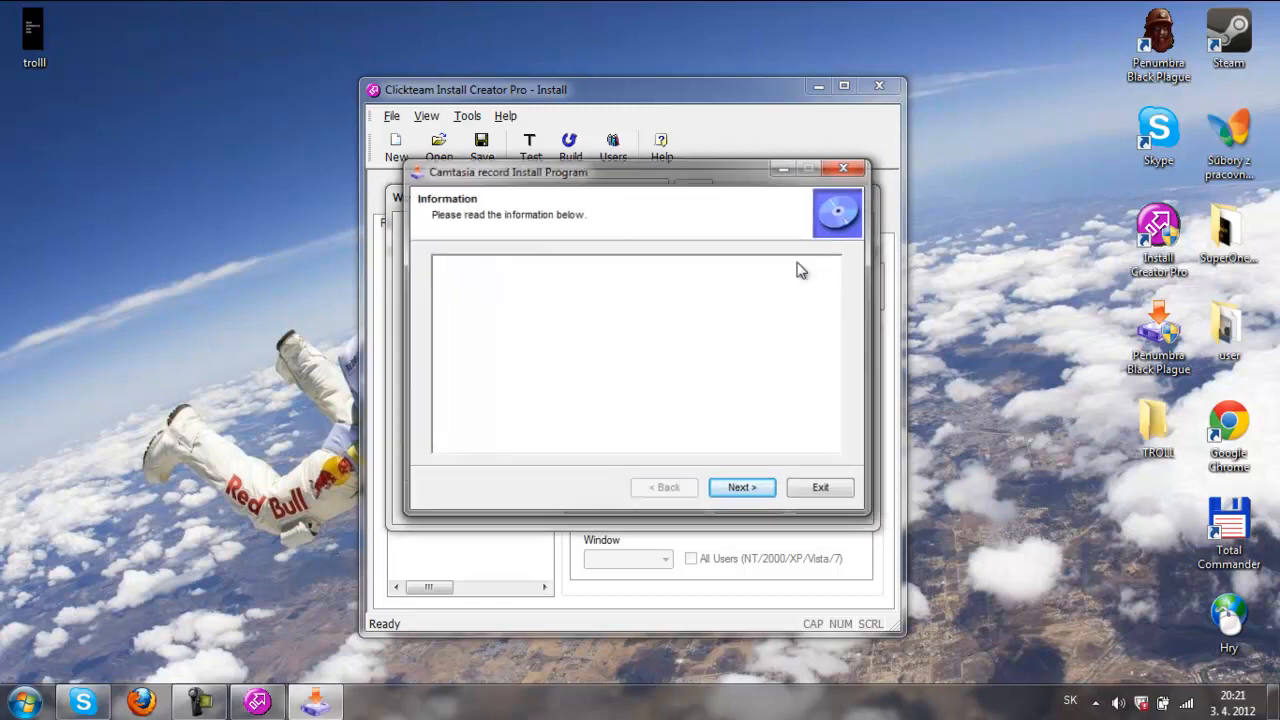
click(843, 169)
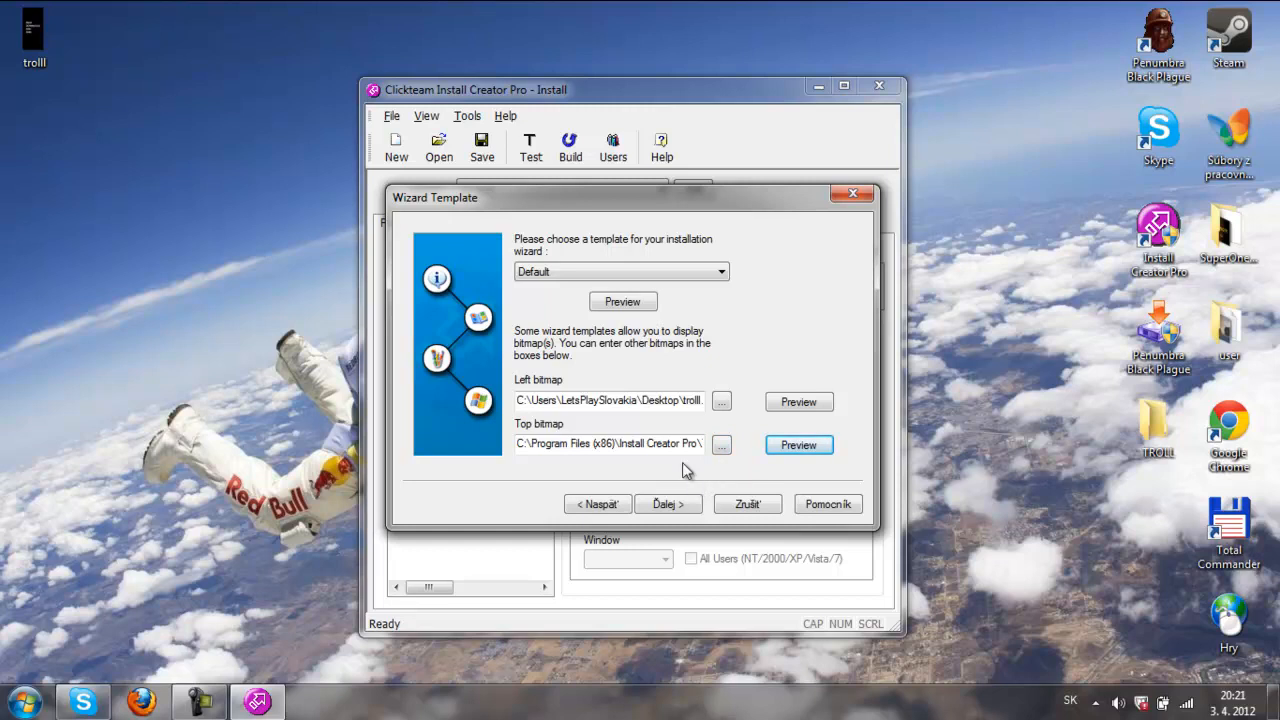
Preview the Default template with the custom left bitmap and continue to the information page.
click(622, 299)
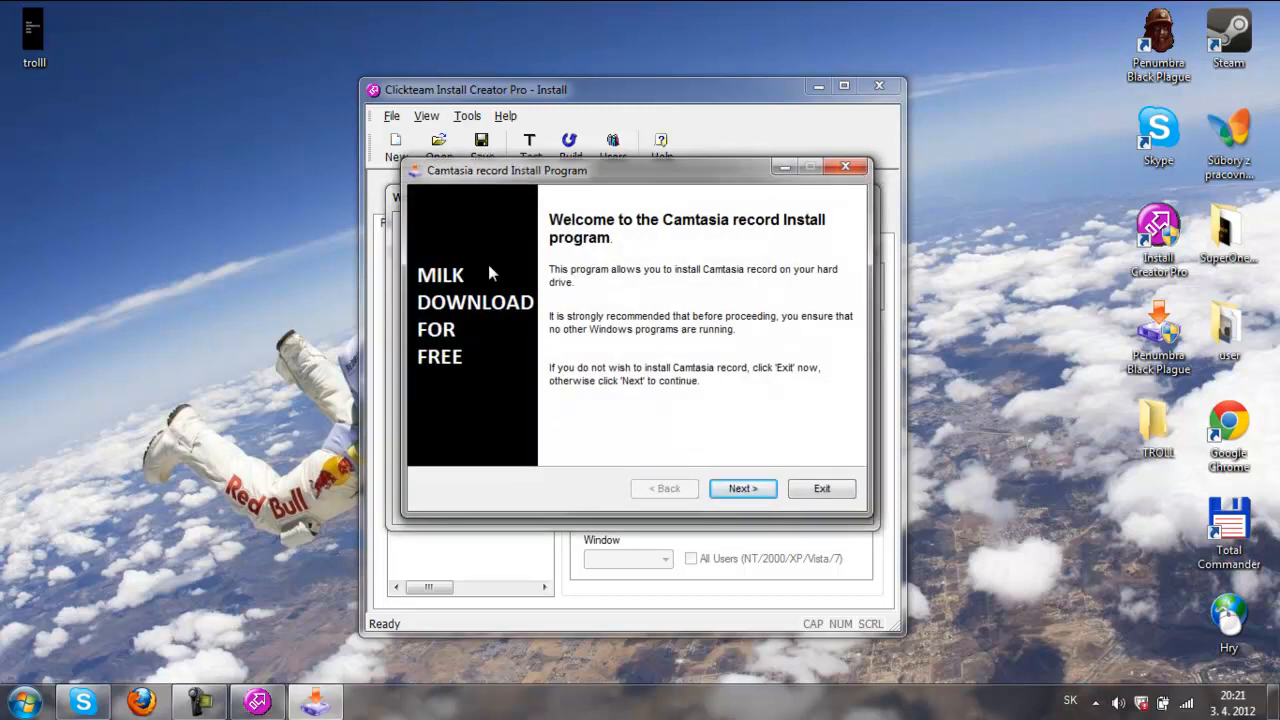
click(740, 488)
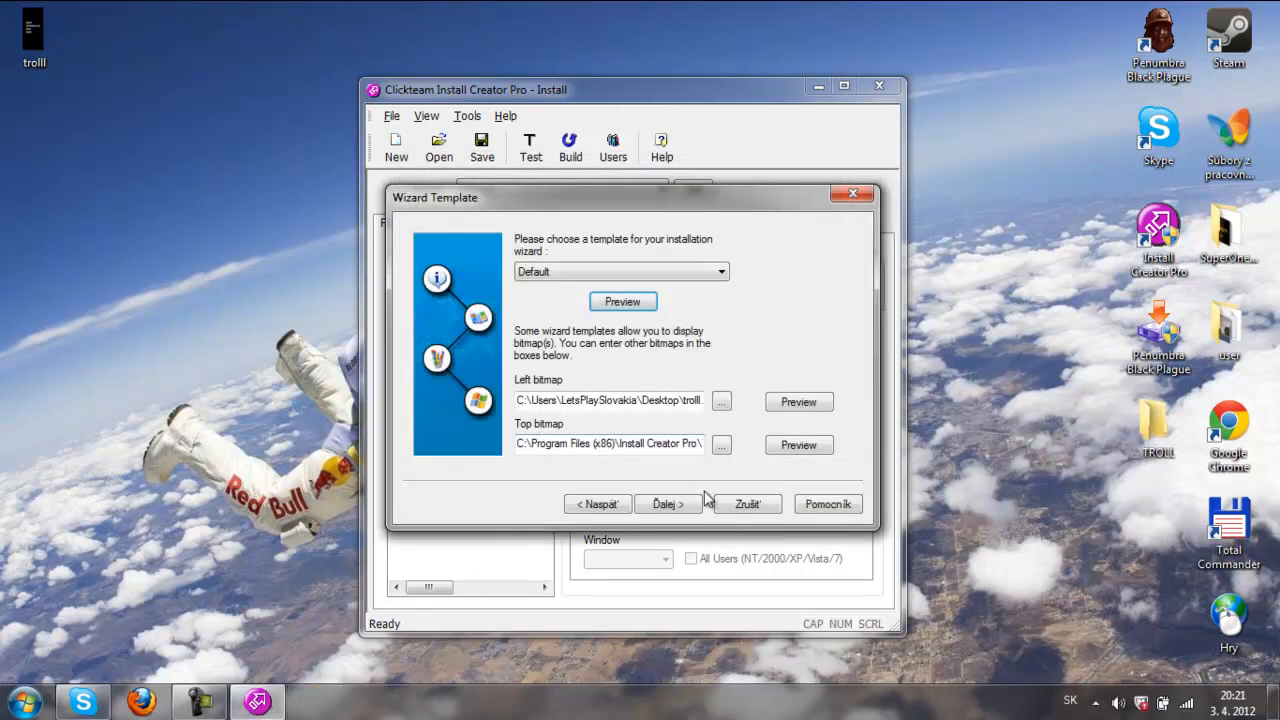
click(684, 507)
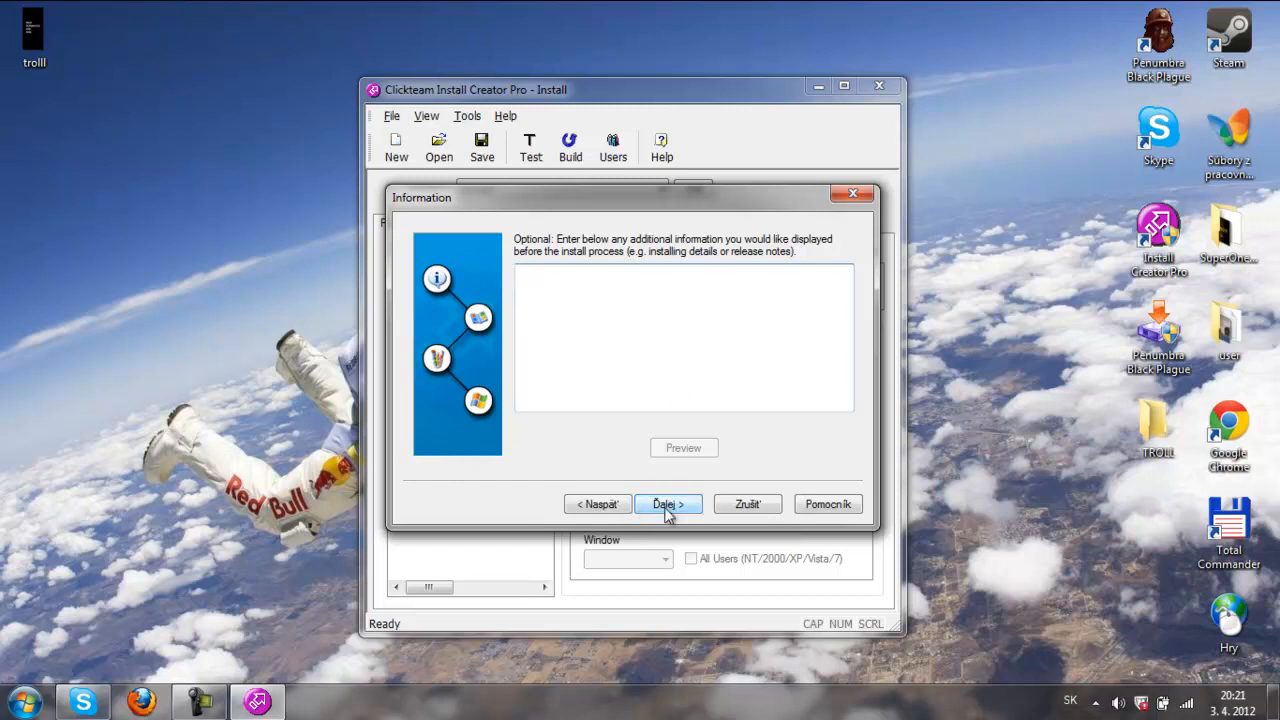
Enter "HOVNO!!! NEKUKAJ SA SEM!!!" as the information text and continue to the license page.
key(Caps_Lock)
text(HOVNO!!! NEKUKAJ SA SEM!!!)
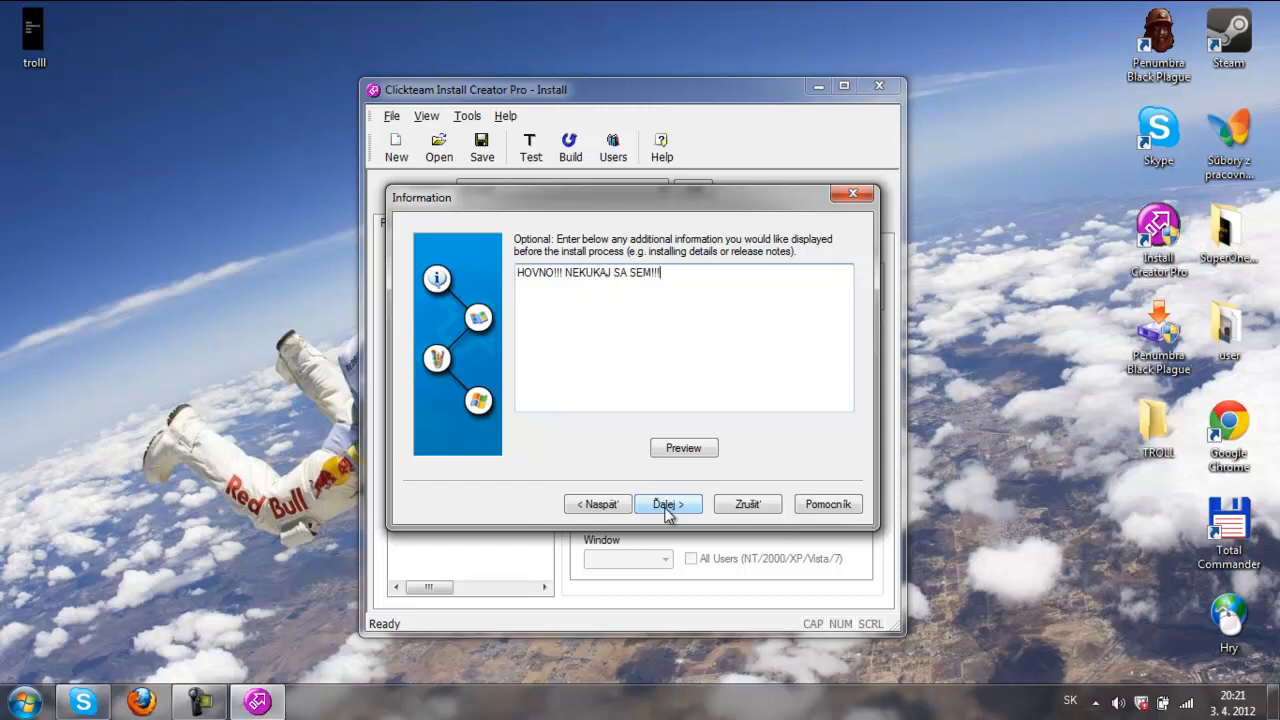
key(Caps_Lock)
click(666, 504)
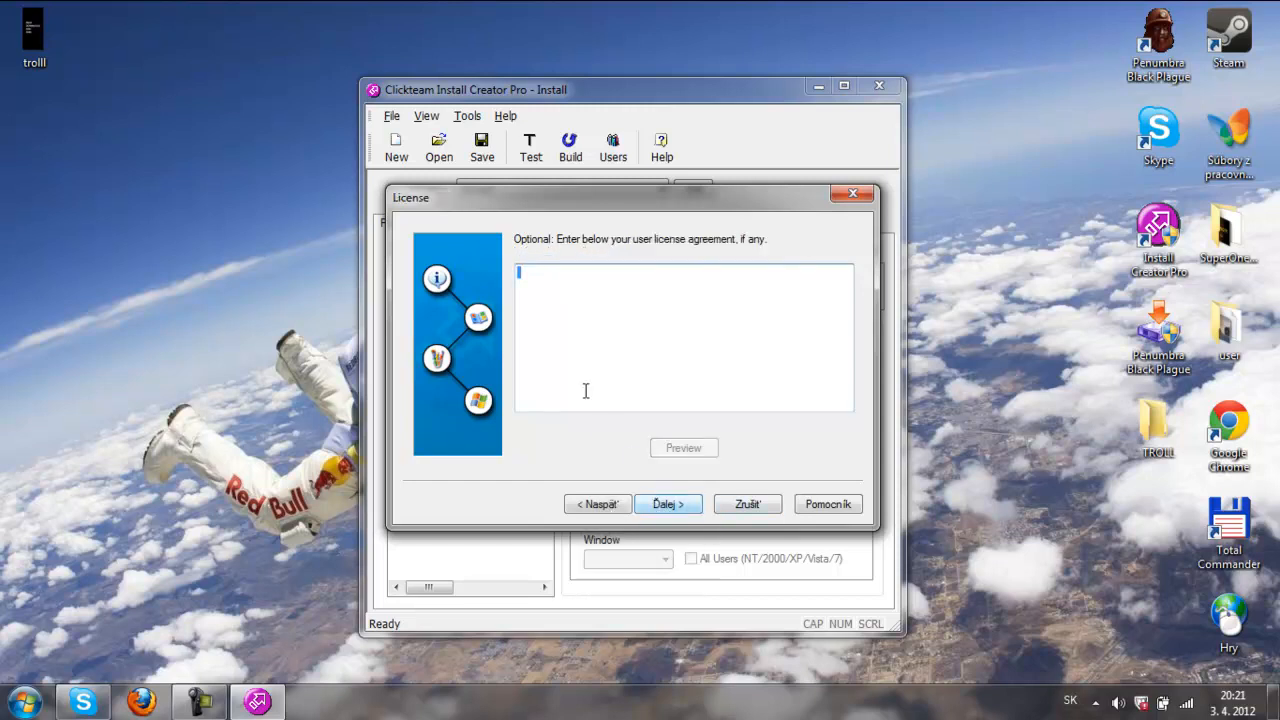
Enter "hgsdfdfbgfdv" as the license agreement, preview it with the terms accepted, and clear the license text.
text(hgsdfdfbgfdv)
click(680, 447)
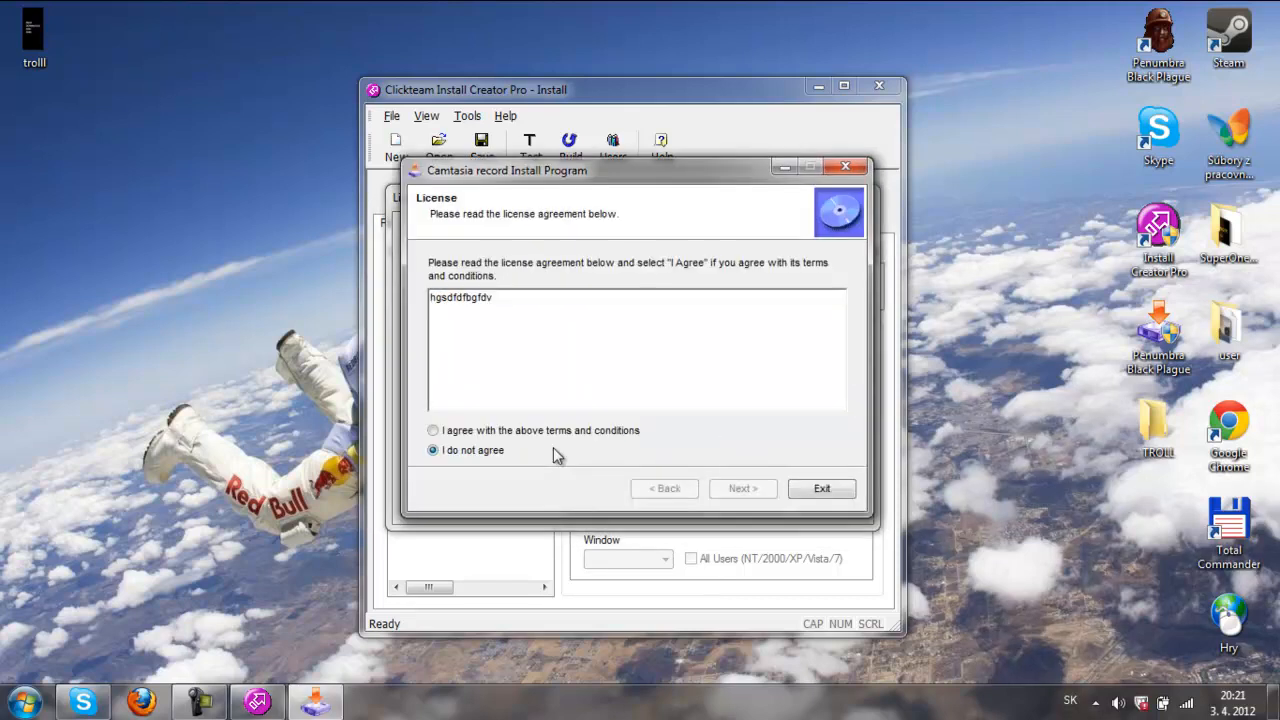
click(435, 429)
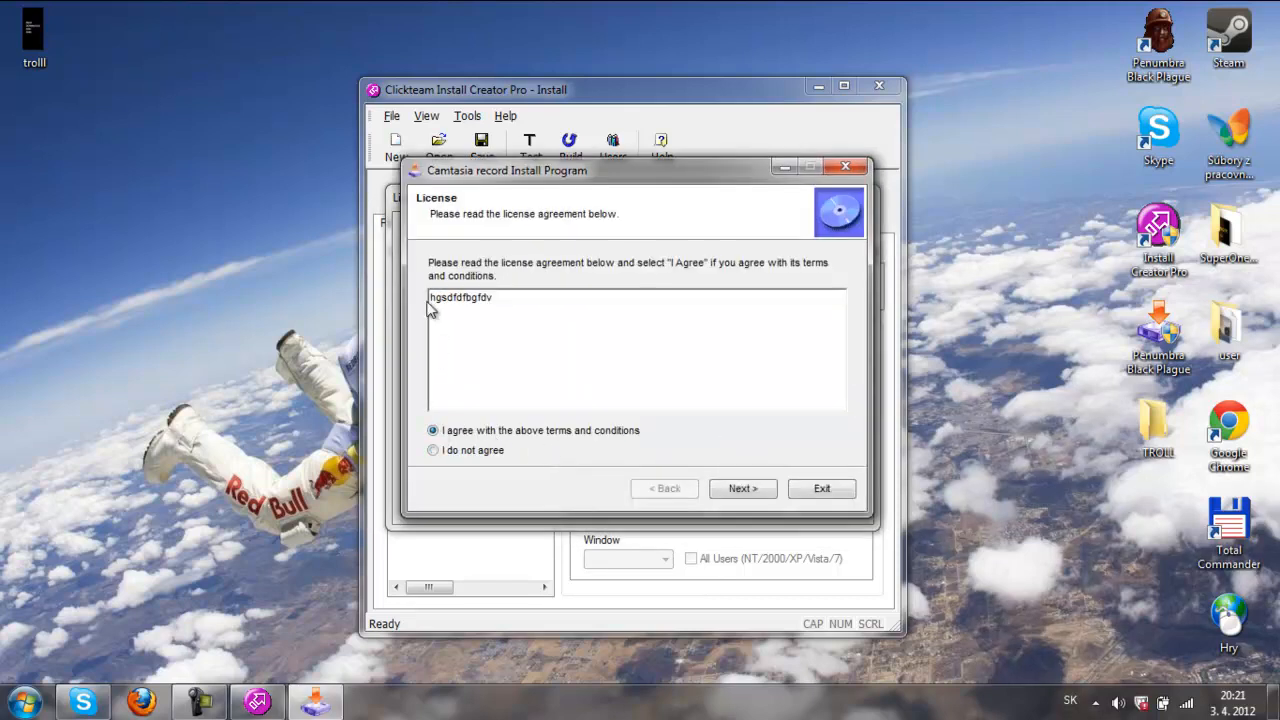
double_click(525, 300)
click(738, 490)
key(ctrl+a)
key(Delete)
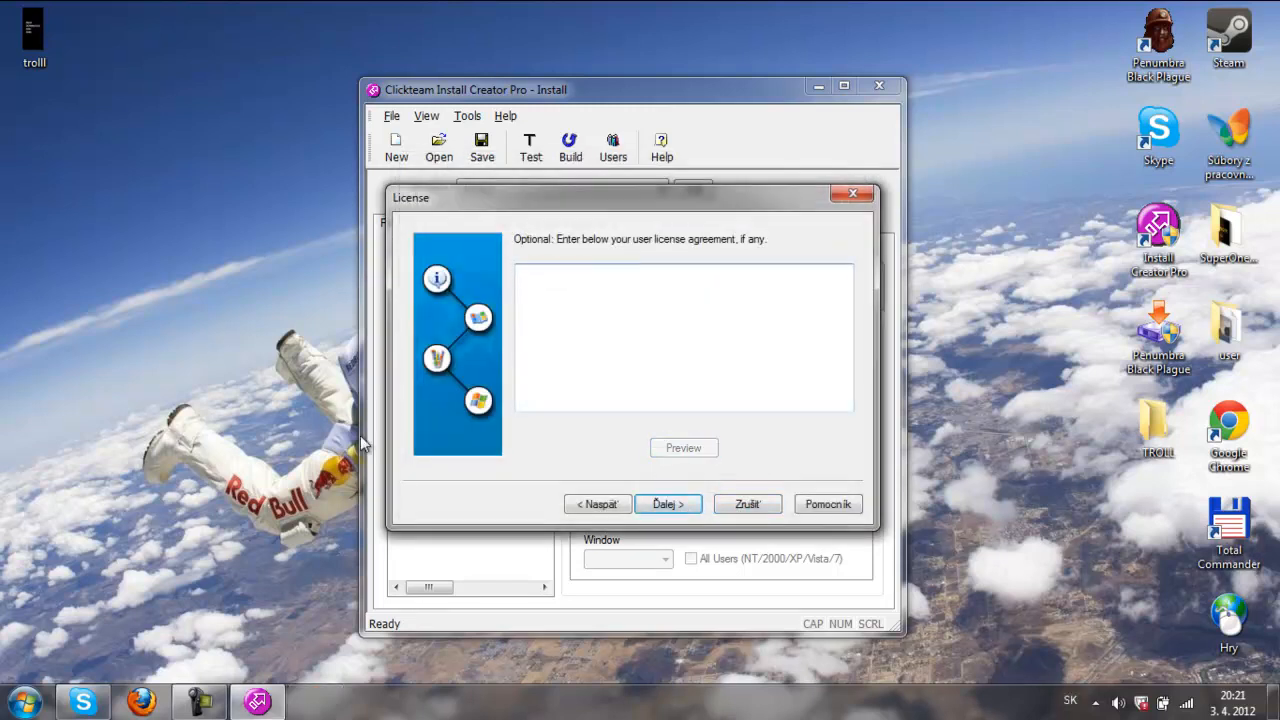
Return to the information page, preview its text, and clear it.
click(596, 503)
click(684, 448)
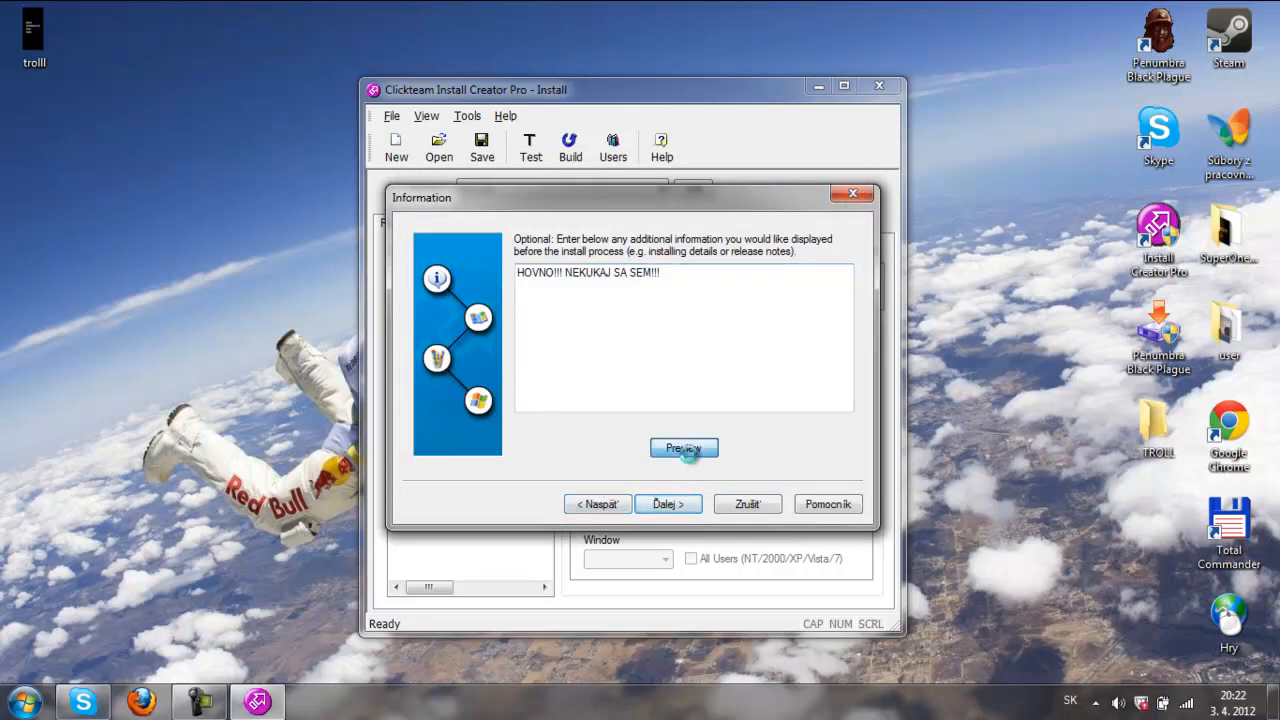
click(742, 488)
key(ctrl+a)
key(Delete)
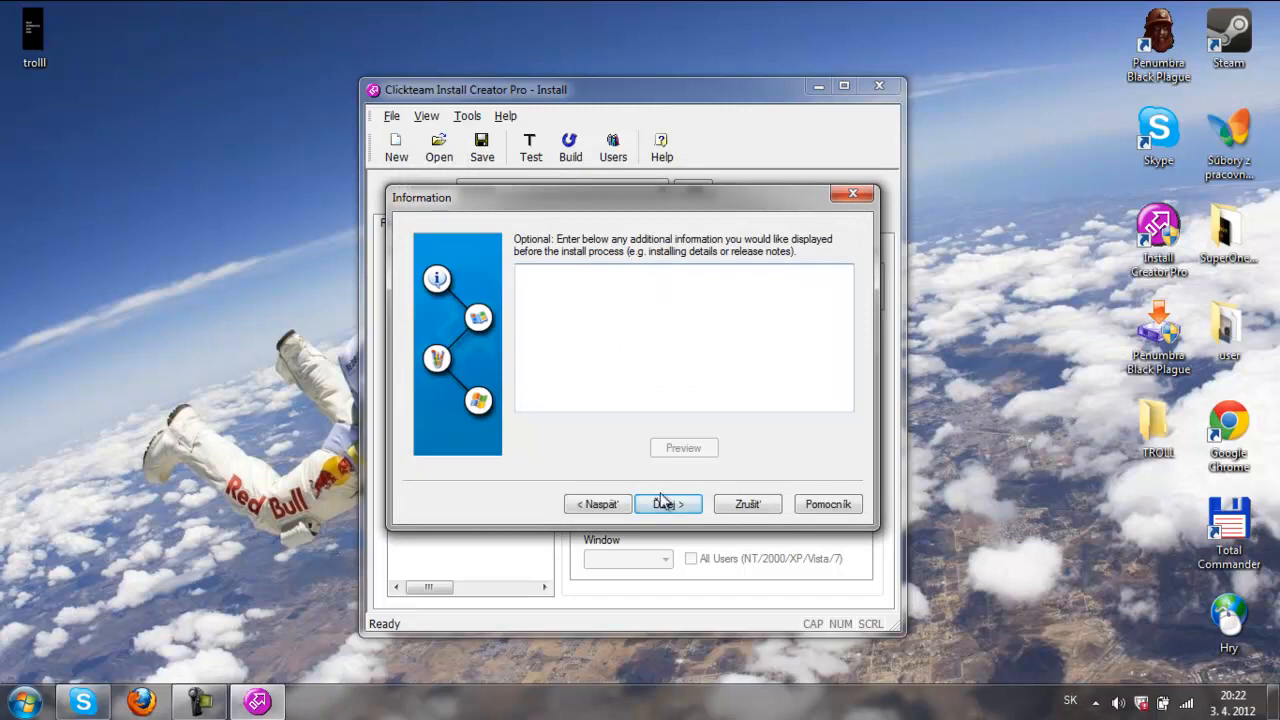
Skip the information and license pages and replace the default installation directory with the Desktop directory.
click(663, 504)
click(663, 505)
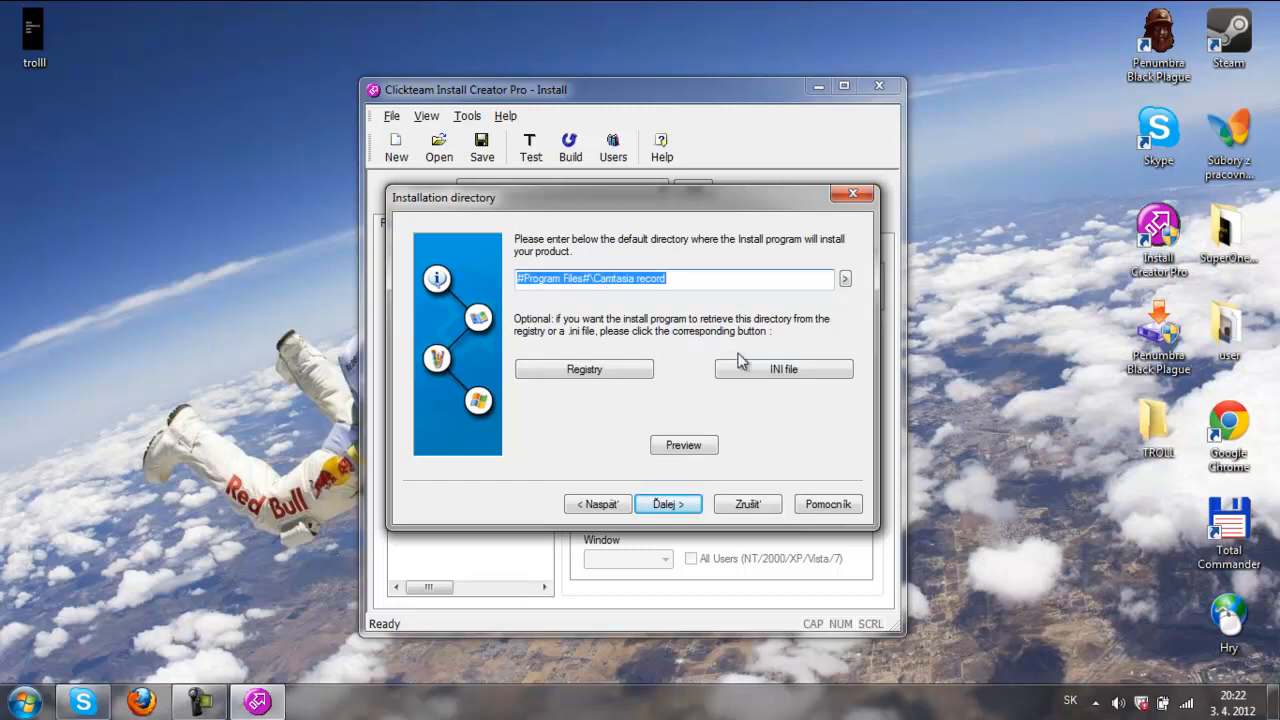
click(845, 279)
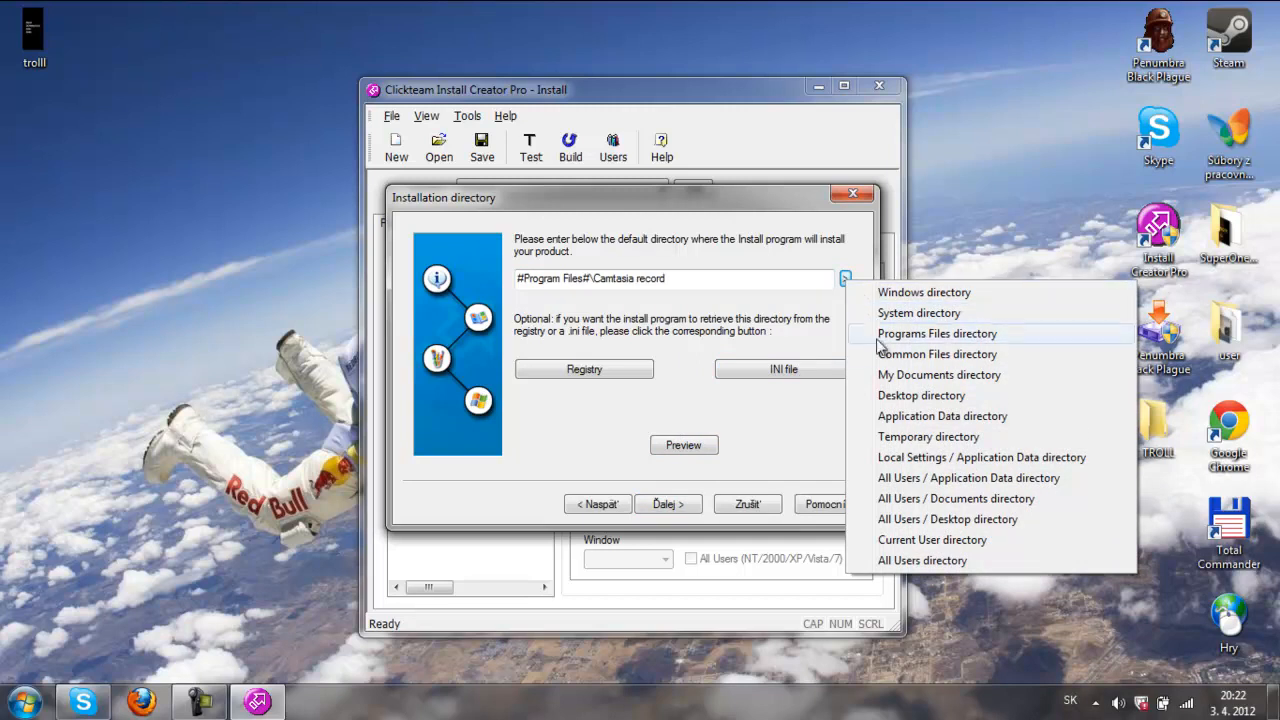
click(700, 284)
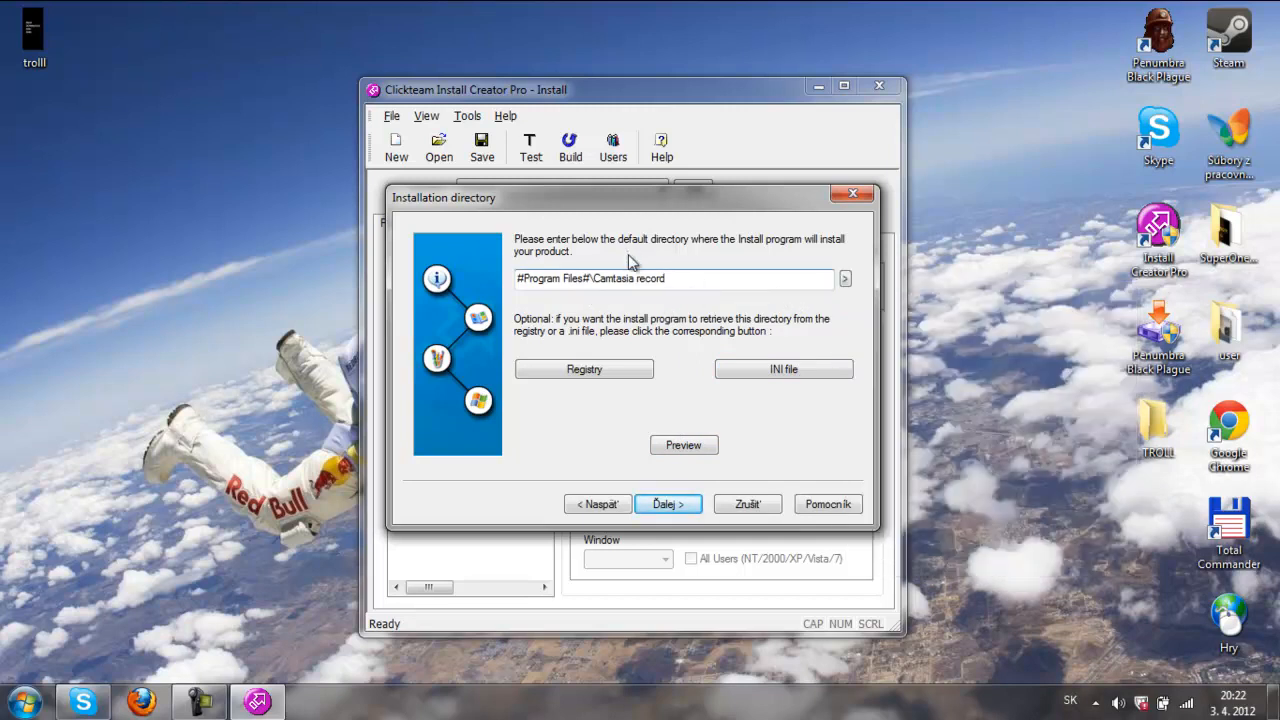
drag(792, 283, 2, 290)
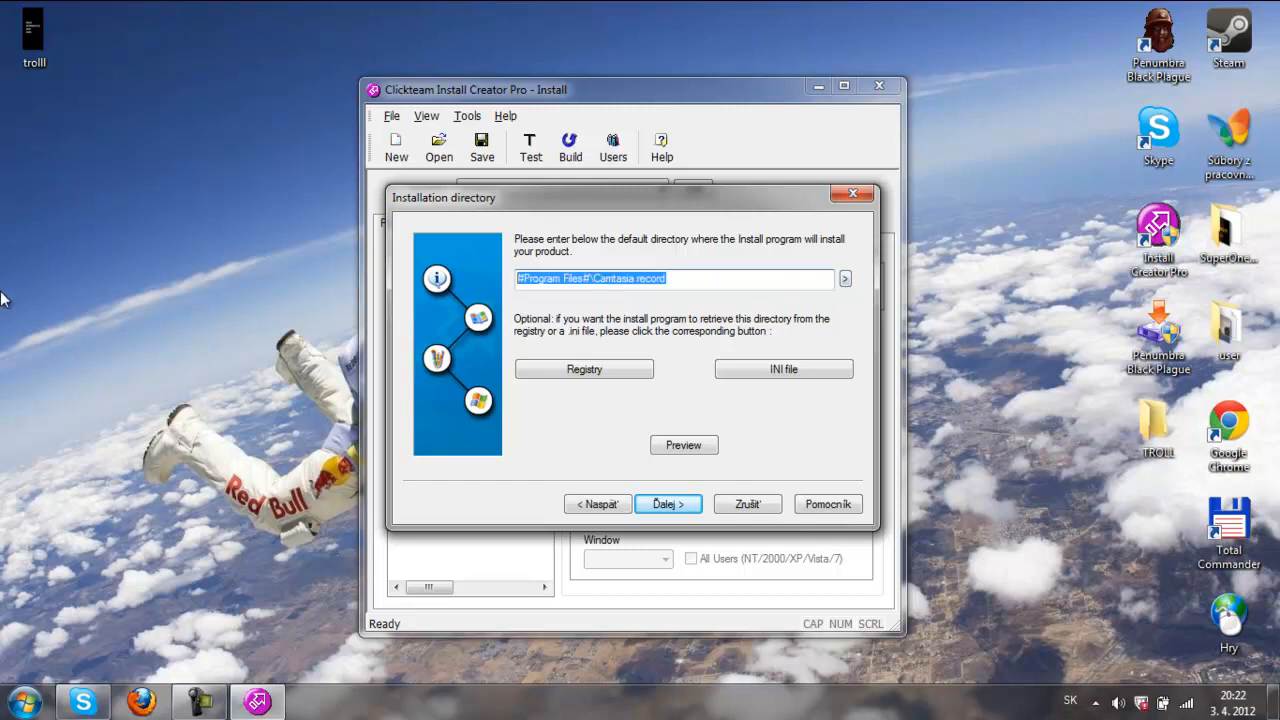
key(Delete)
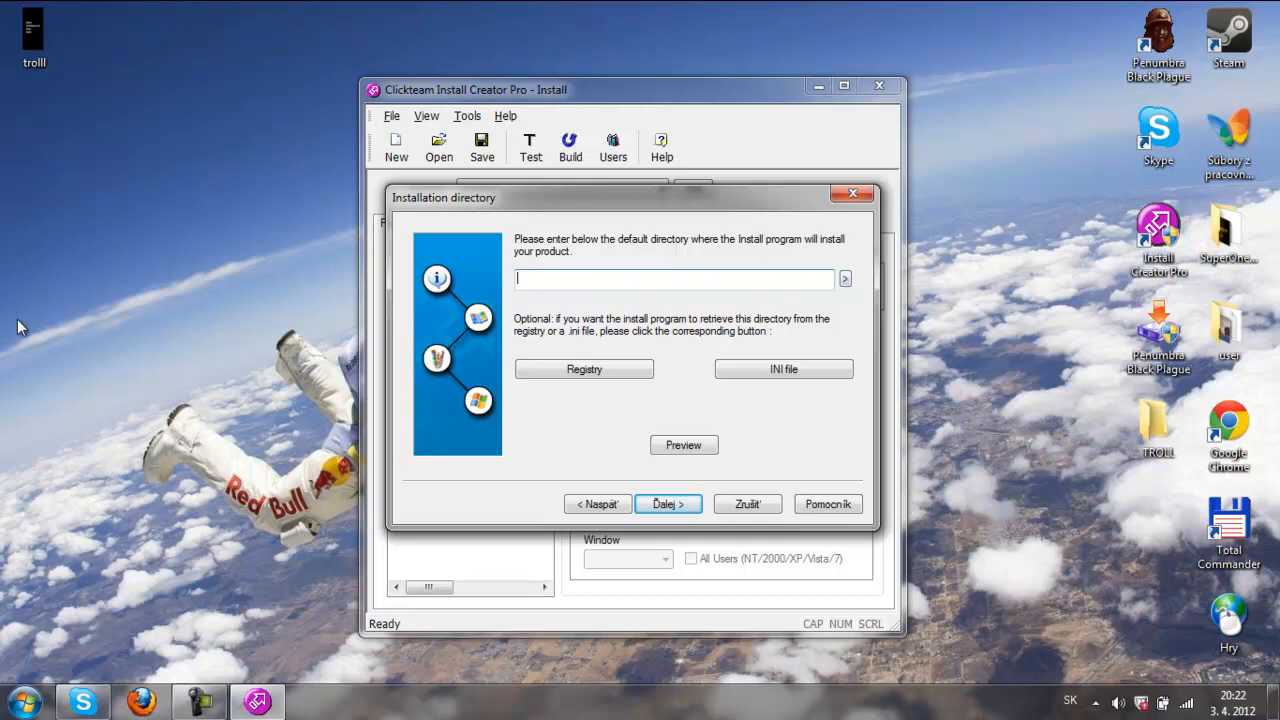
click(845, 281)
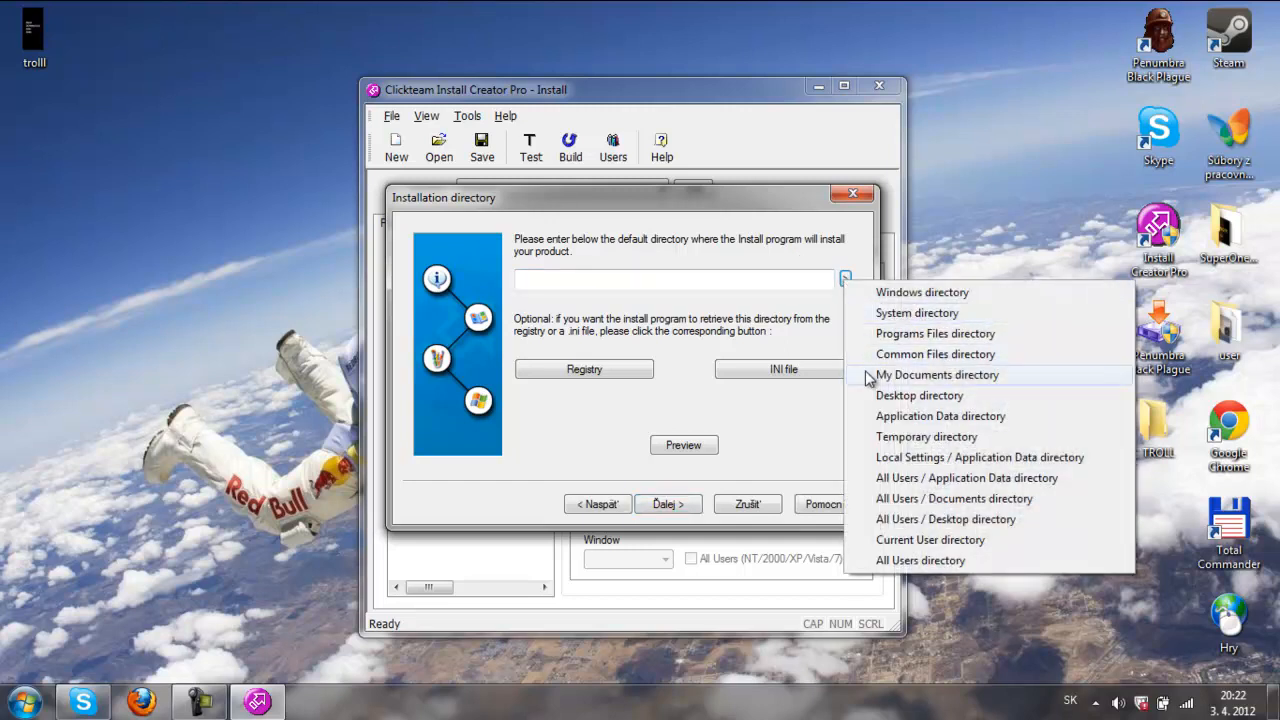
click(918, 395)
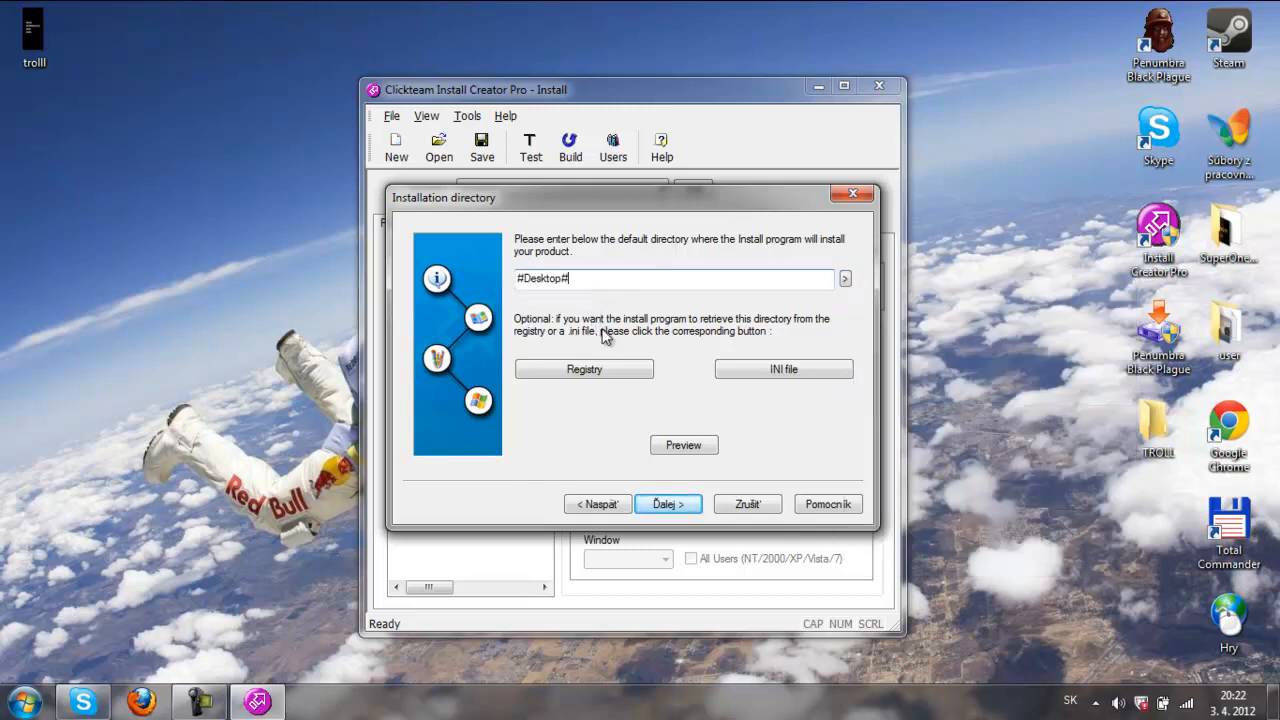
Append the subfolder "\Moja audio nahrávka" to the desktop installation path.
key(alt+shift)
text(\)
key(alt+shift)
key(Caps_Lock)
text(M)
key(Caps_Lock)
text(oja audio nahrávka)
Preview the installer's directory page, check the resulting installation path, and close the preview.
click(688, 446)
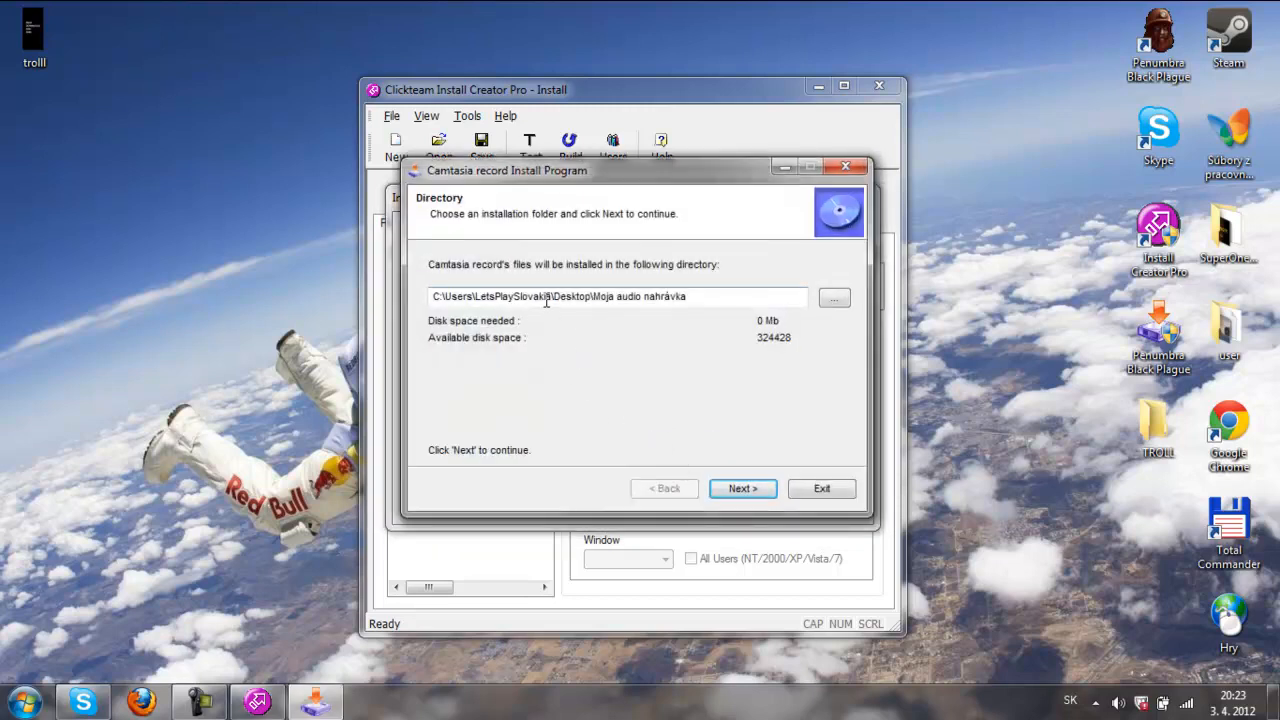
drag(446, 301, 702, 298)
click(702, 298)
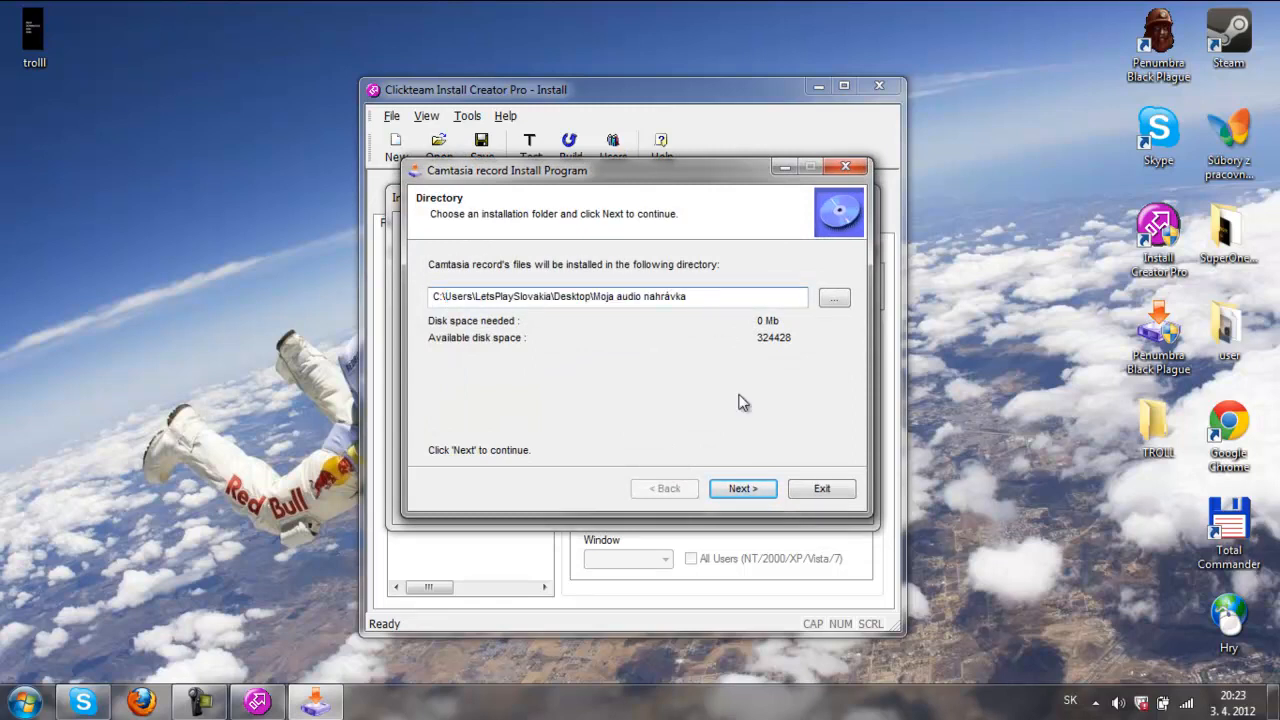
click(742, 496)
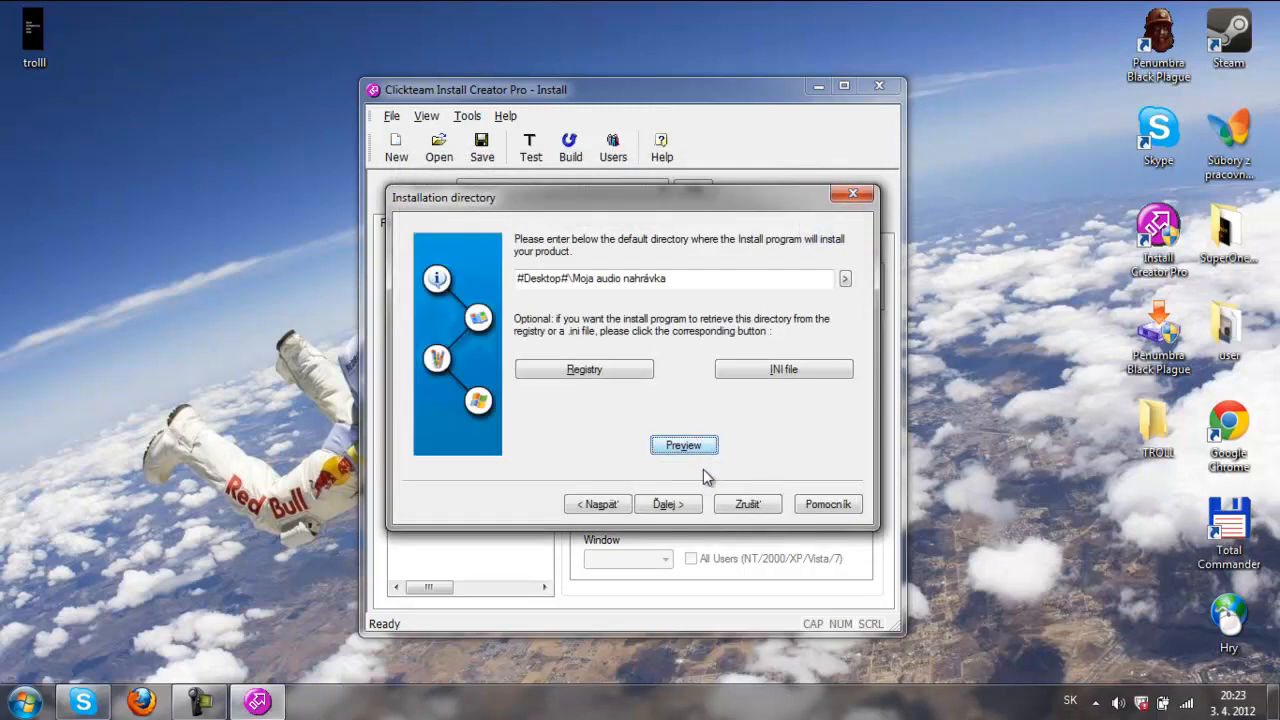
Continue to the Next Version page, leaving the shell icon and end page options empty and keeping the uninstall program enabled.
click(665, 505)
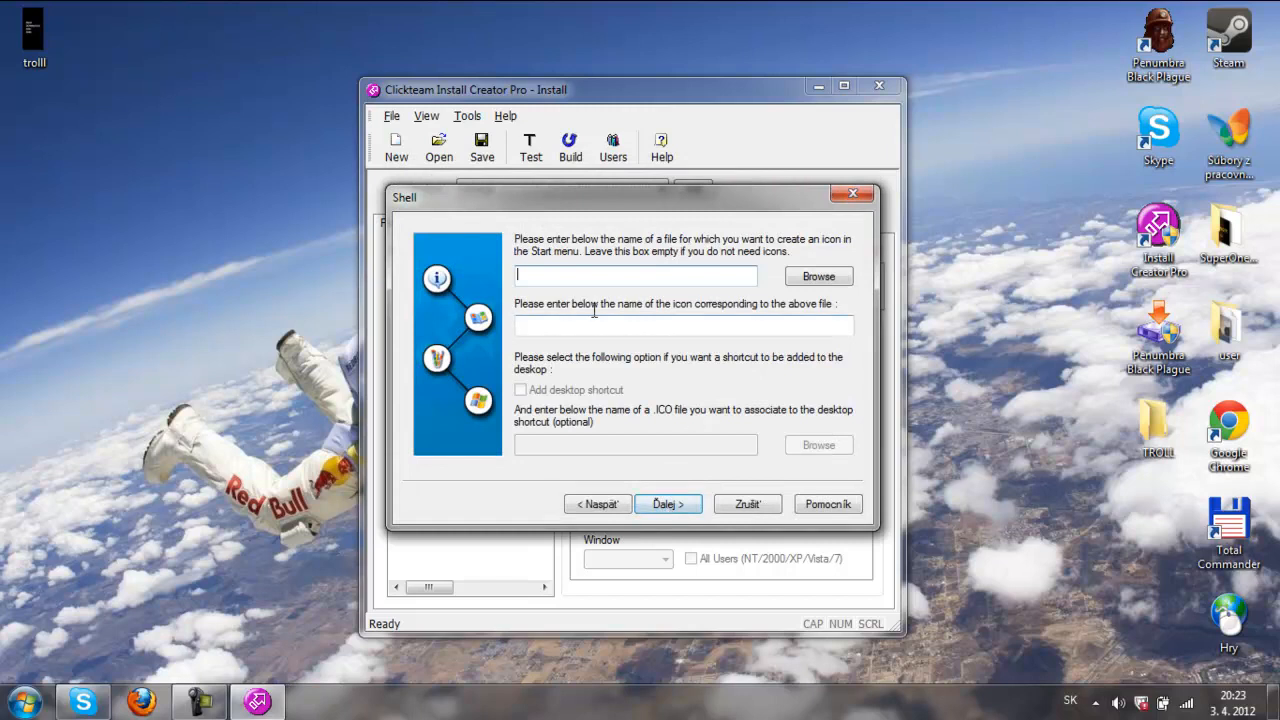
click(664, 505)
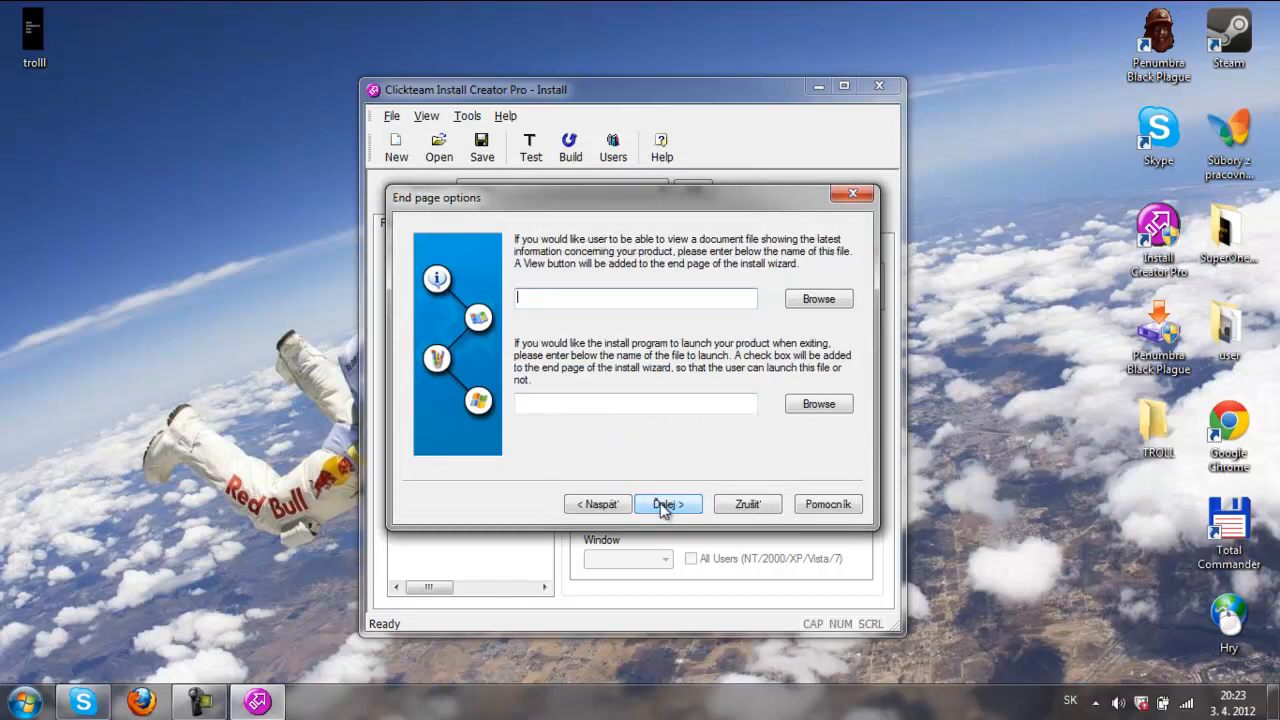
click(604, 504)
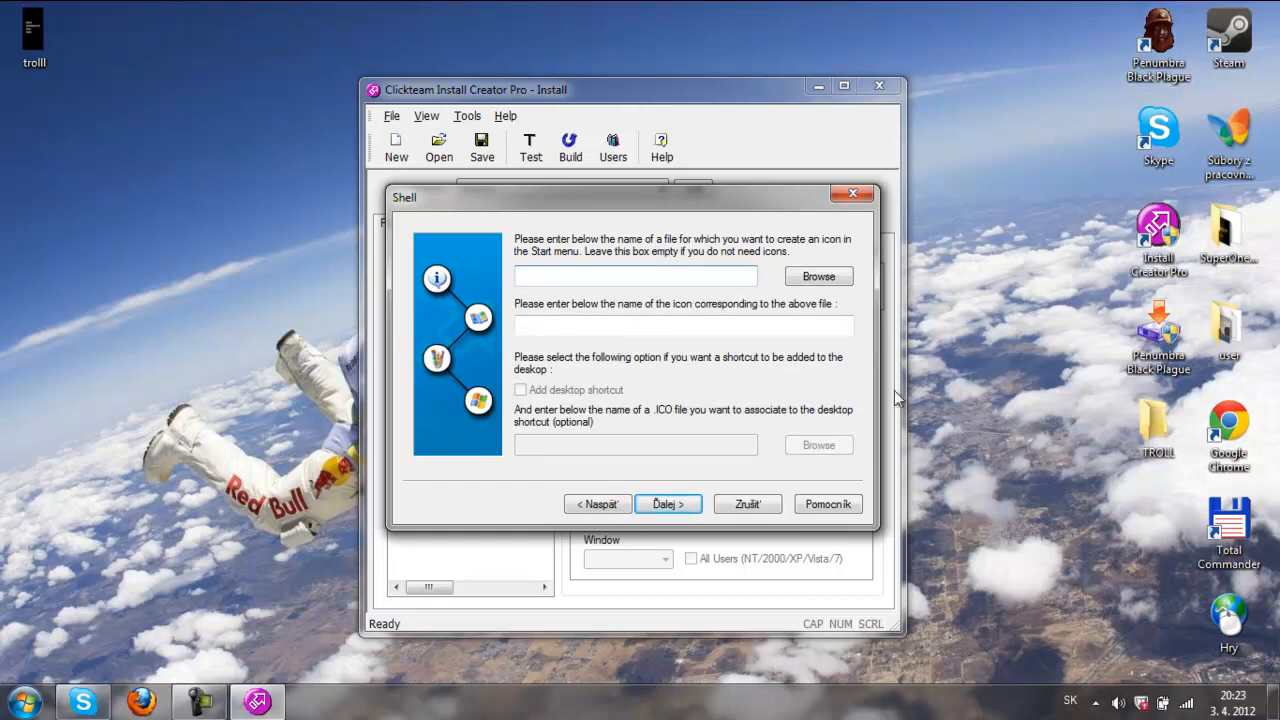
click(667, 505)
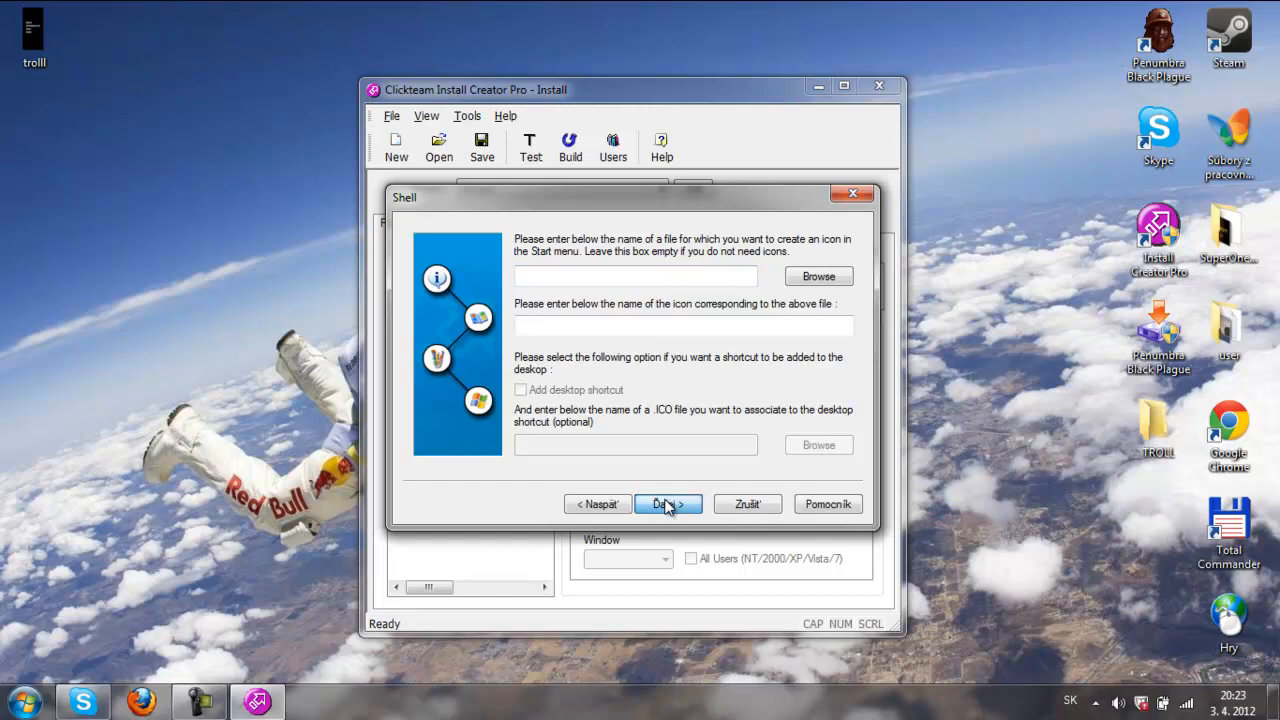
click(667, 504)
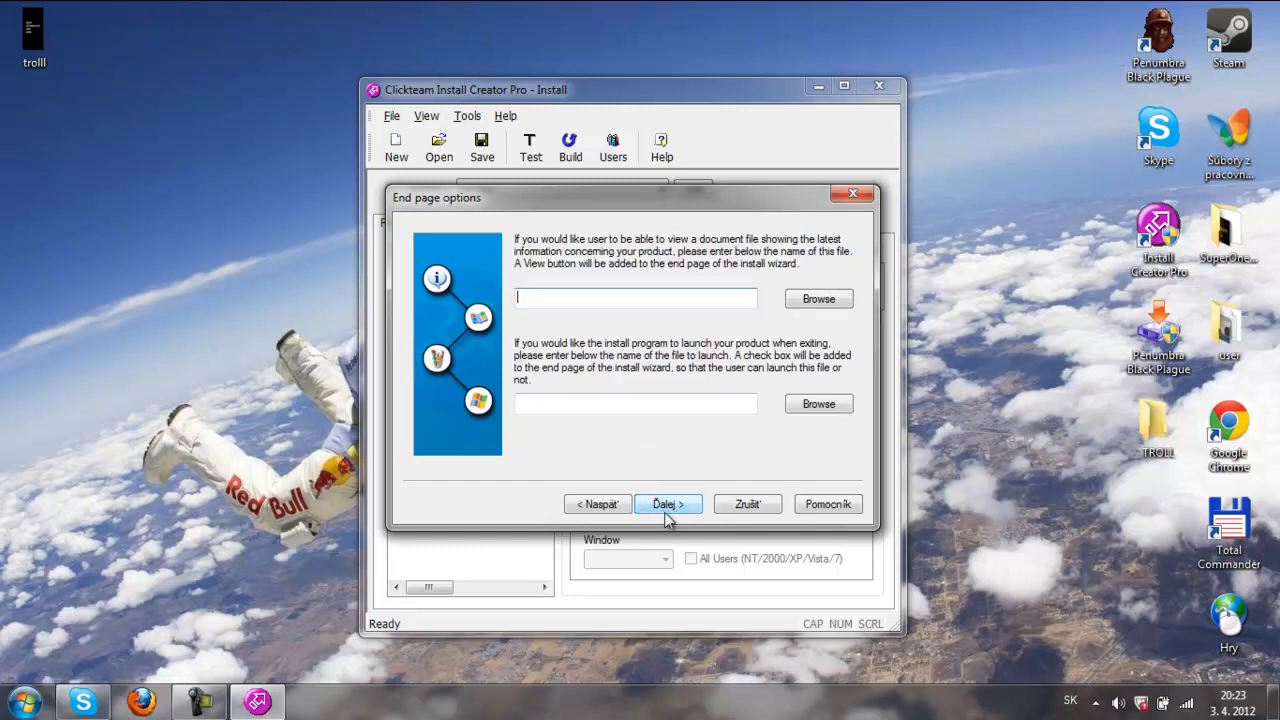
click(666, 505)
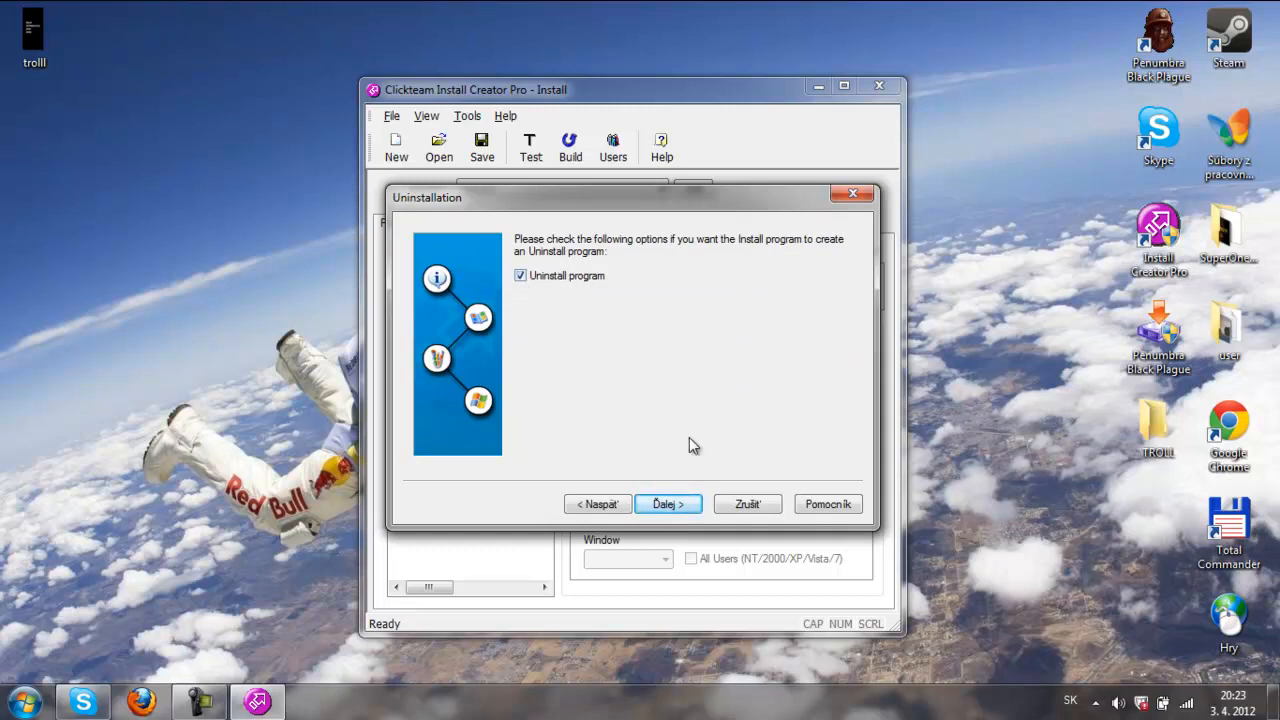
click(686, 508)
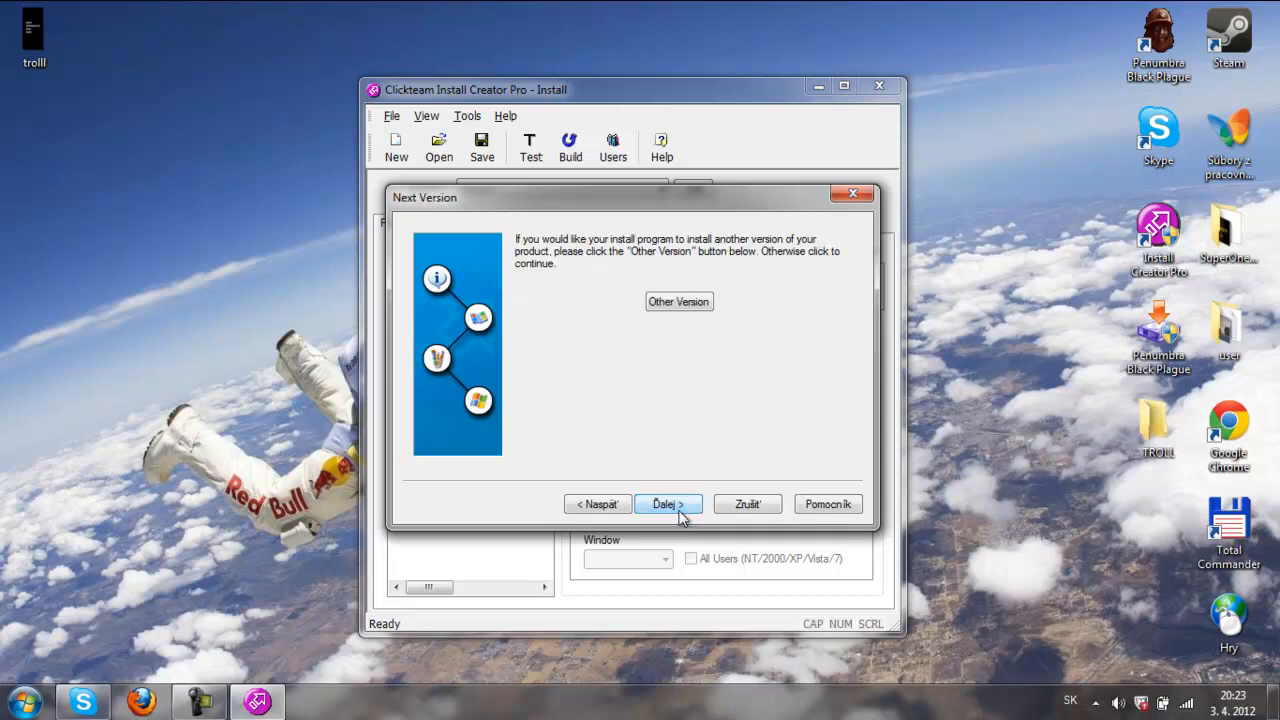
click(677, 303)
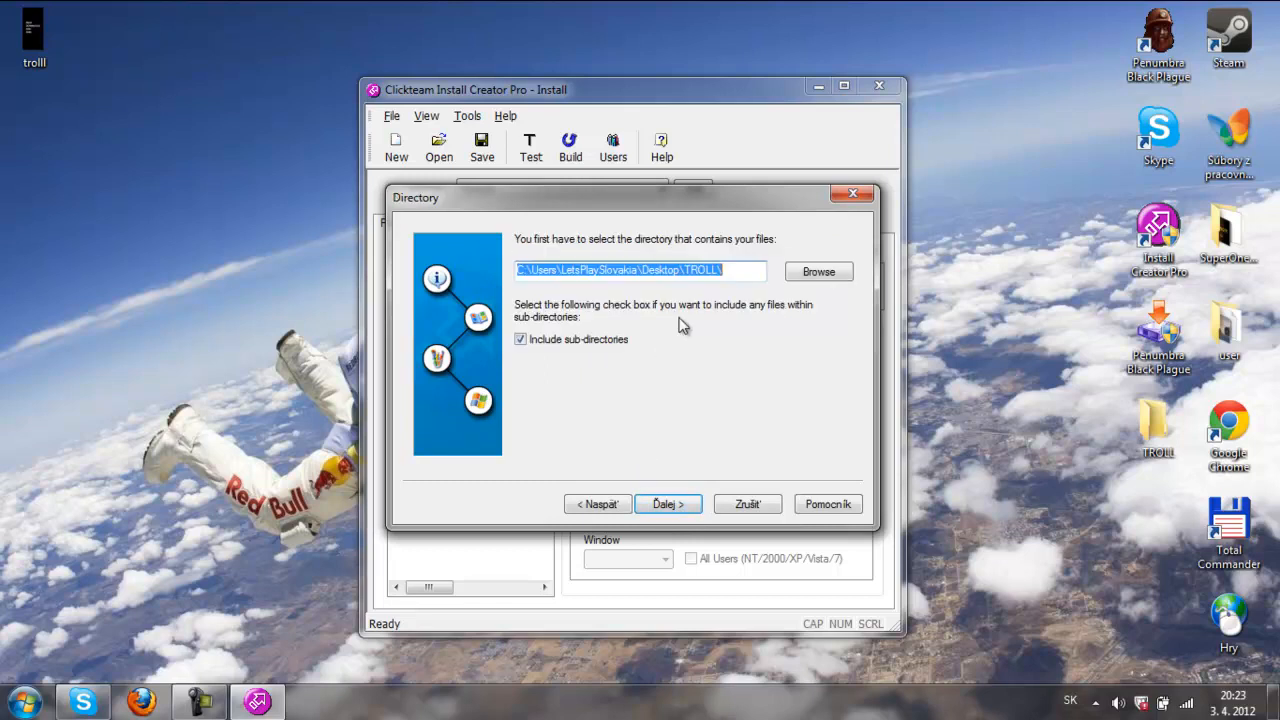
click(659, 503)
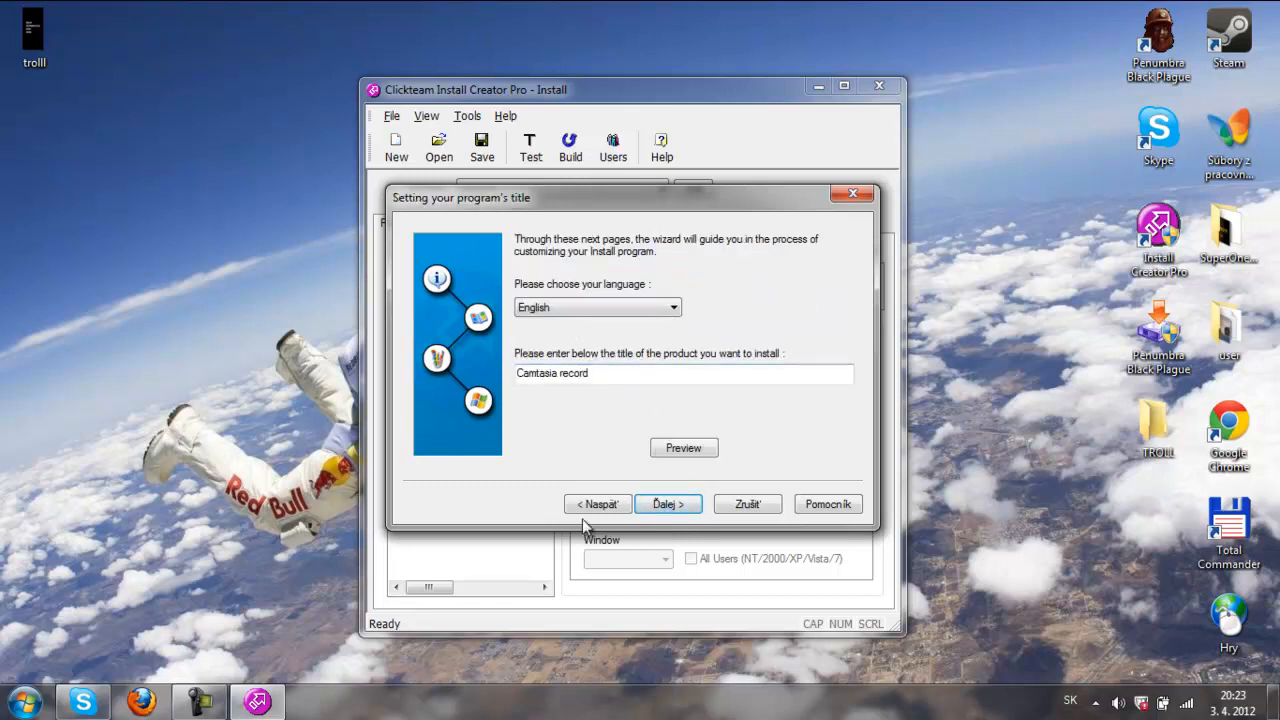
click(592, 506)
click(592, 506)
Finish the wizard with building enabled and save the install program to the desktop as "Audio nahrávka".
click(678, 506)
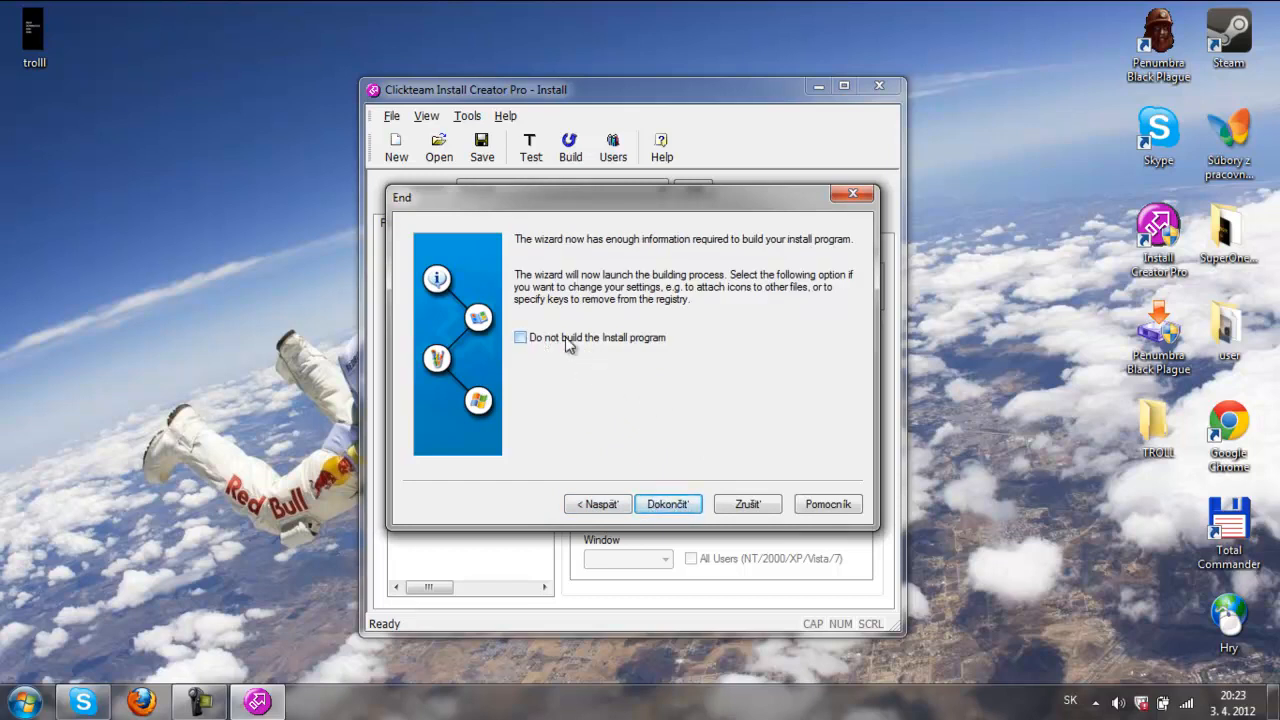
click(667, 504)
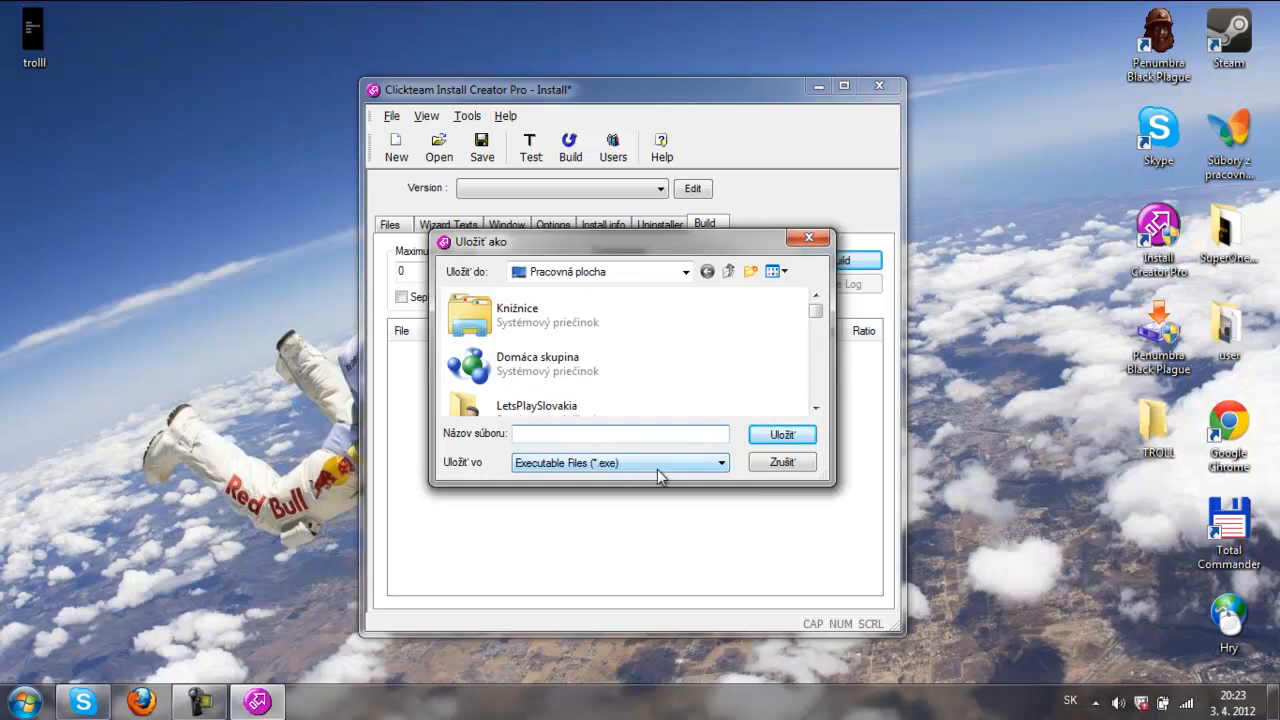
key(Caps_Lock)
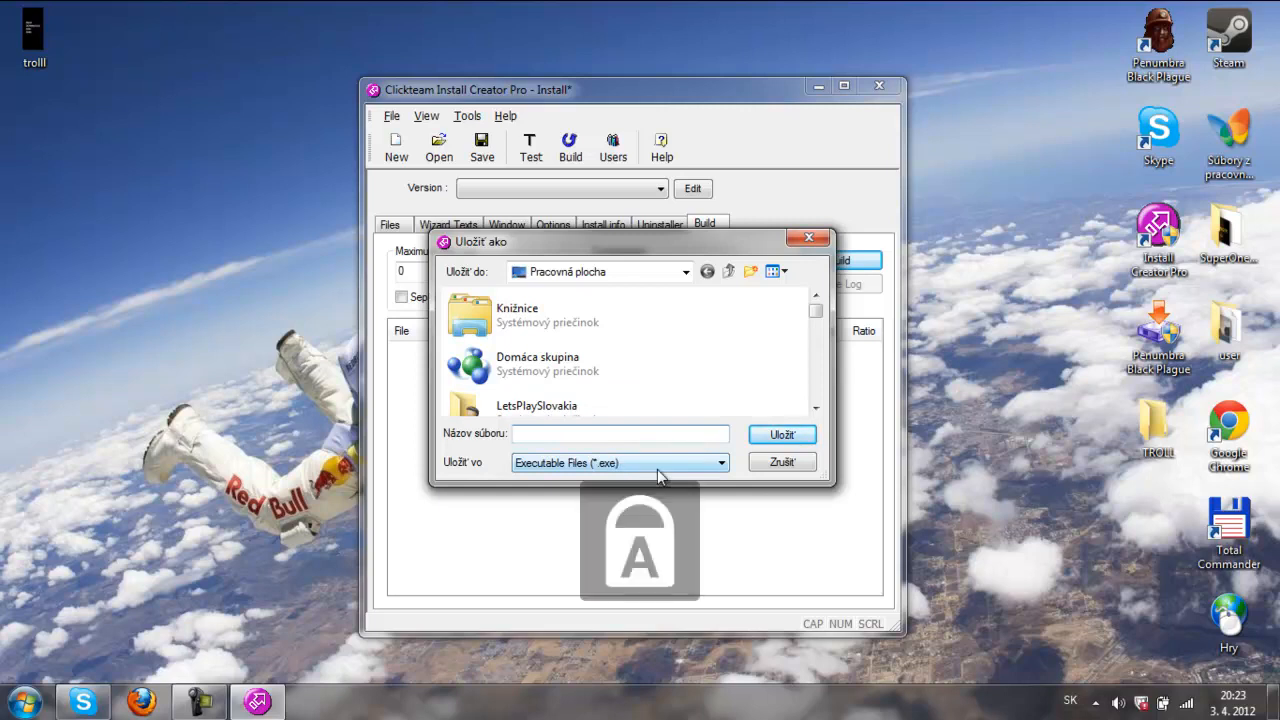
text(A)
key(Caps_Lock)
text(udio nahrávka)
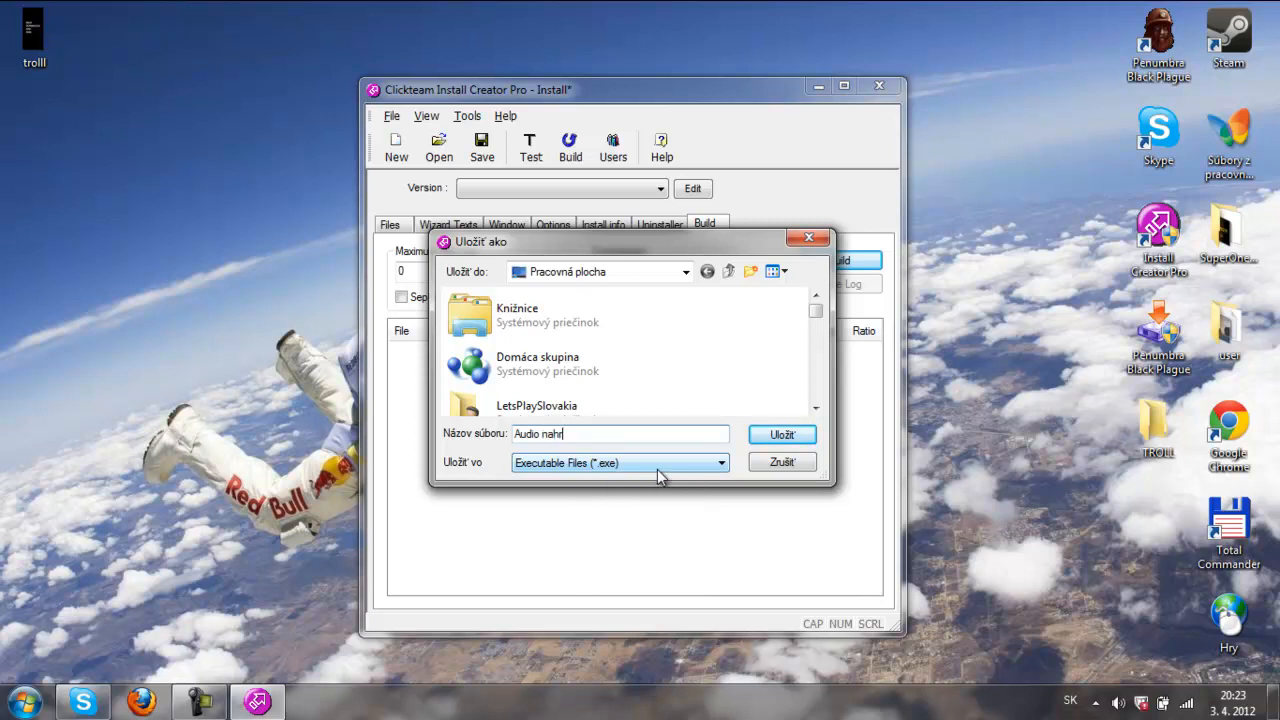
click(778, 434)
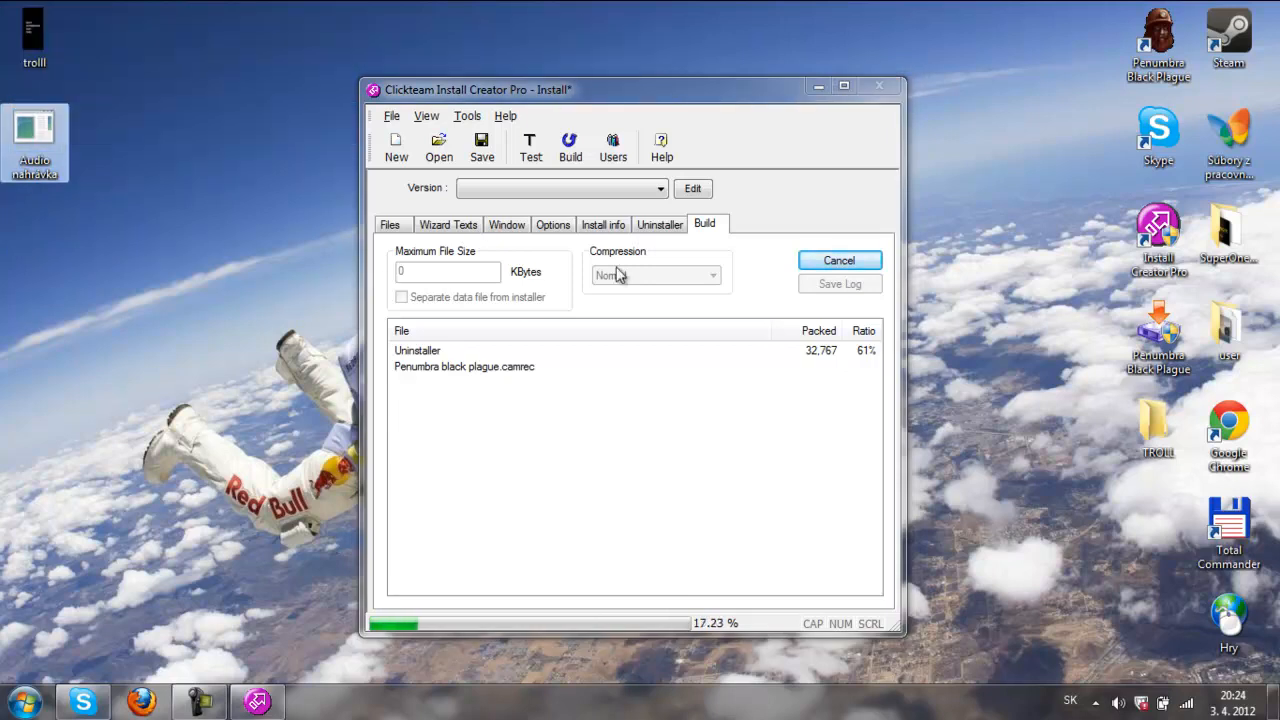
Move the Audio nahrávka installer and the trolll picture below the TROLL folder on the desktop.
drag(28, 176, 1150, 530)
drag(3, 30, 1125, 600)
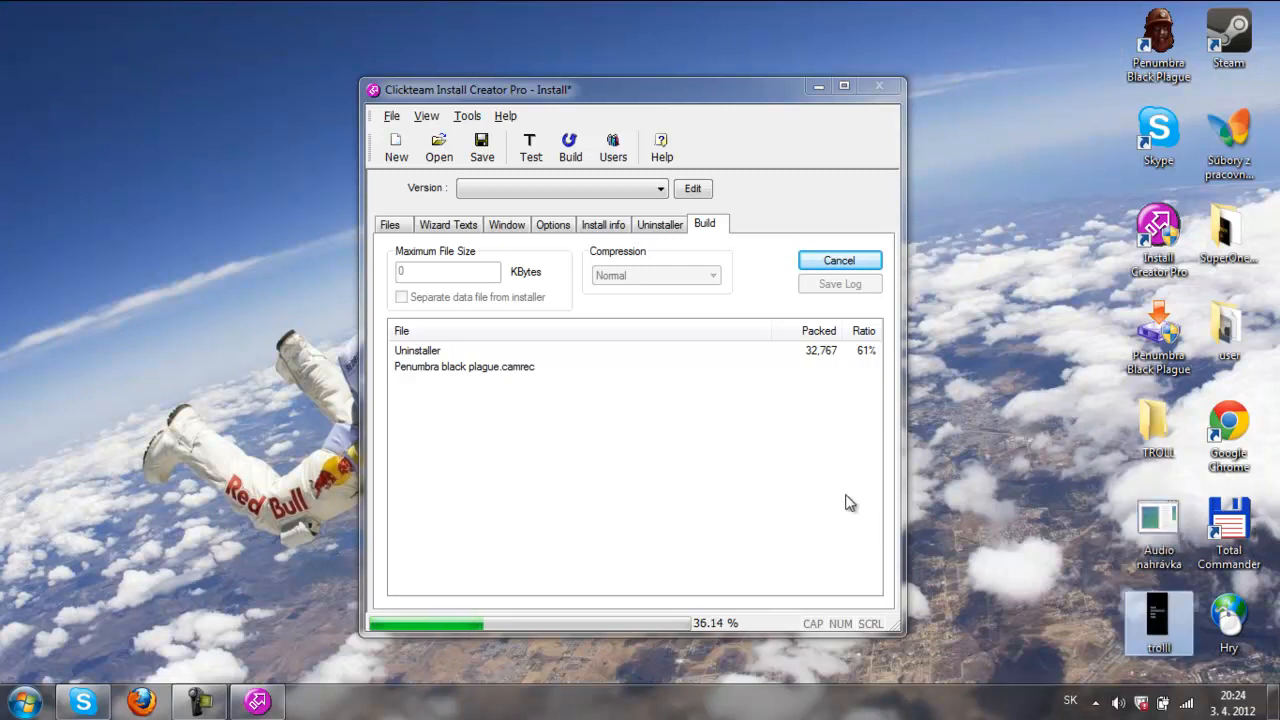
Close Install Creator Pro once the build is complete, without saving the project changes.
click(755, 85)
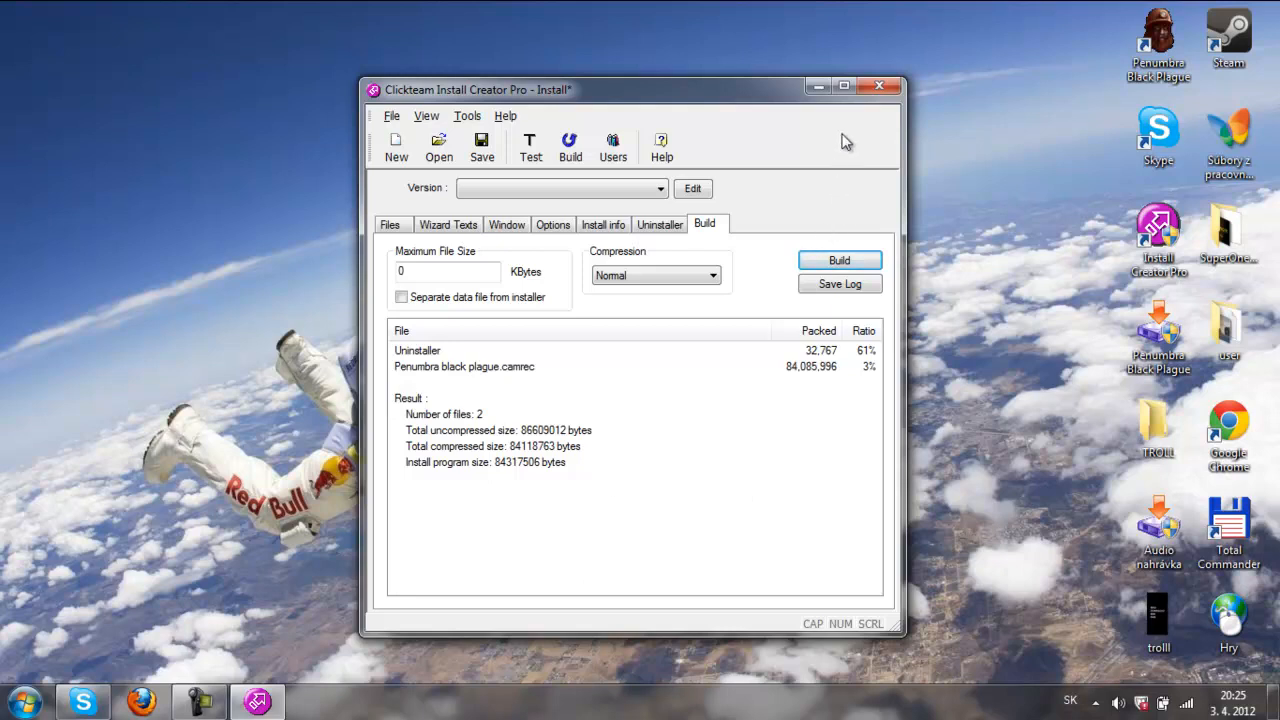
click(879, 86)
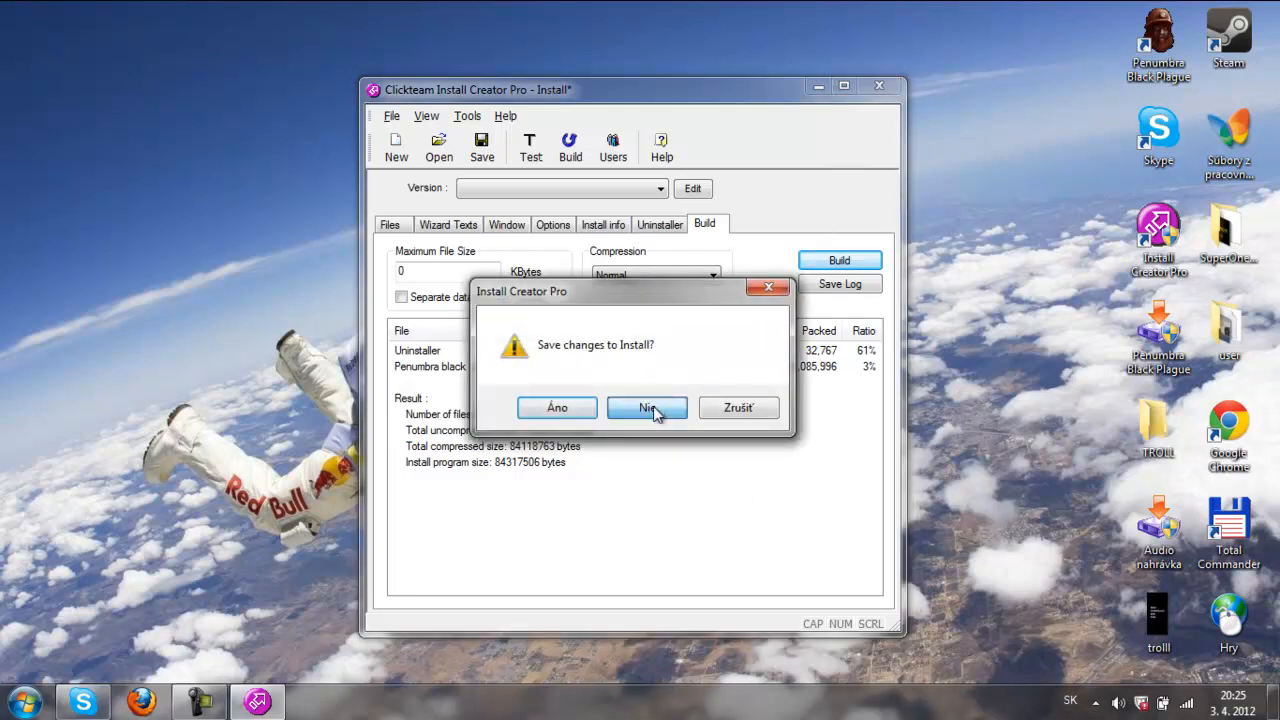
click(650, 409)
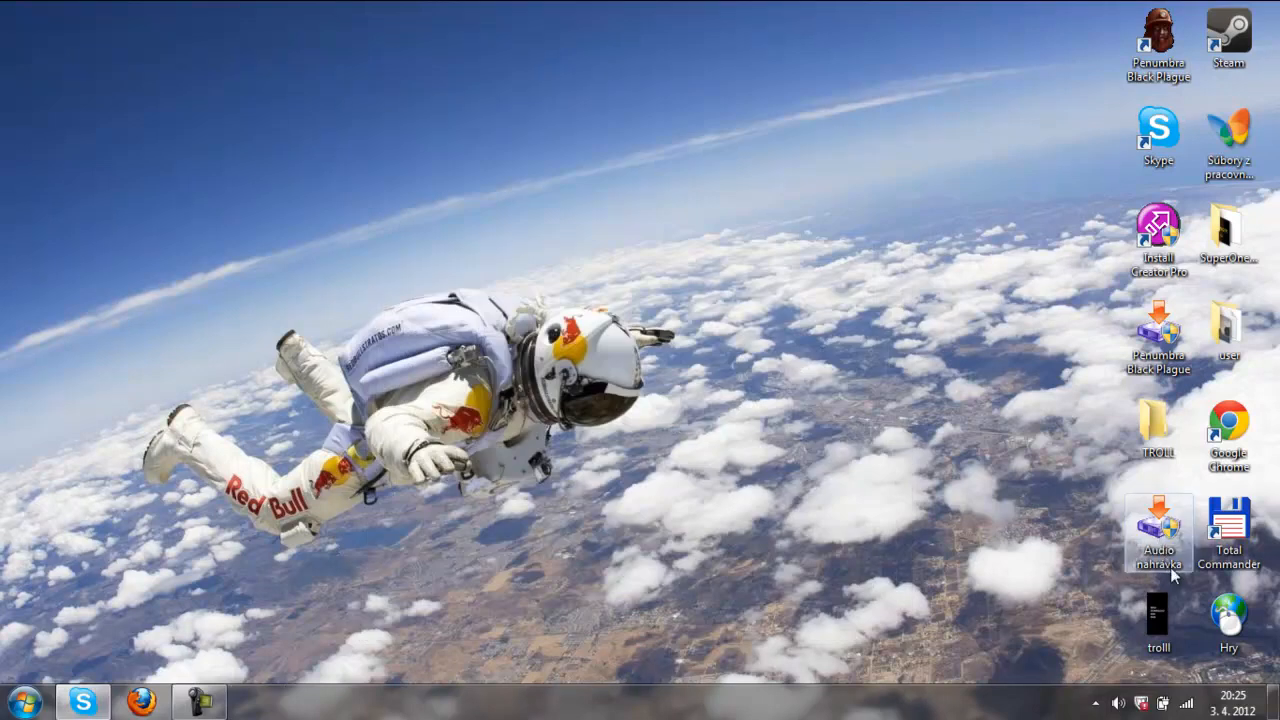
Run the Audio nahrávka installer from the desktop and continue past its welcome page to the installation directory choice.
click(1147, 527)
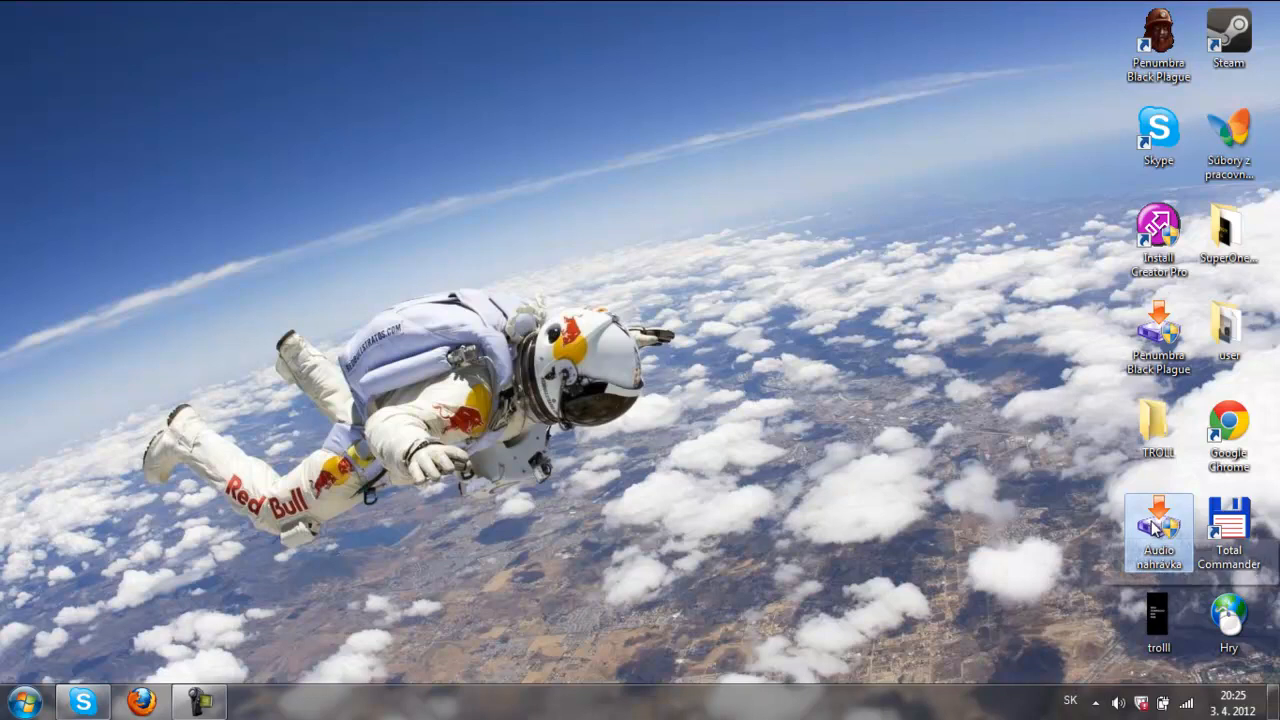
double_click(1157, 527)
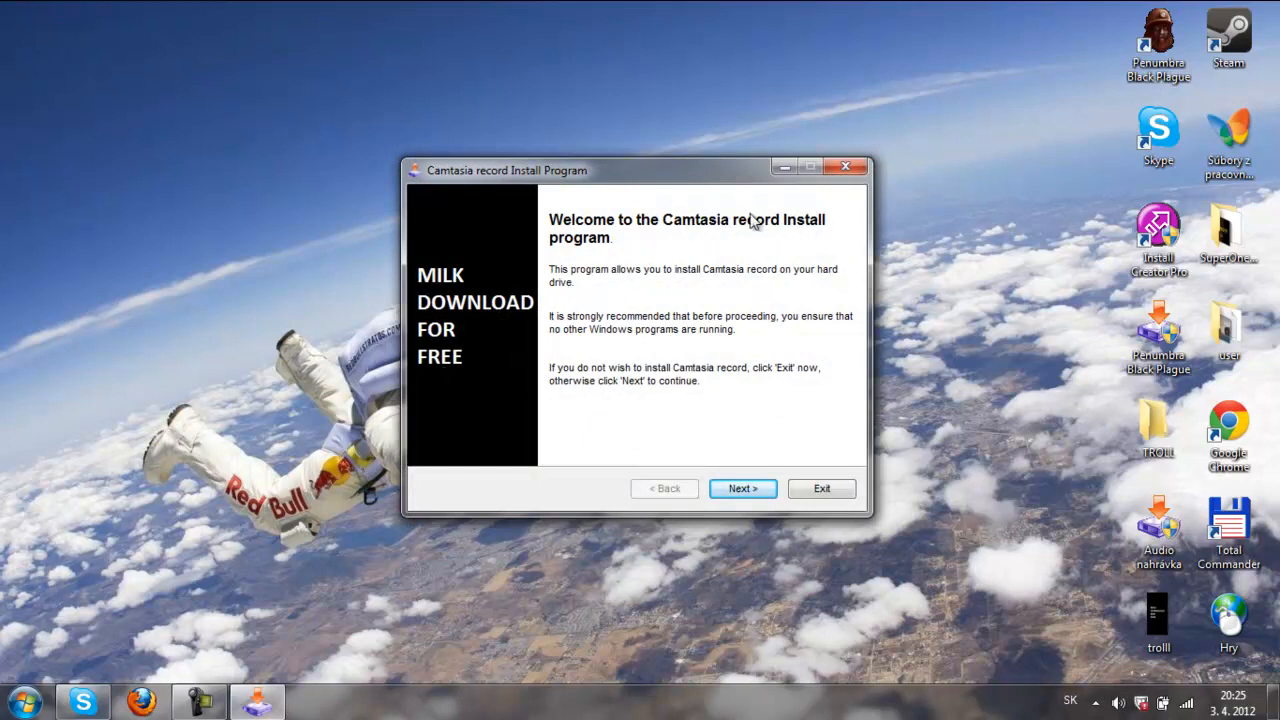
click(742, 488)
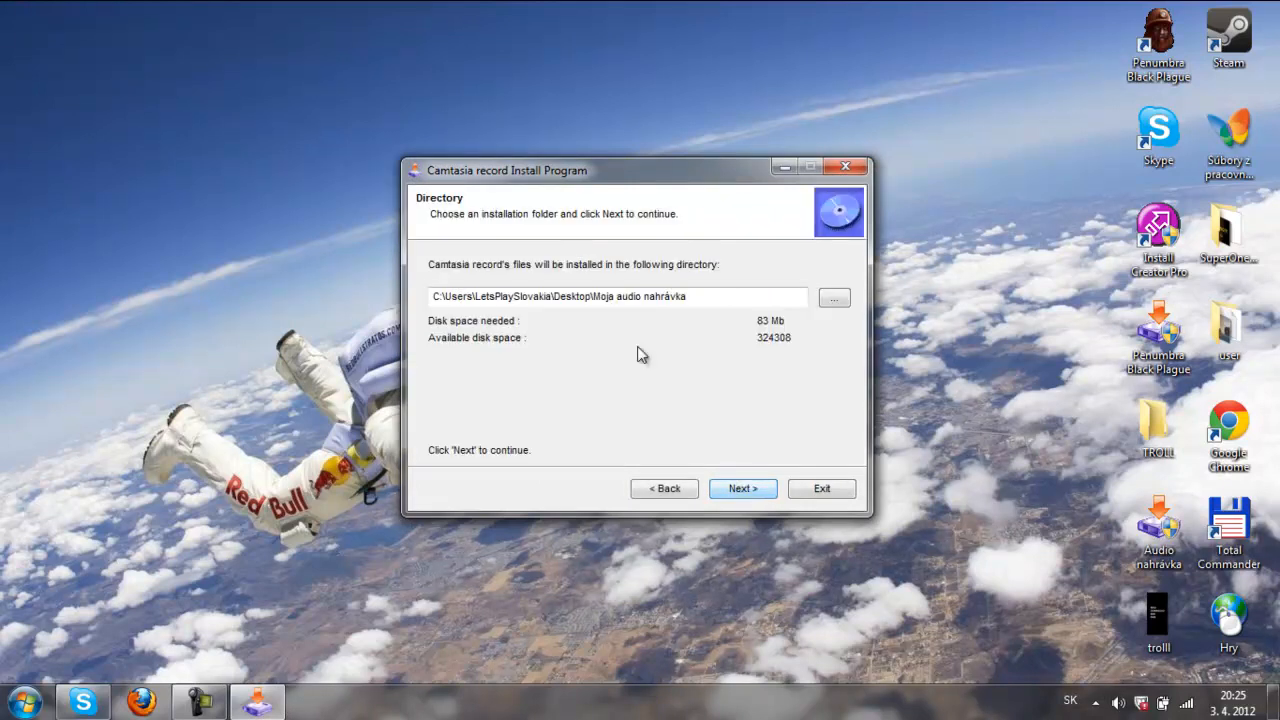
click(737, 489)
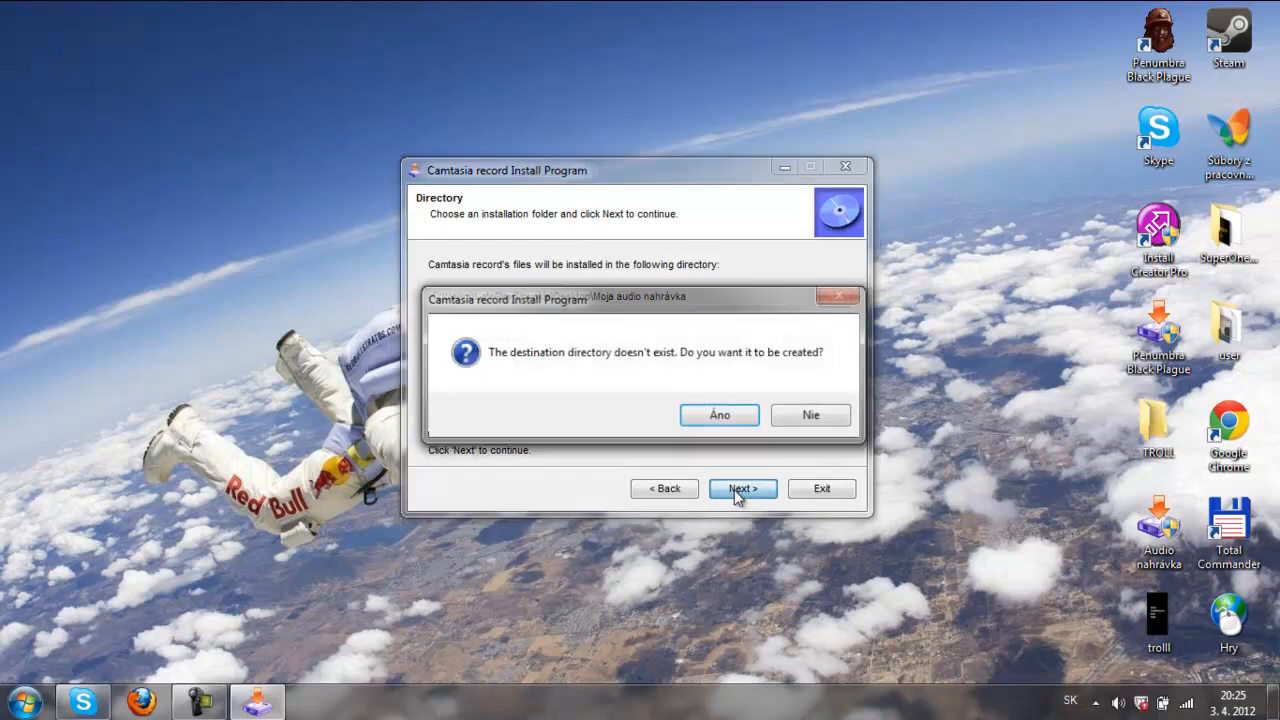
click(802, 418)
click(834, 298)
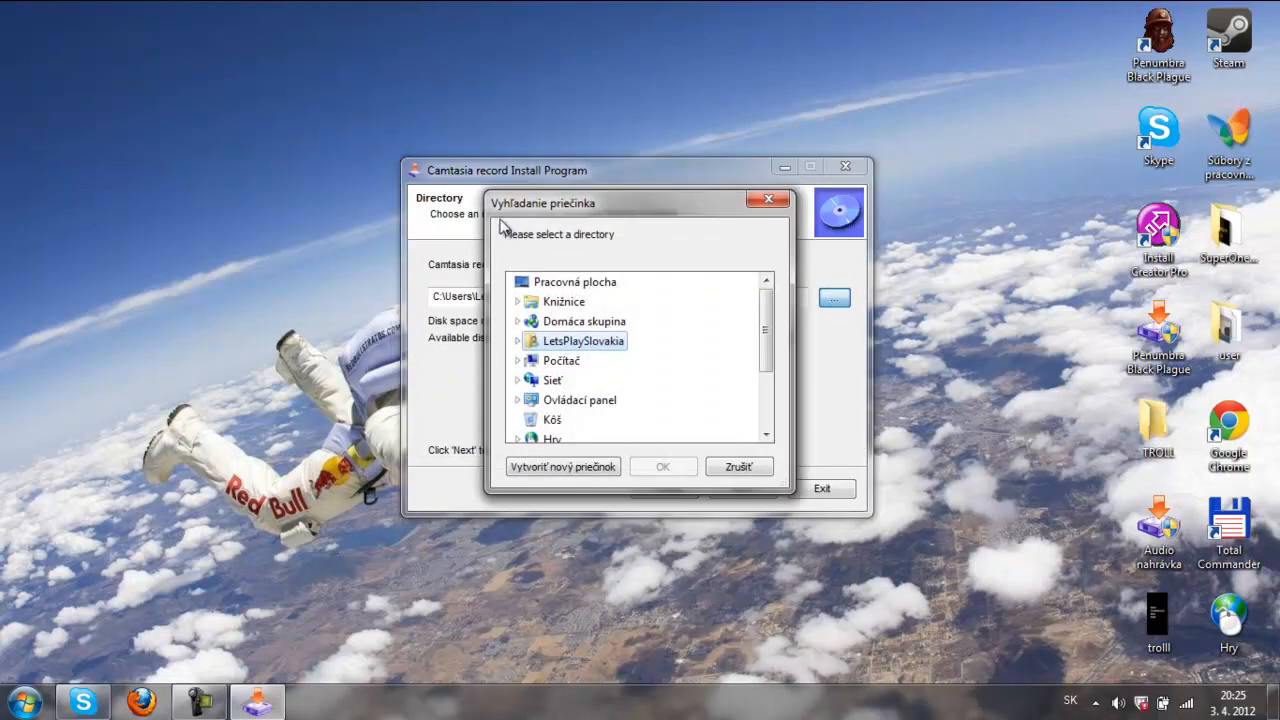
click(757, 471)
Install Camtasia record into the preset Moja audio nahrávka desktop folder, agreeing to create the directory, and exit the installer.
click(748, 490)
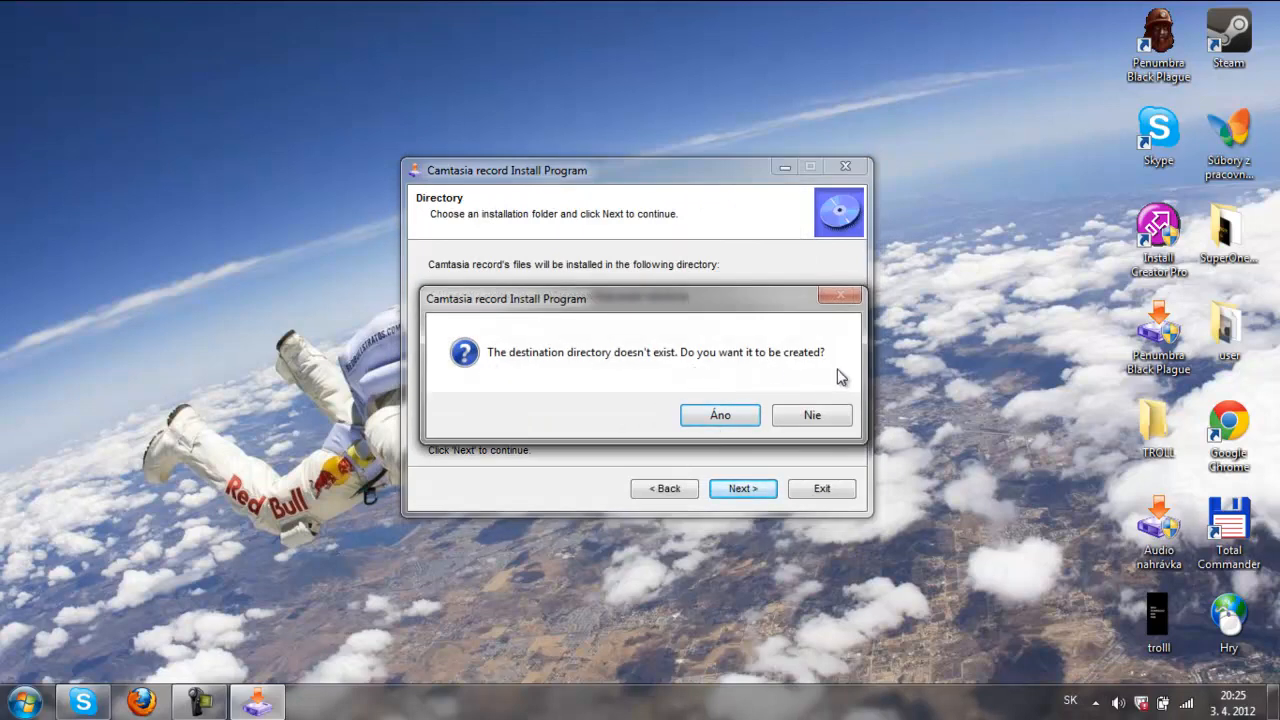
click(717, 418)
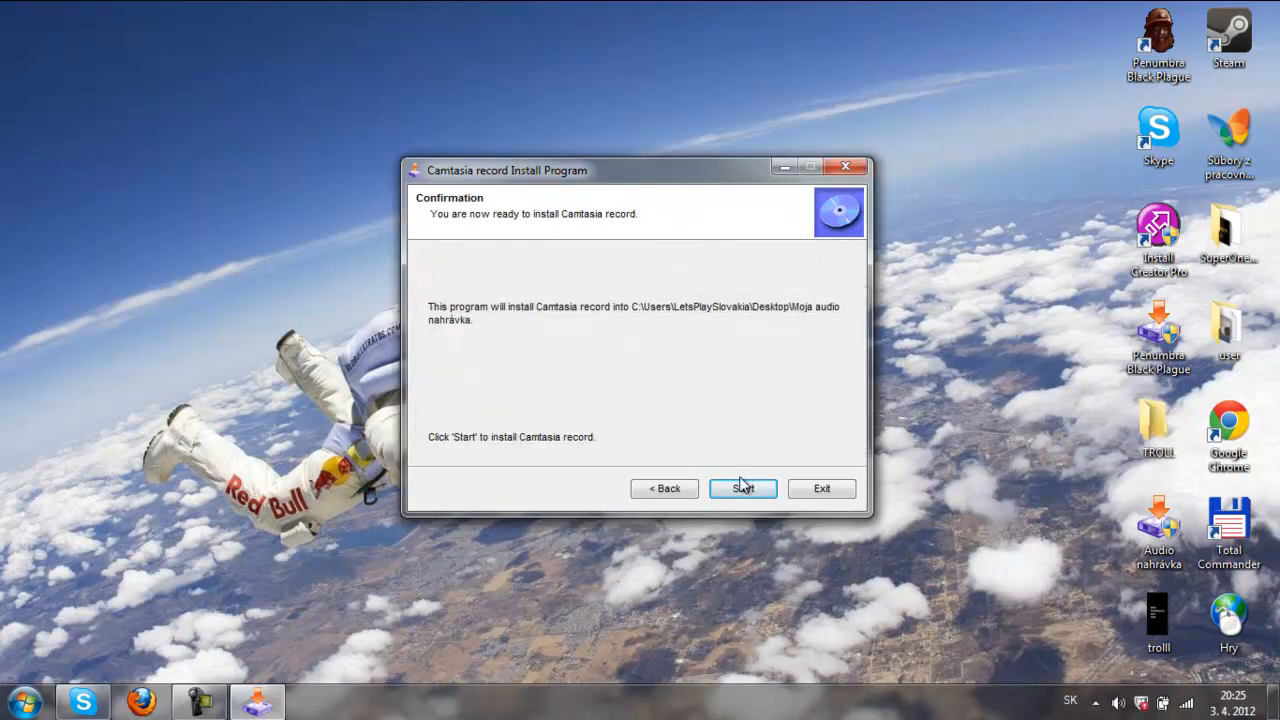
click(743, 487)
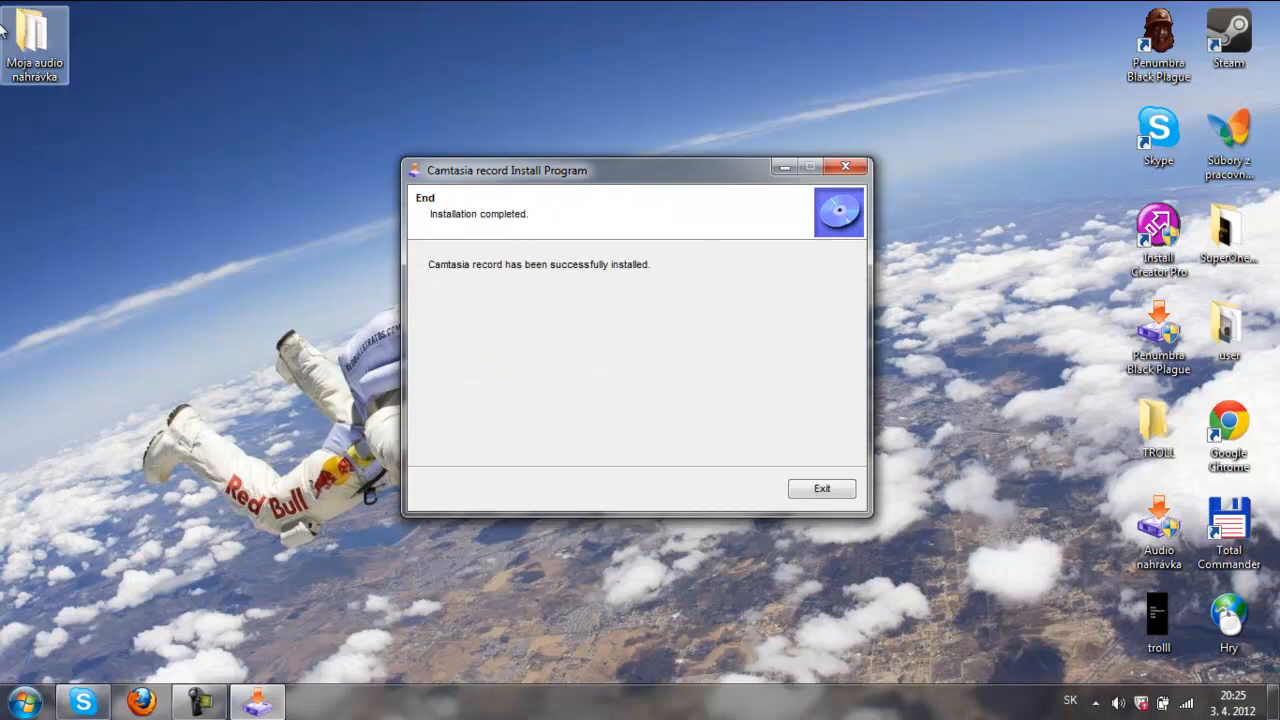
click(809, 490)
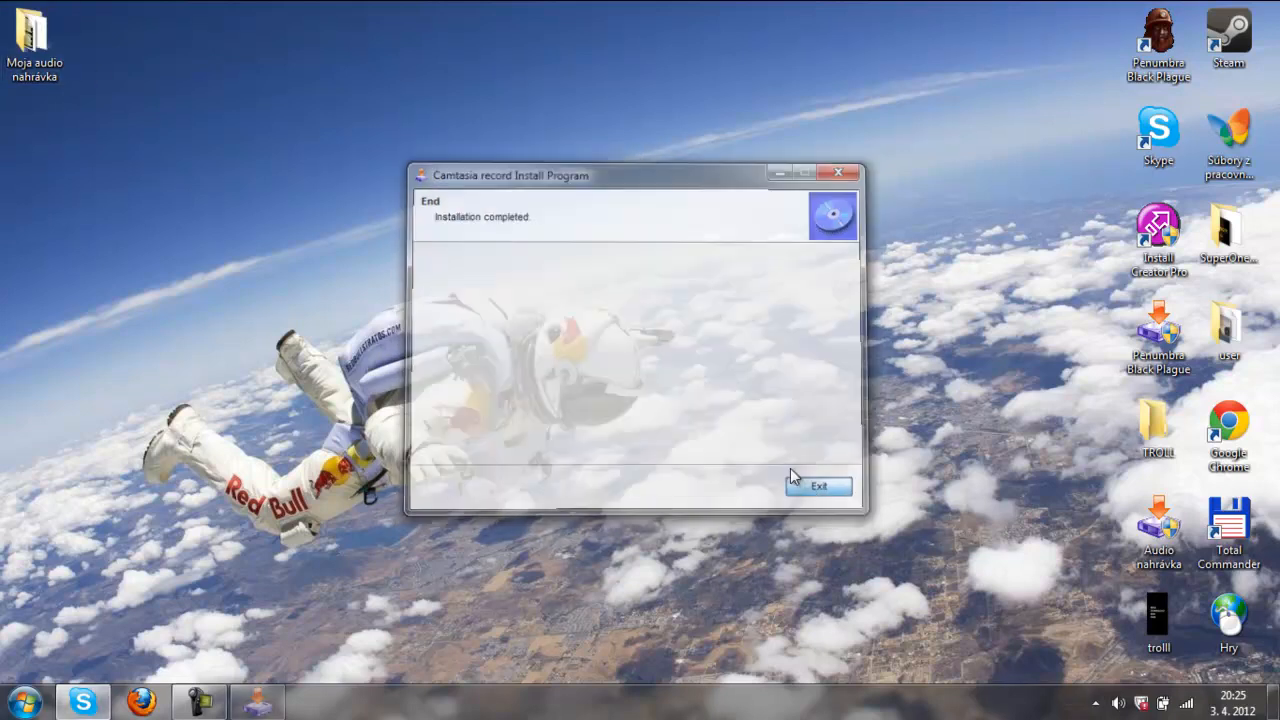
Move the Moja audio nahrávka folder next to the Penumbra Black Plague shortcut on the desktop and open it.
drag(36, 52, 1077, 72)
double_click(1077, 72)
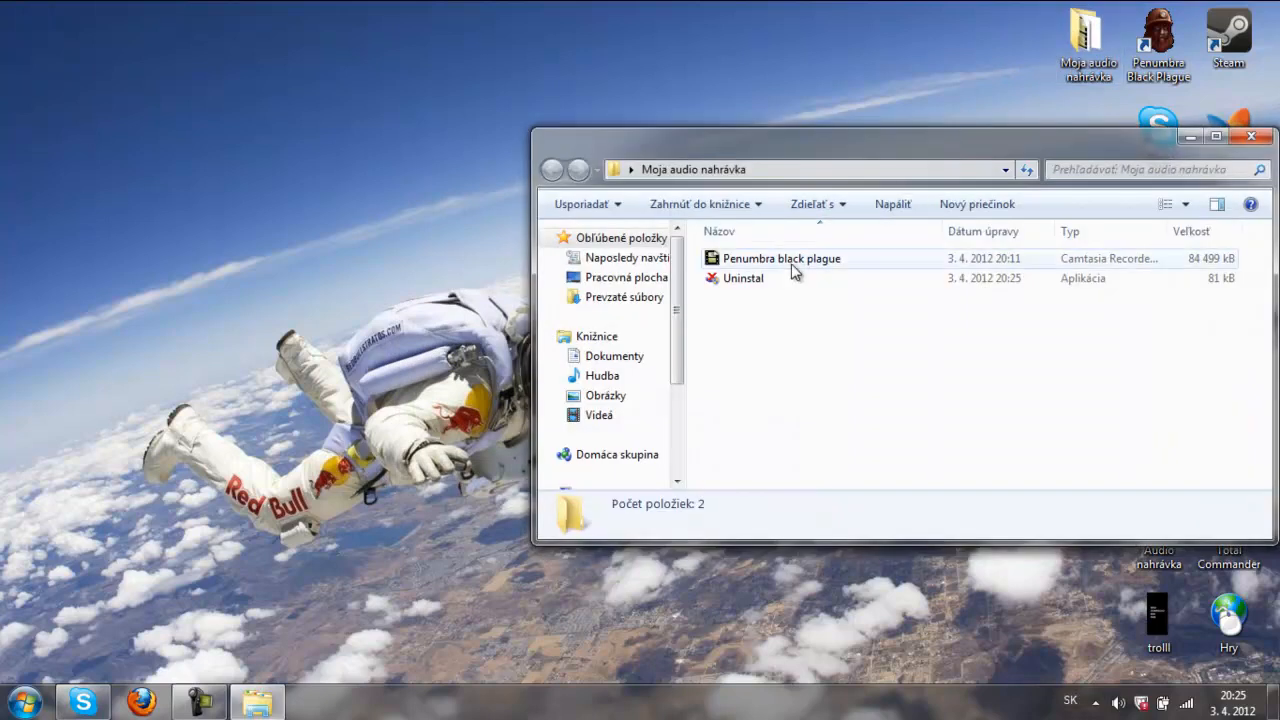
Uninstall Camtasia record with the Uninstal program in the Moja audio nahrávka folder and close the folder window.
click(749, 281)
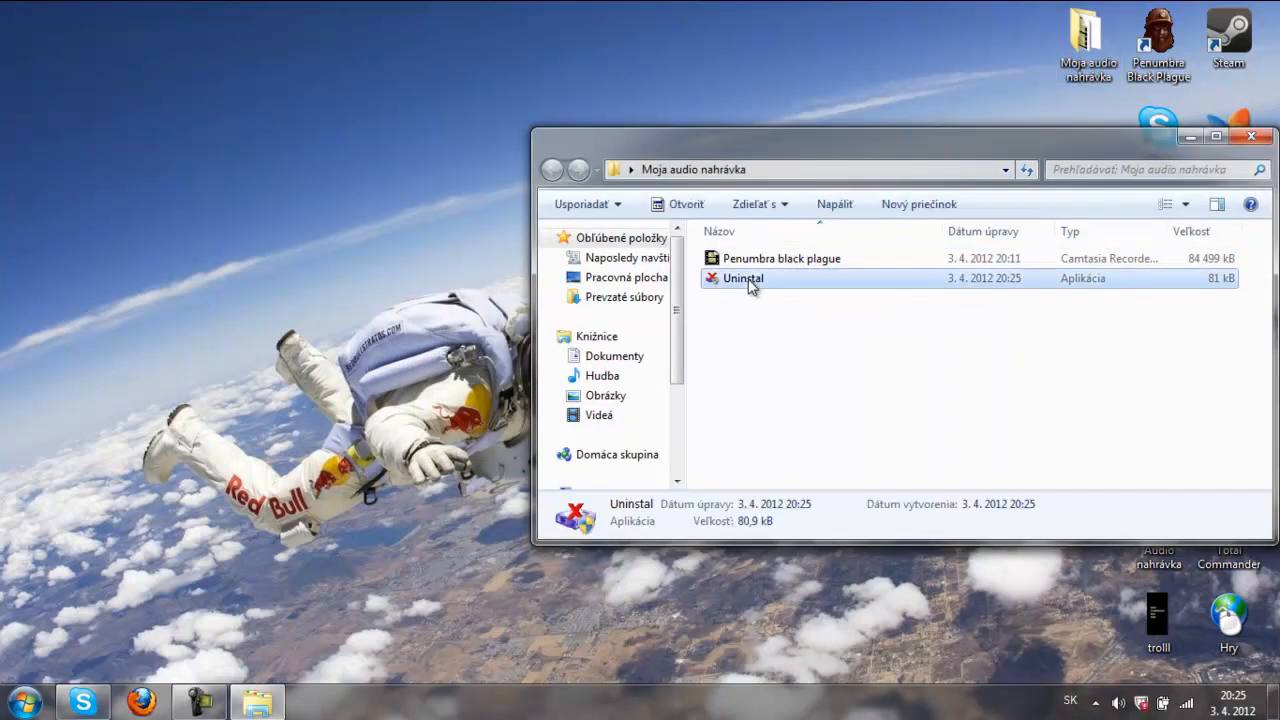
double_click(749, 281)
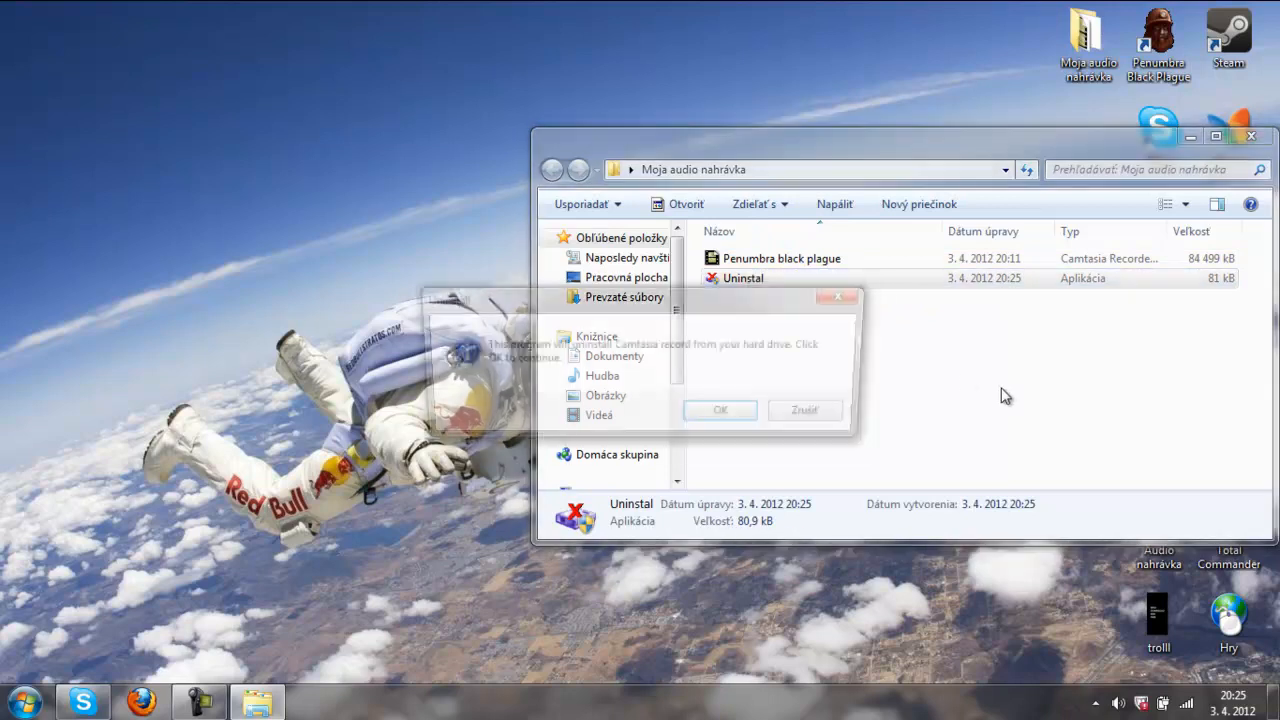
click(737, 414)
click(815, 414)
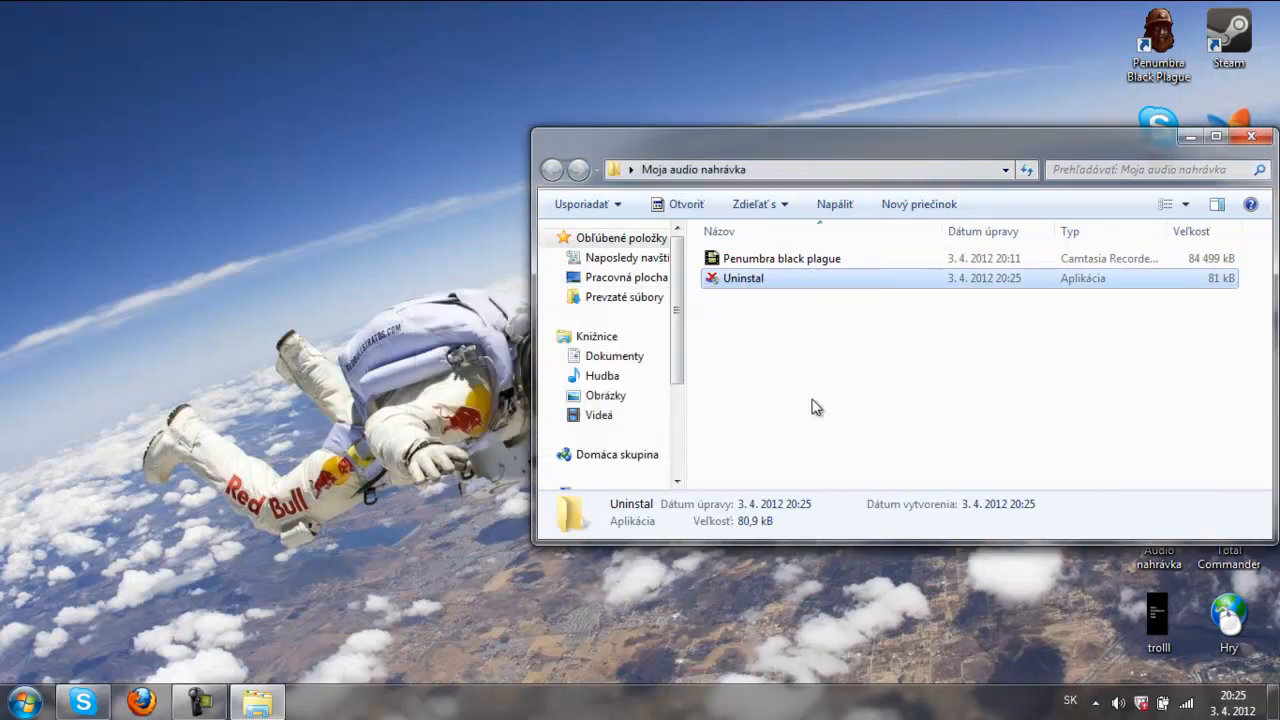
click(1251, 136)
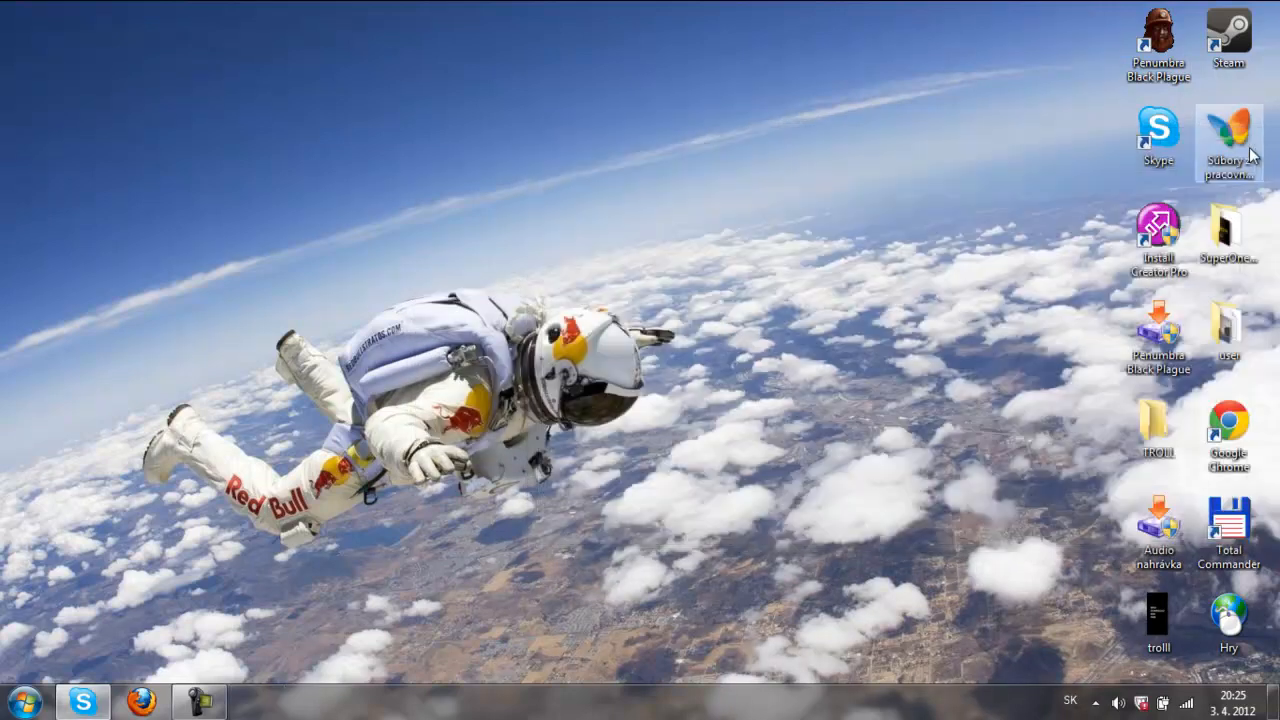
Launch the Audio nahrávka installer from the desktop again.
double_click(1150, 530)
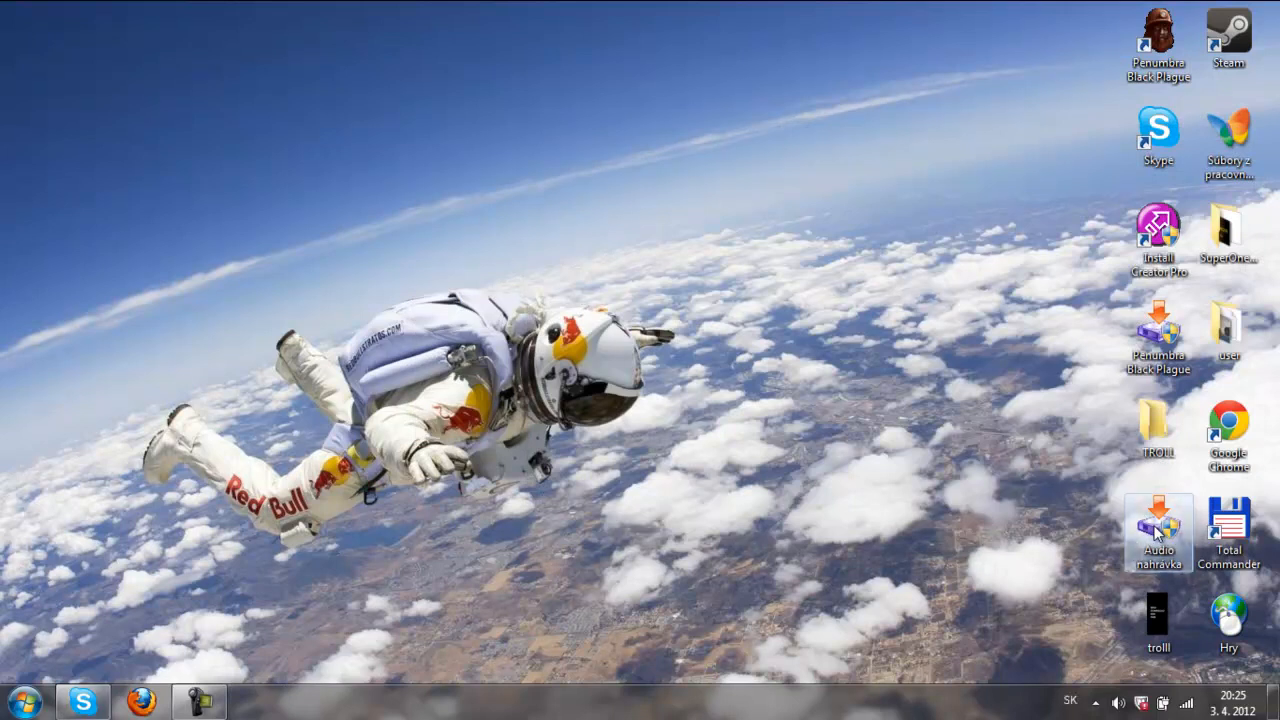